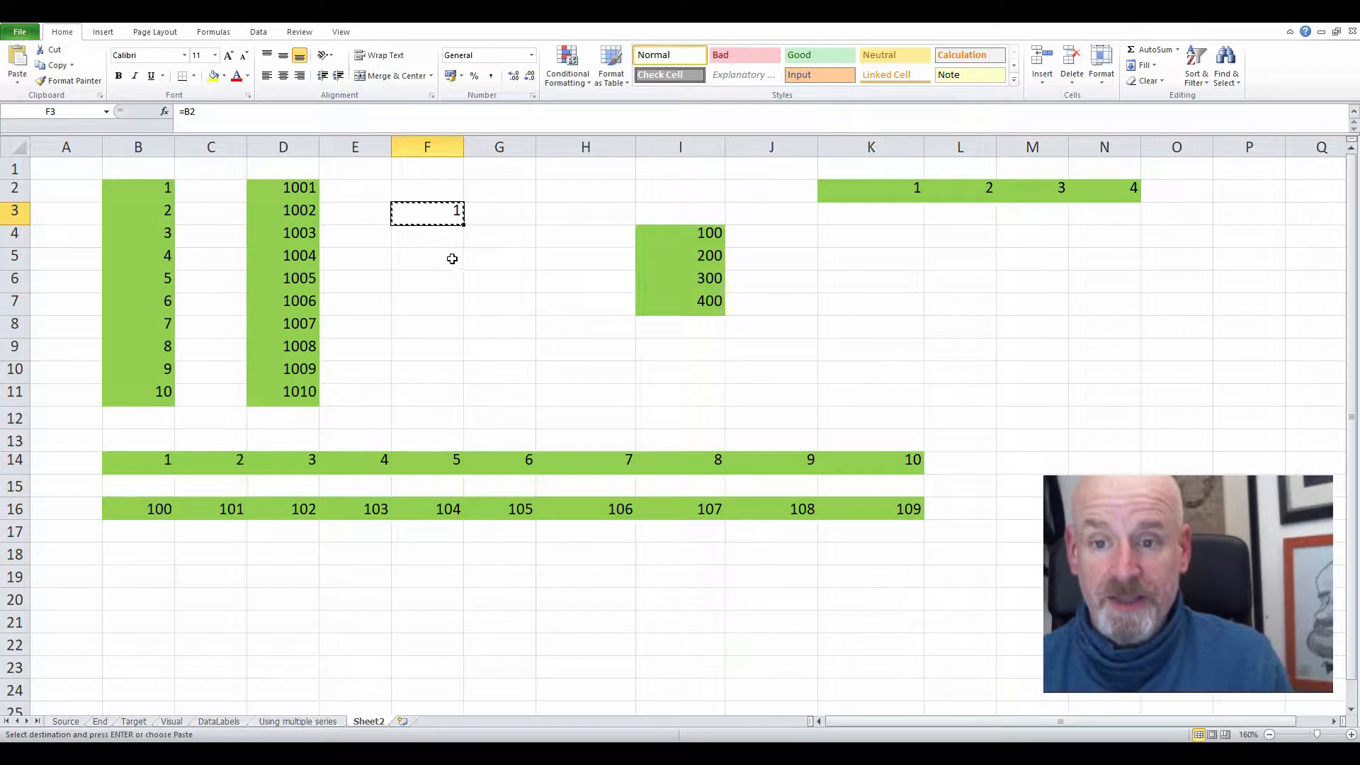
- Paste the copied F3 formula into F5 and inspect the cell references in F5 and F3
click(449, 258)
key(ctrl+v)
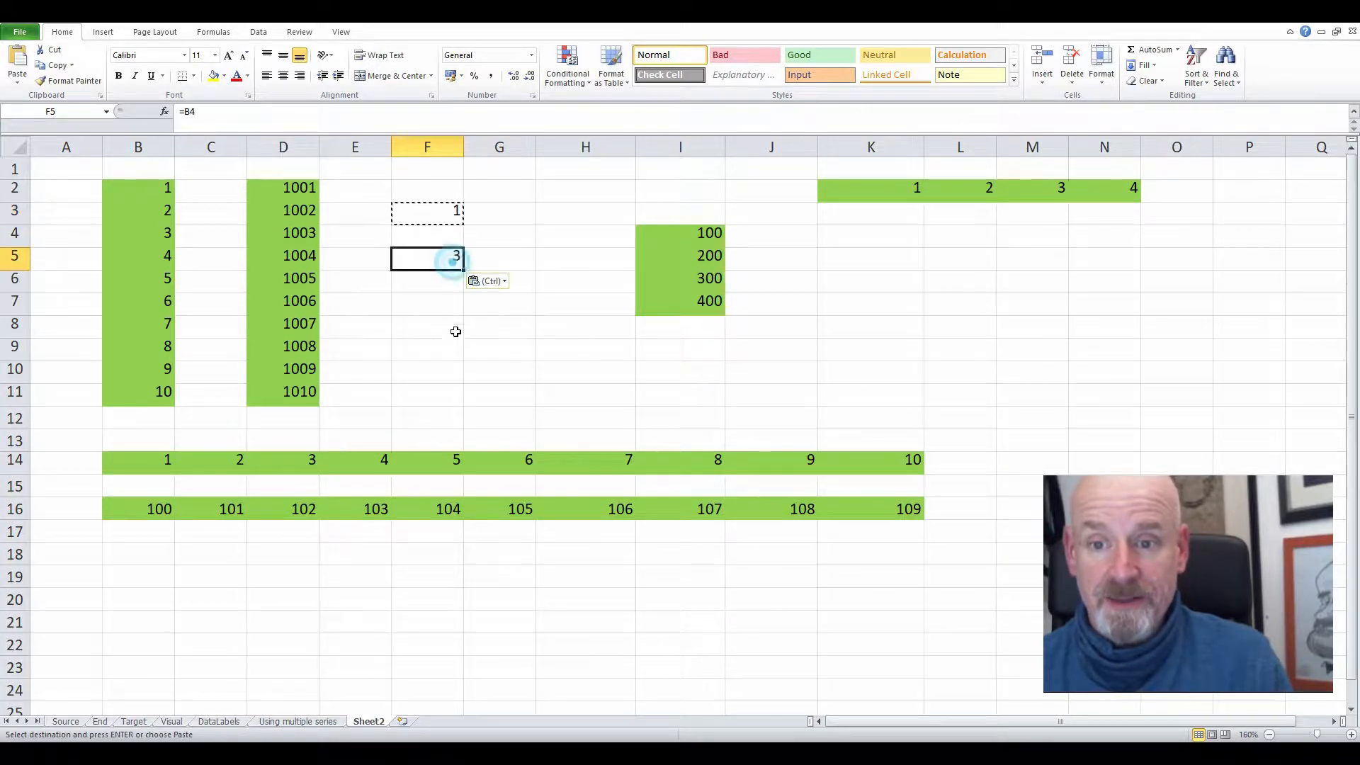
double_click(434, 257)
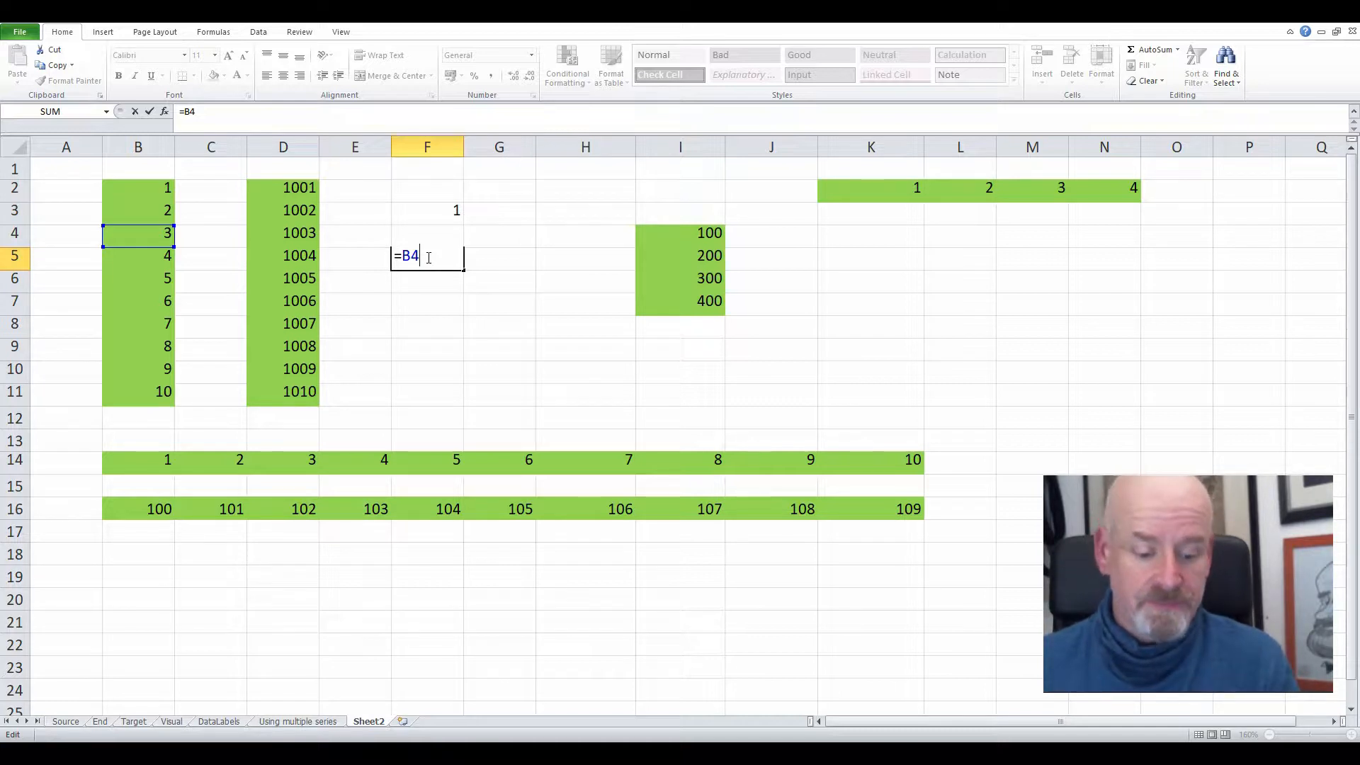
key(ctrl+Return)
click(425, 207)
key(F2)
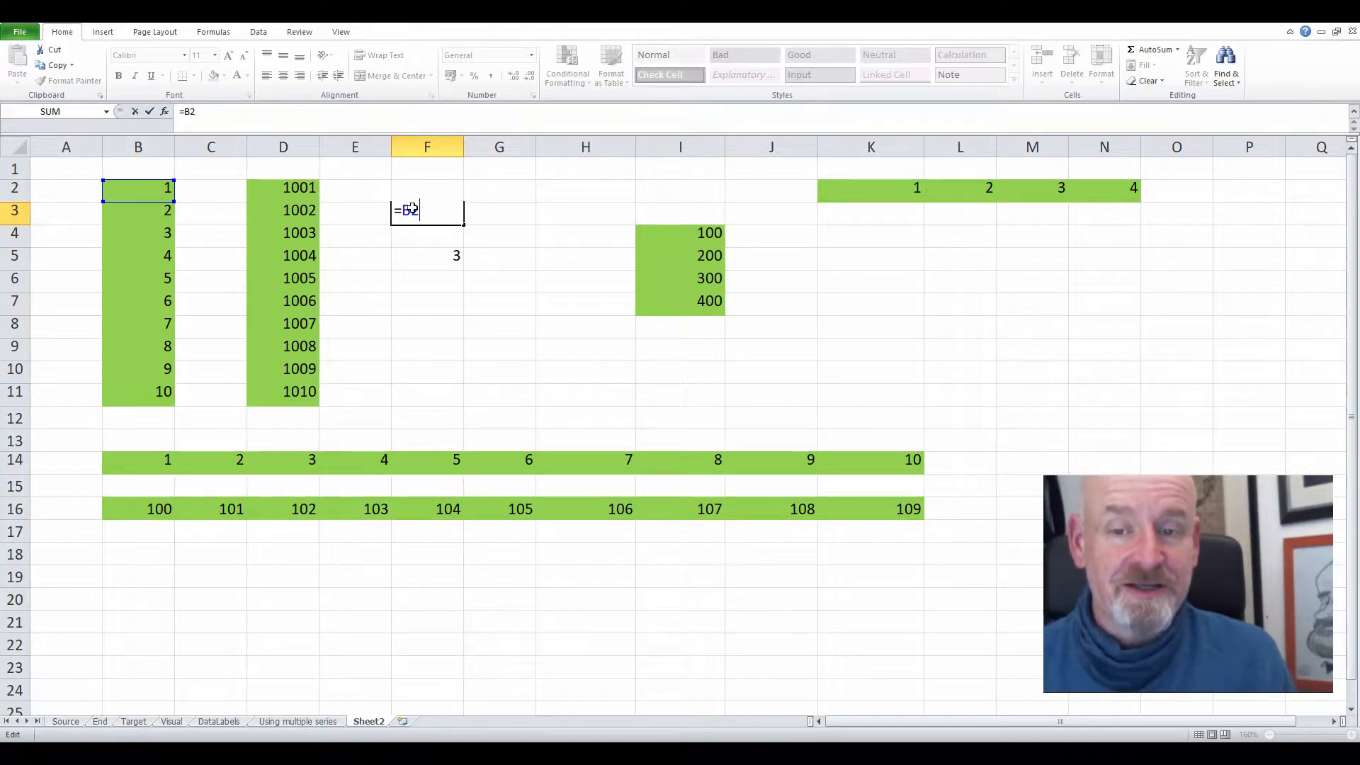
key(ctrl+Return)
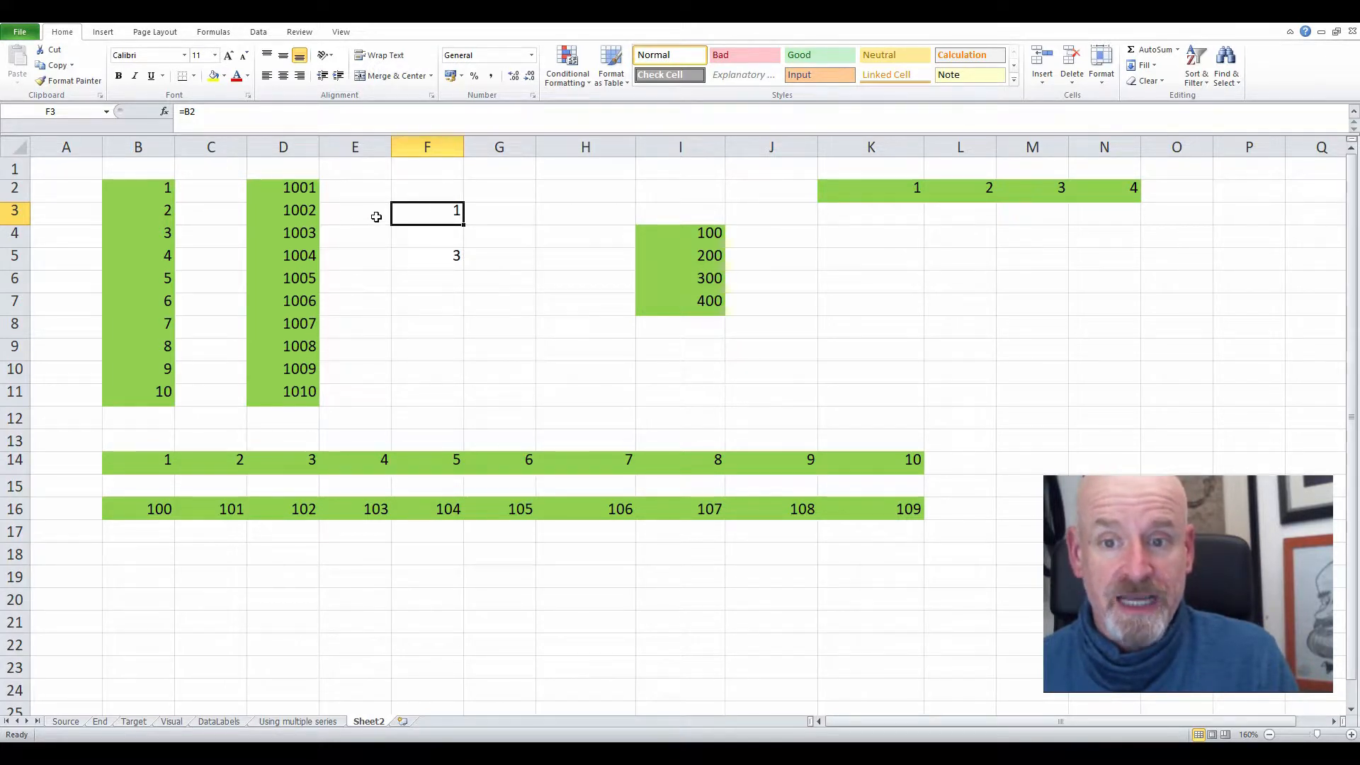
- Highlight cells B3:E3 and cell B2 in yellow to trace the path from F3 to its reference
drag(374, 215, 157, 213)
click(213, 76)
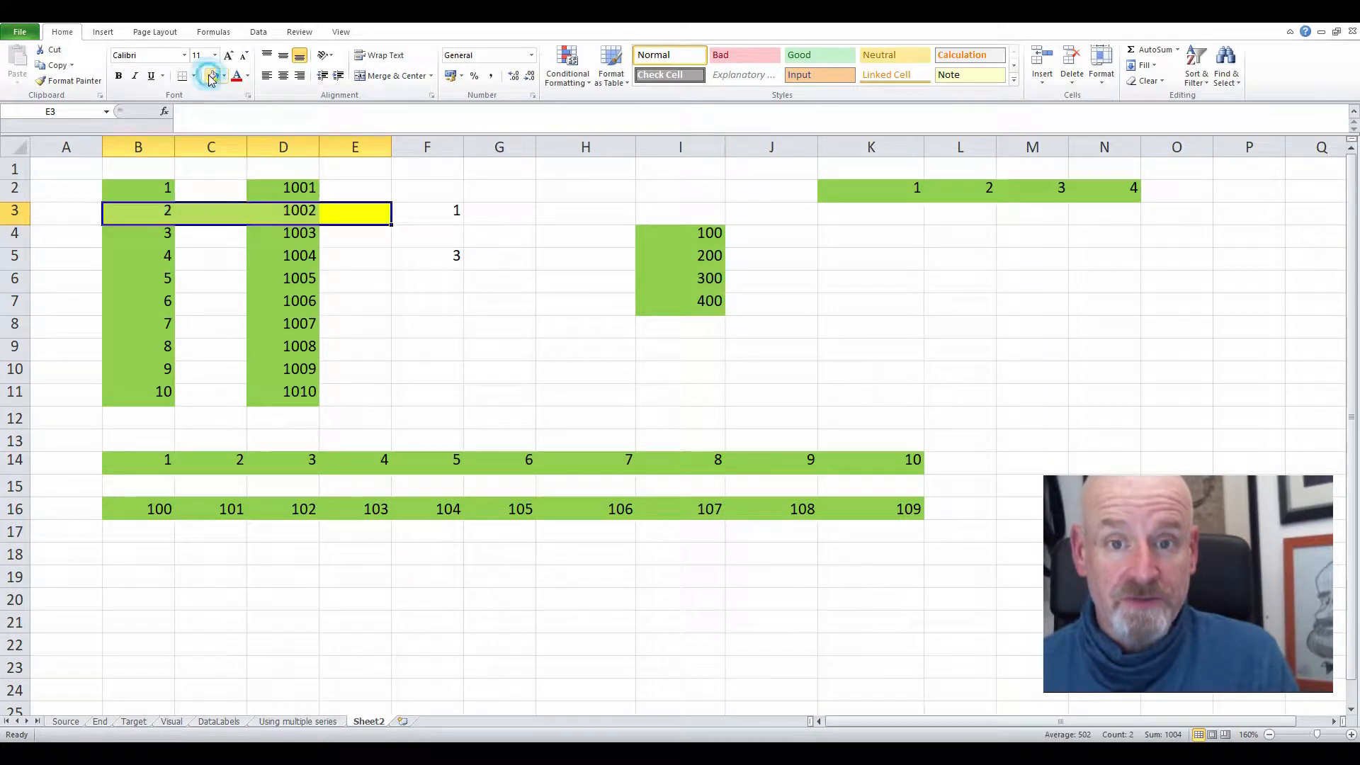
click(157, 193)
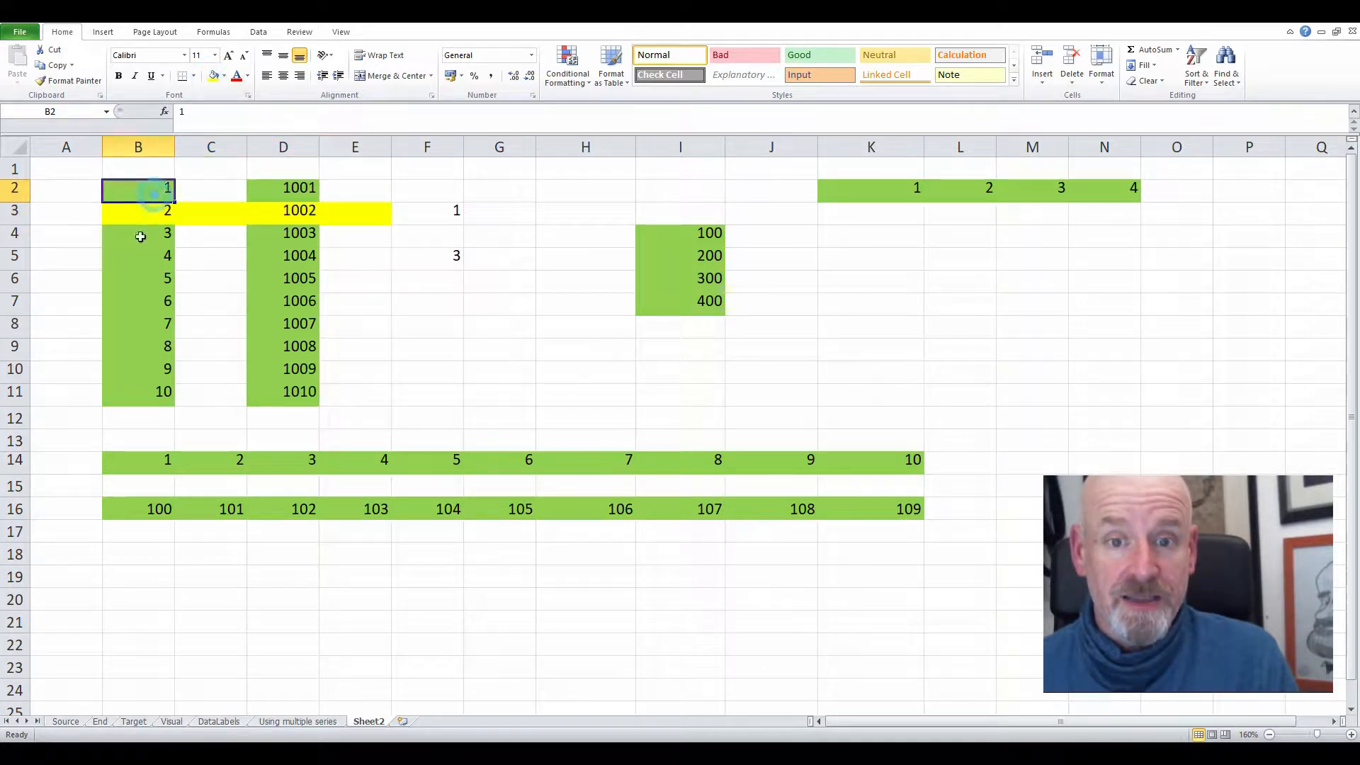
click(213, 76)
- Copy the formula in F3 and paste it into G7
click(449, 257)
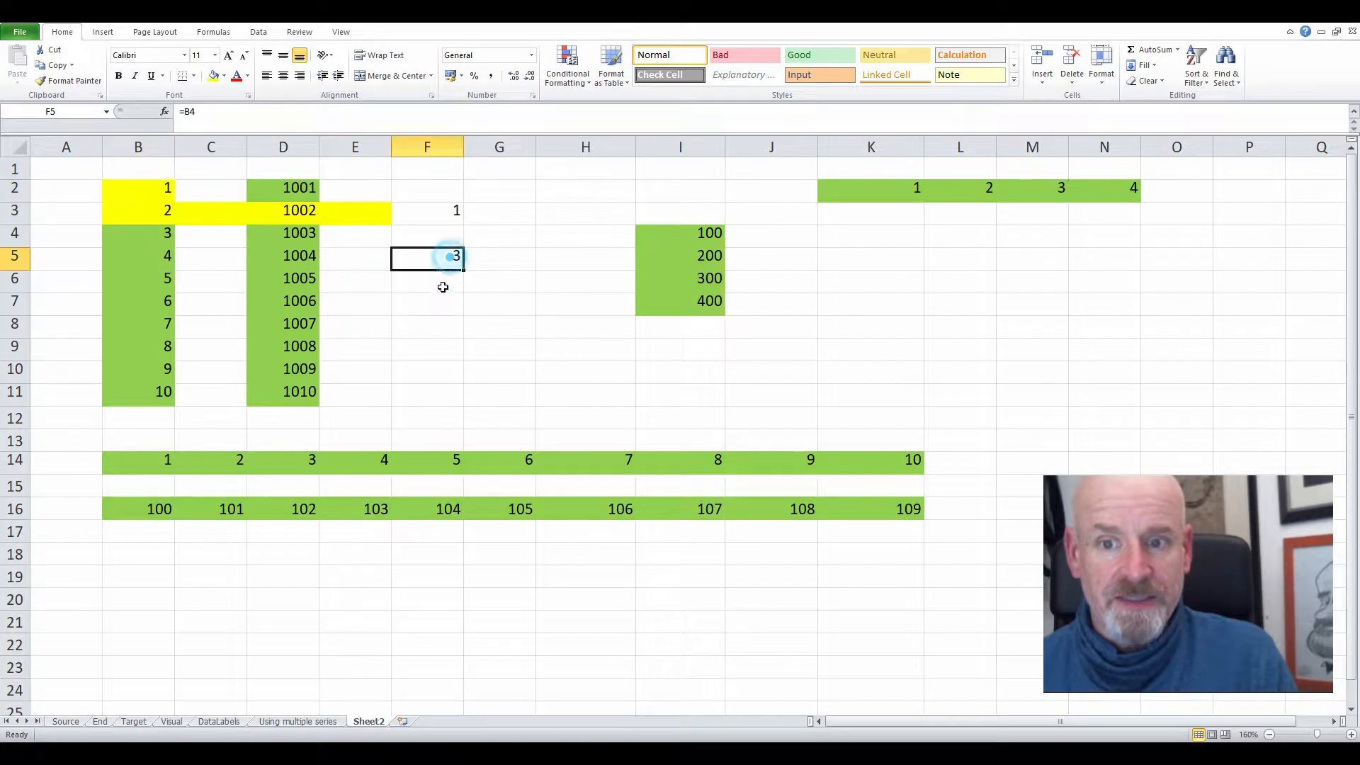
click(443, 209)
key(ctrl+c)
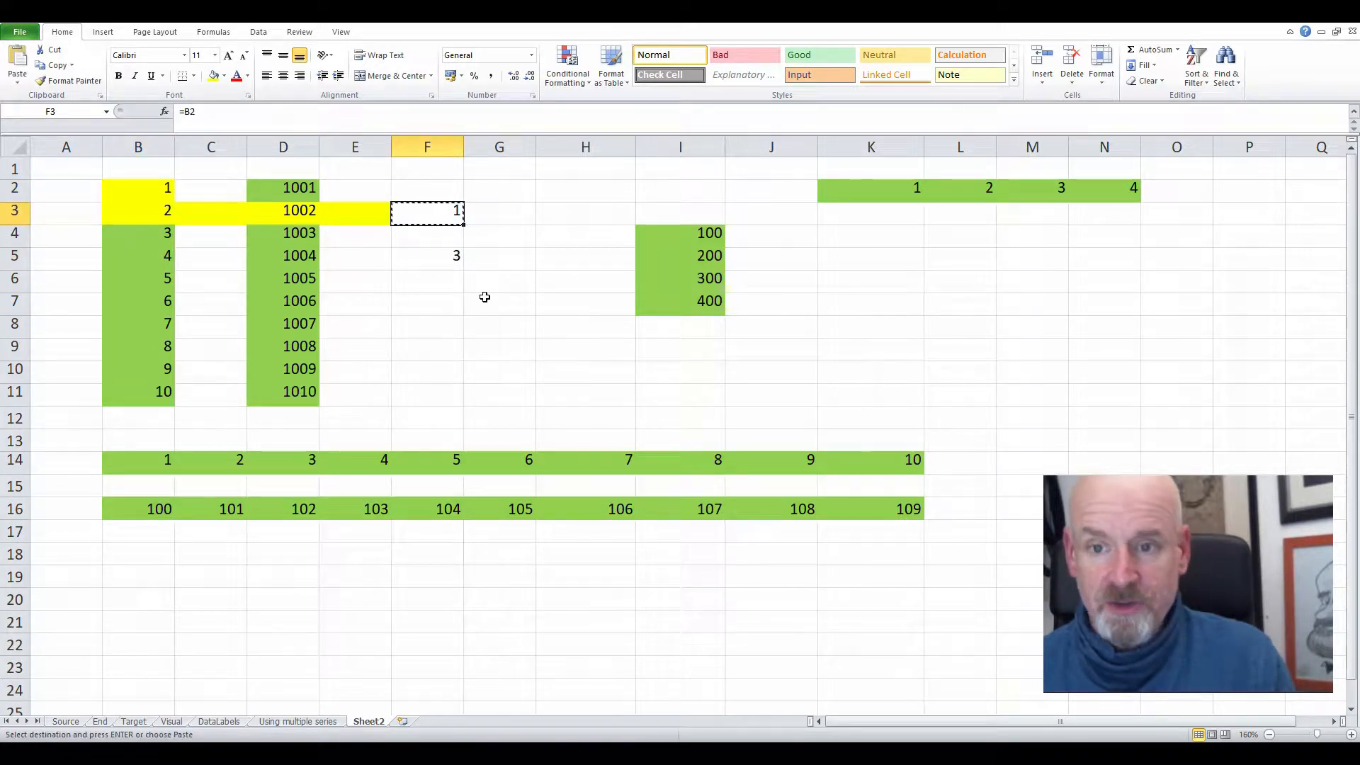
click(514, 310)
key(ctrl+v)
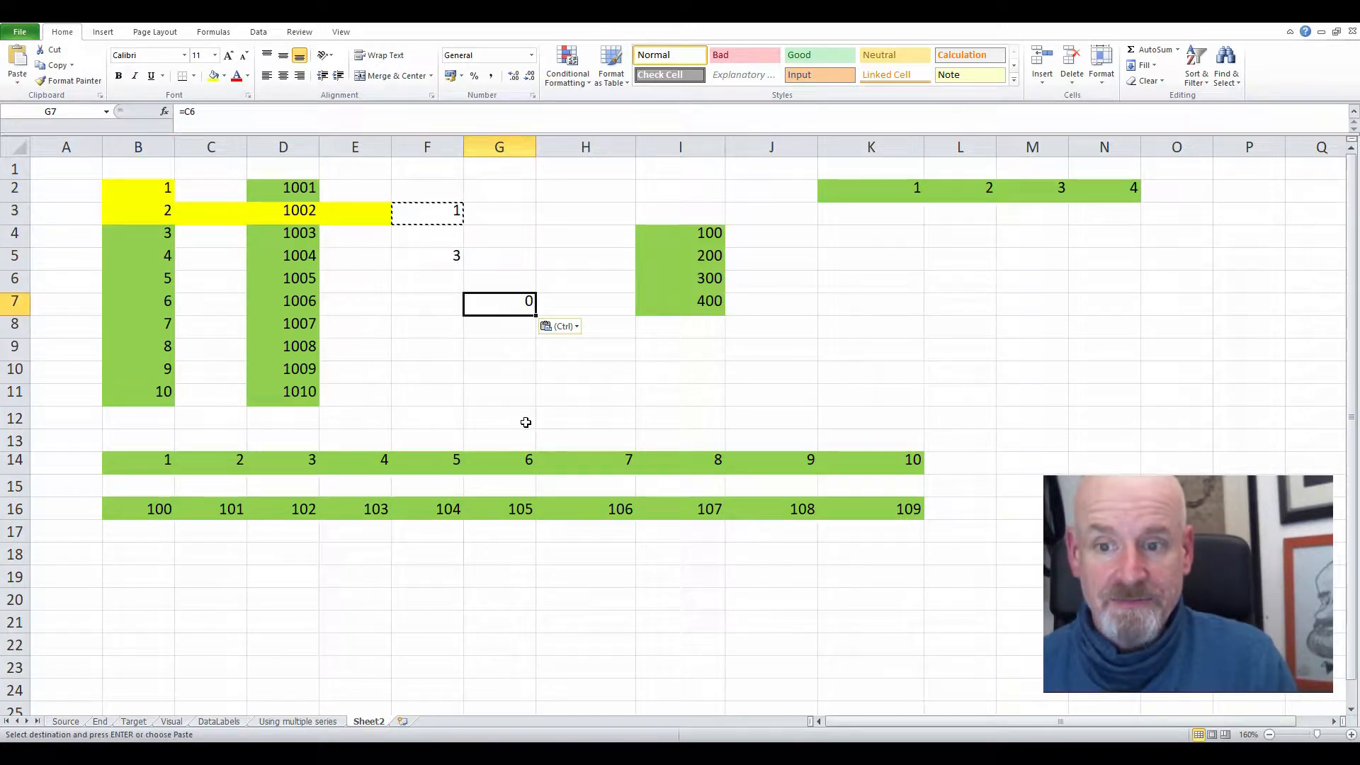
- Highlight cells C7:F7 and cell C6 in yellow to trace the path from G7 to its reference
click(443, 302)
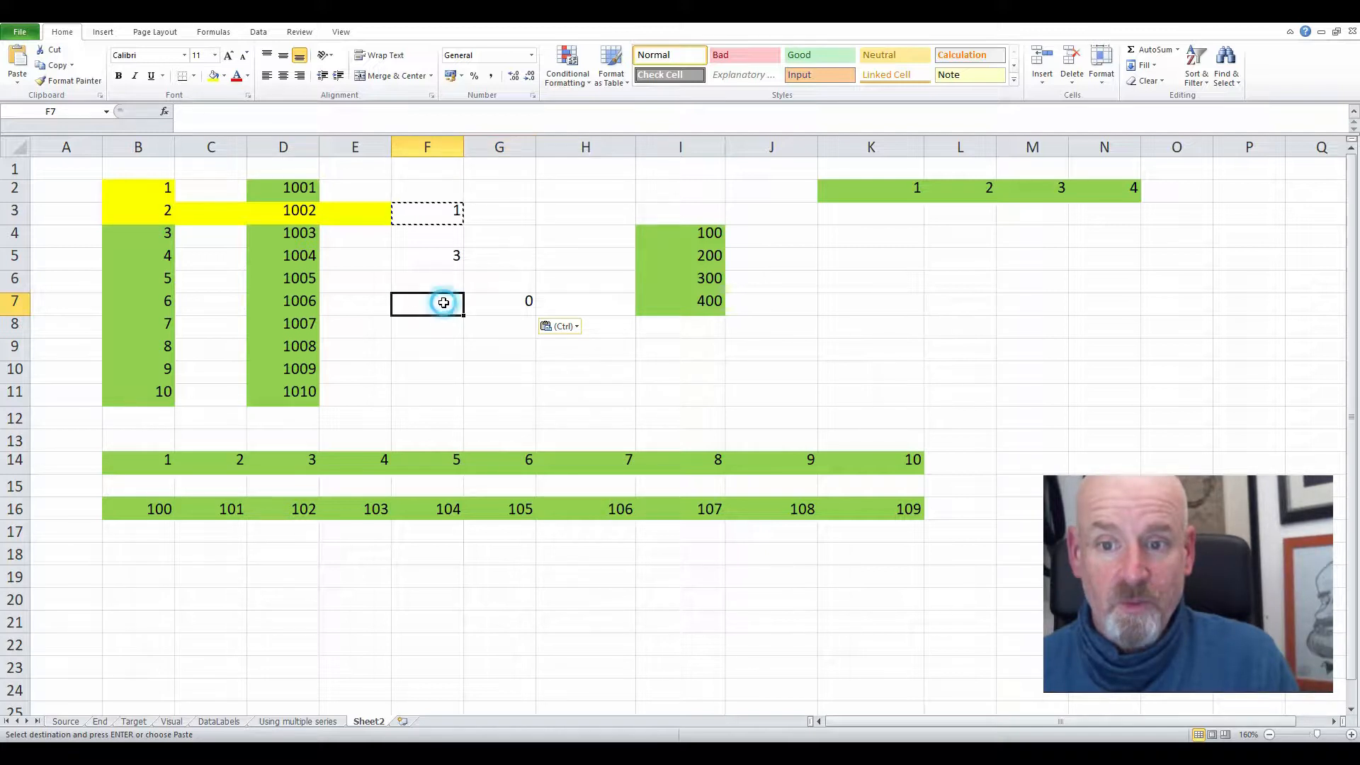
drag(443, 302, 206, 302)
click(212, 76)
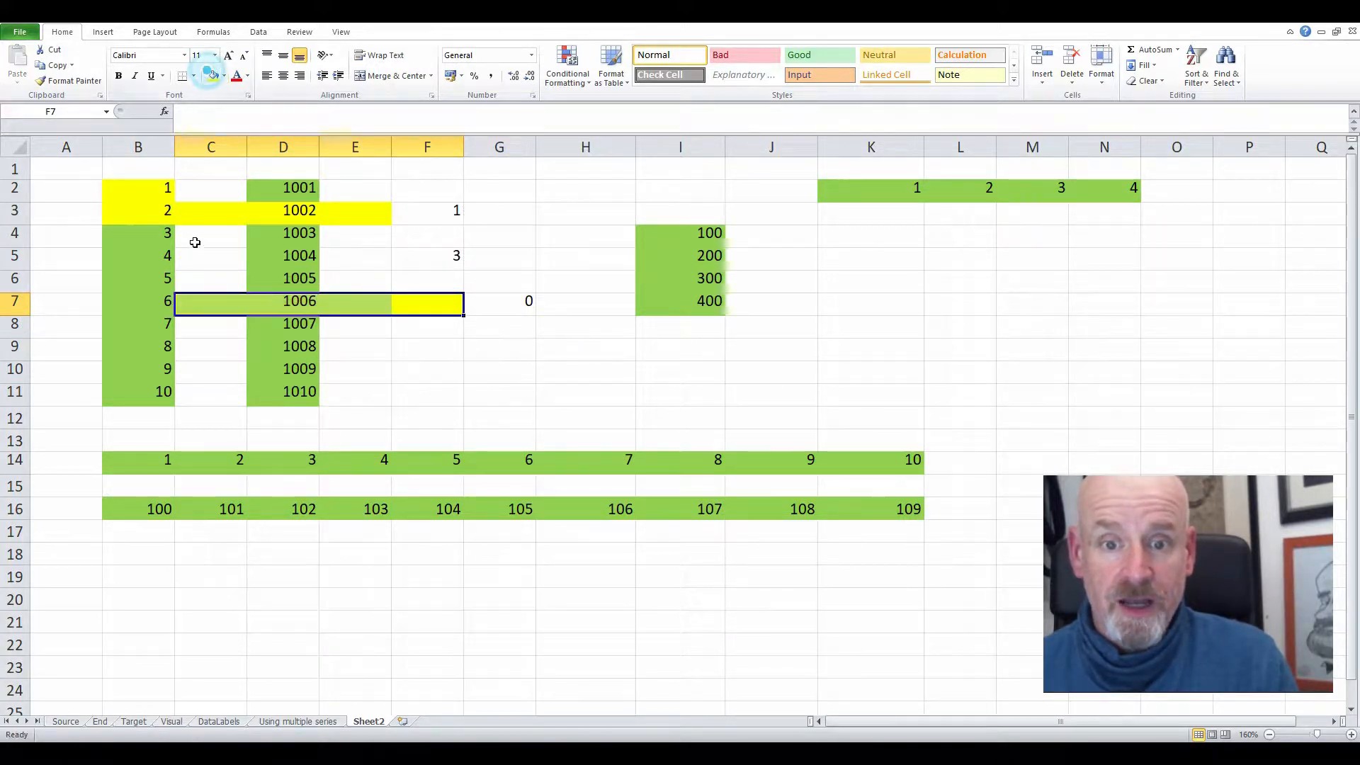
click(199, 283)
click(212, 76)
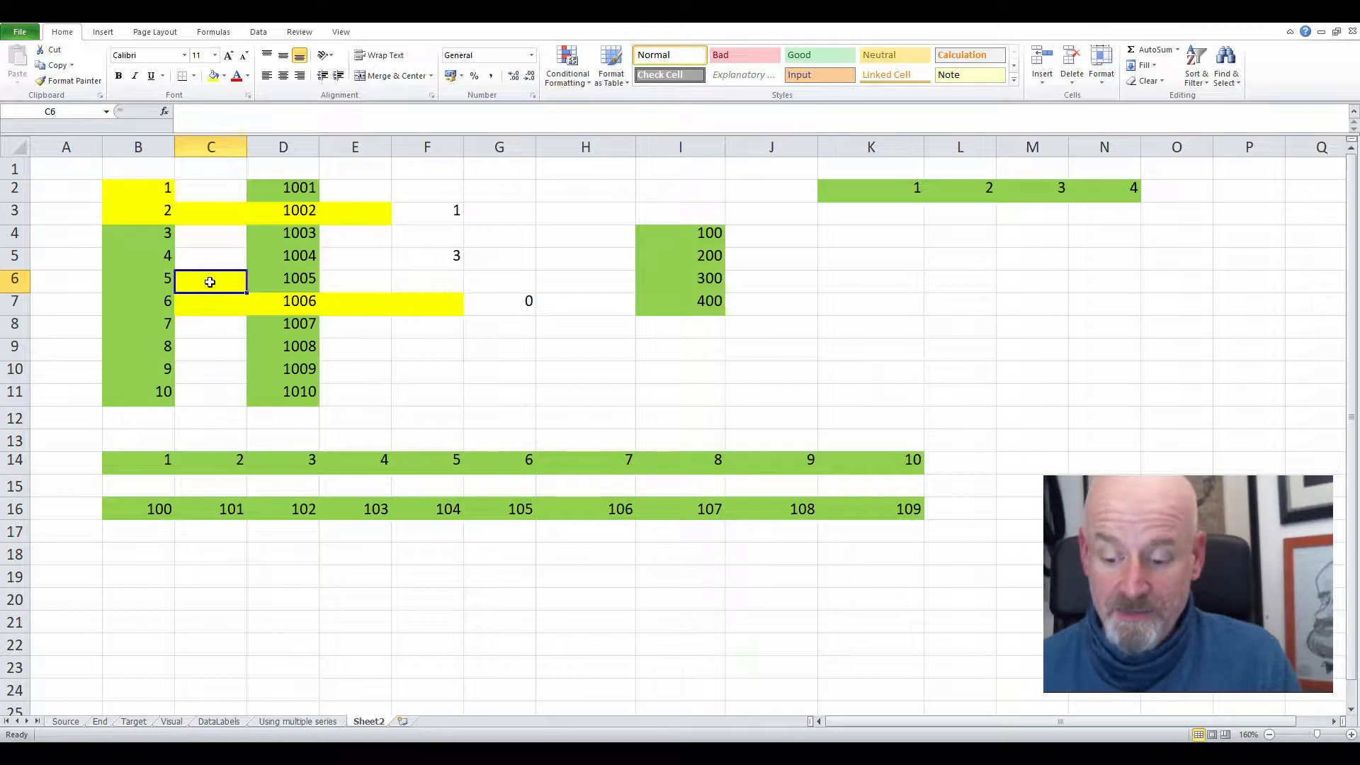
- Enter 9 in cell C6 and check the formulas in G7 and F3
text(9)
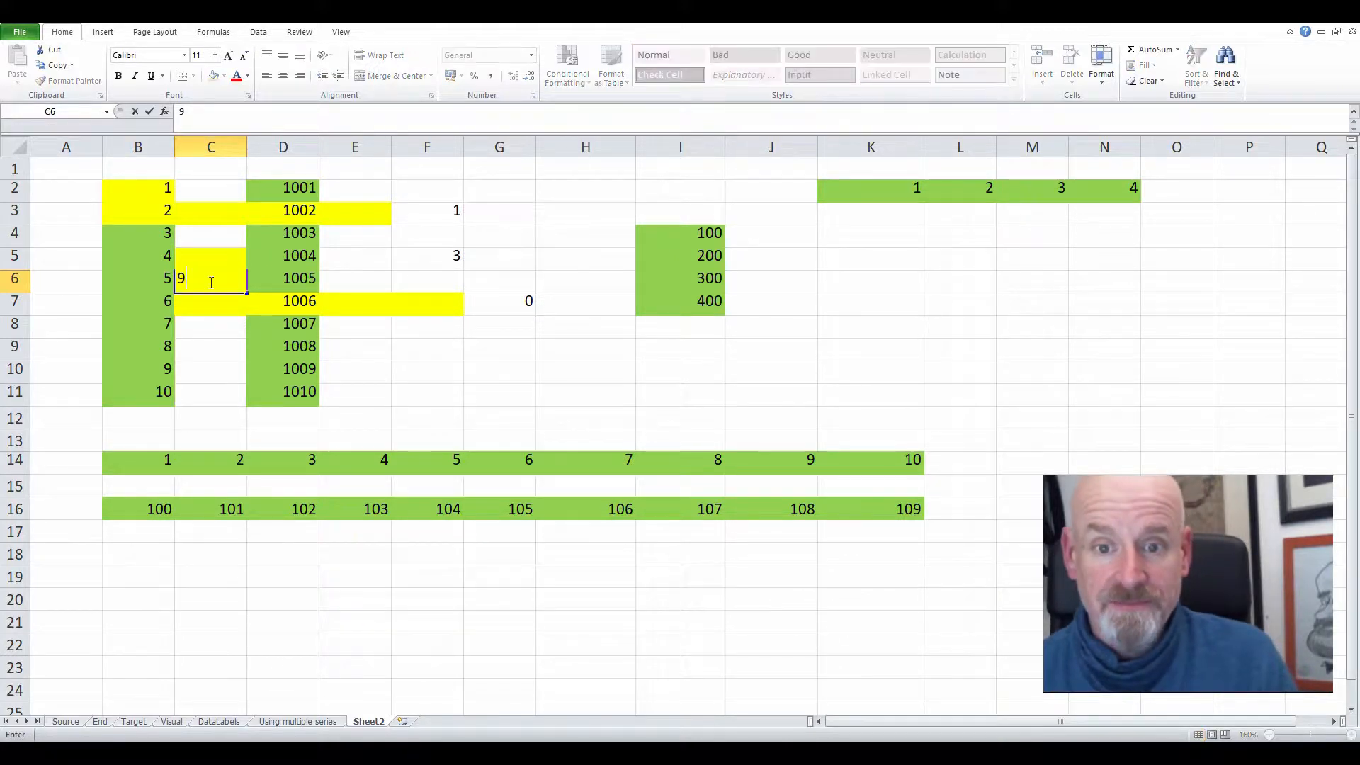
key(Return)
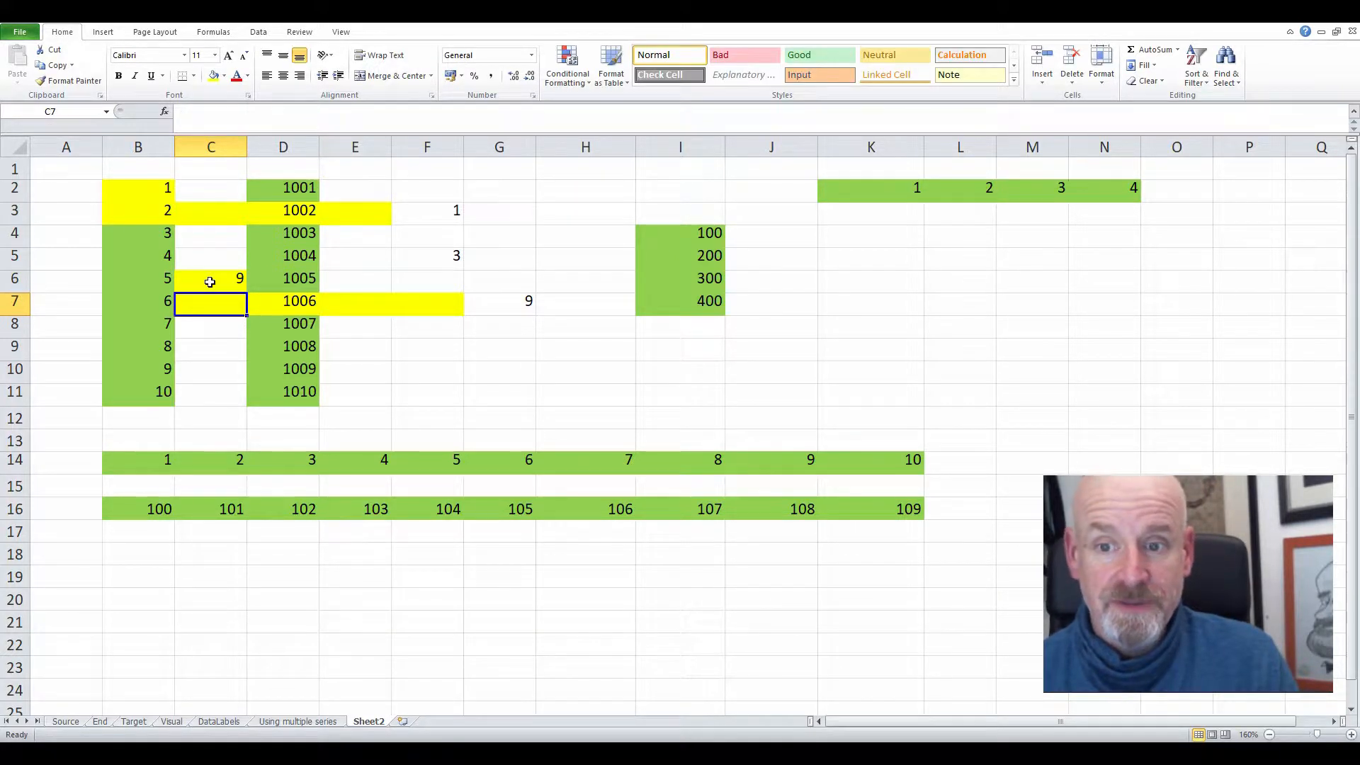
click(523, 314)
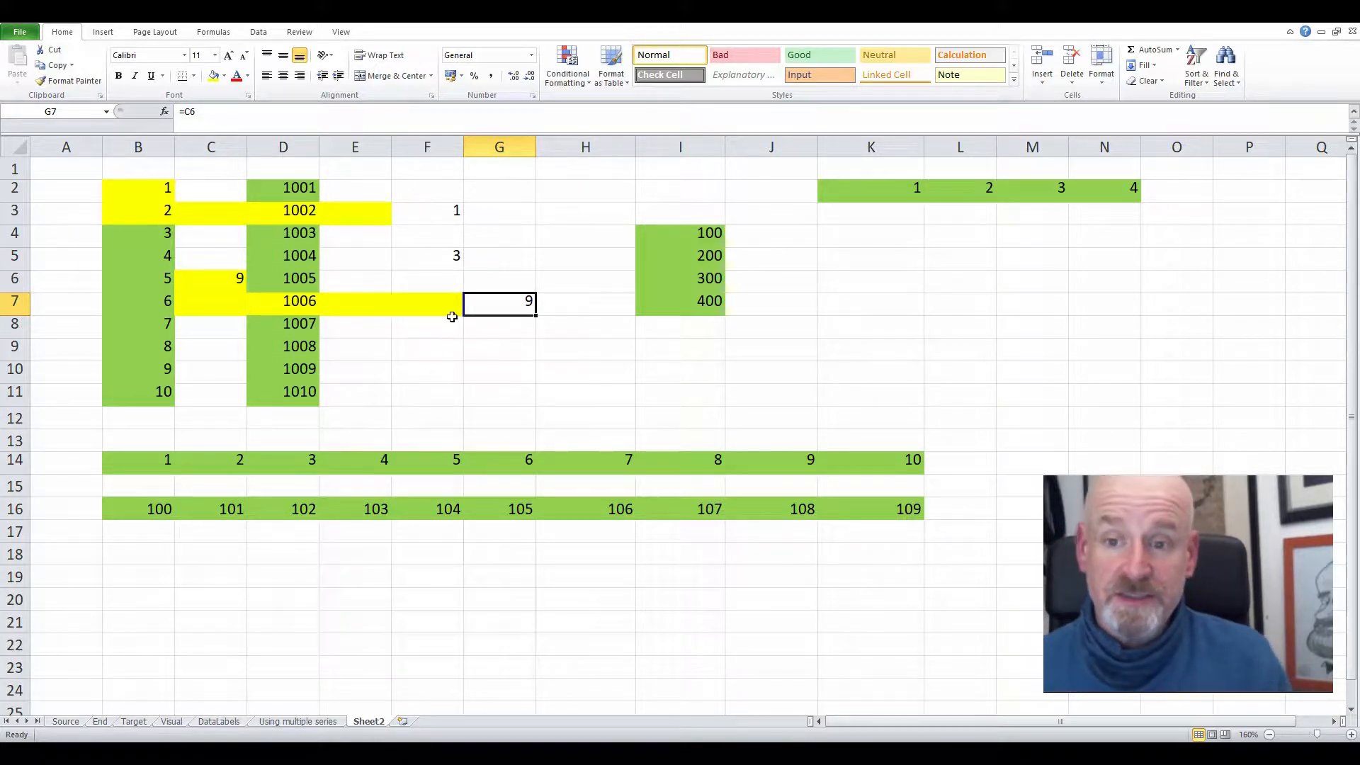
click(438, 217)
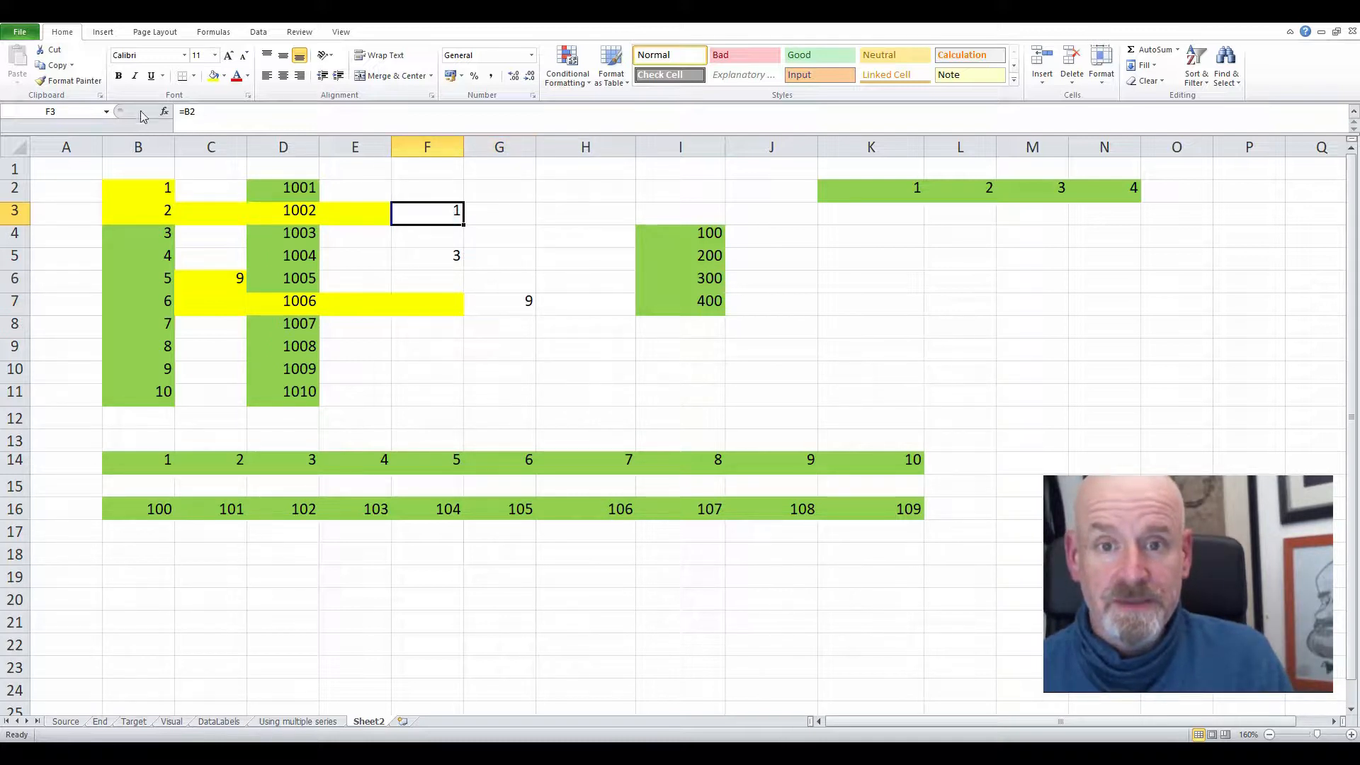
- Undo the C6 entry, the formula pasted in G7 and all yellow highlighting, and cancel the copy selection
click(40, 14)
click(41, 14)
click(40, 14)
click(41, 14)
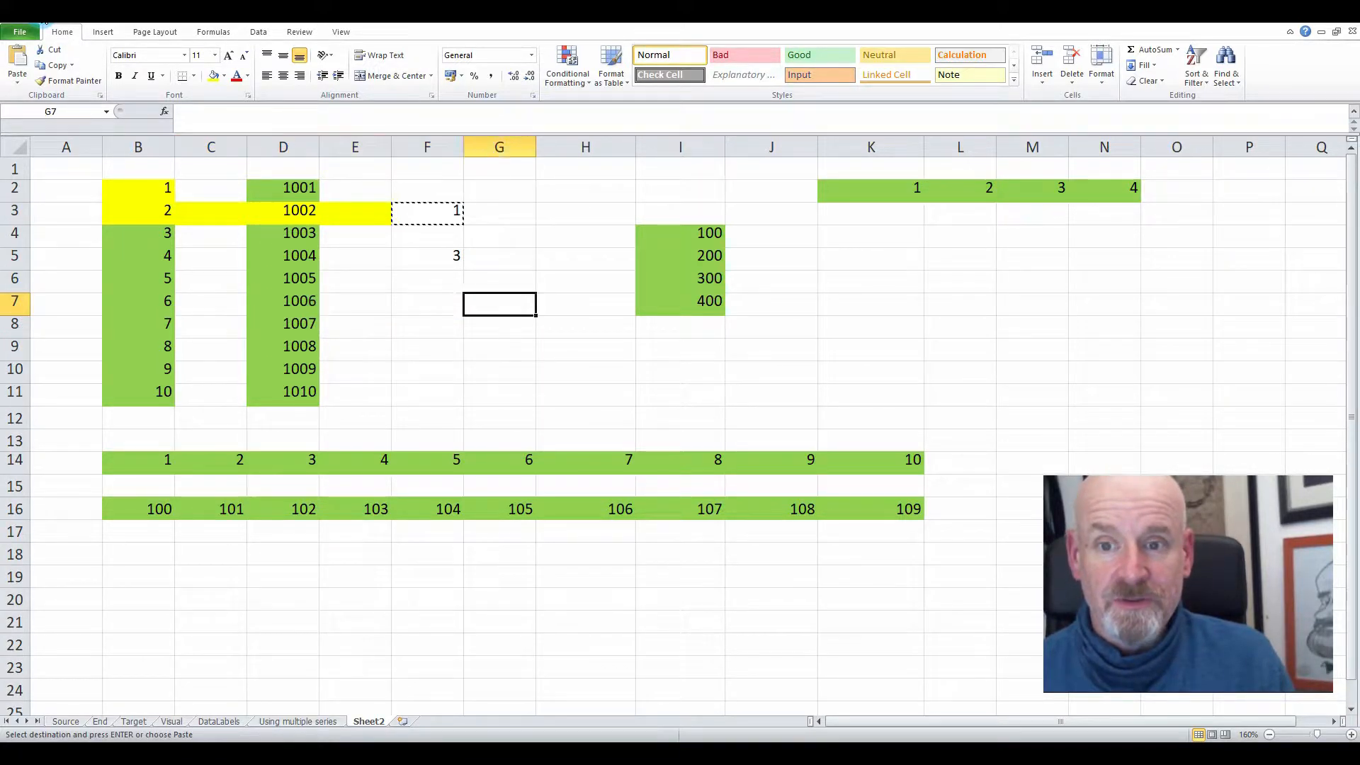
click(40, 15)
click(41, 14)
click(440, 276)
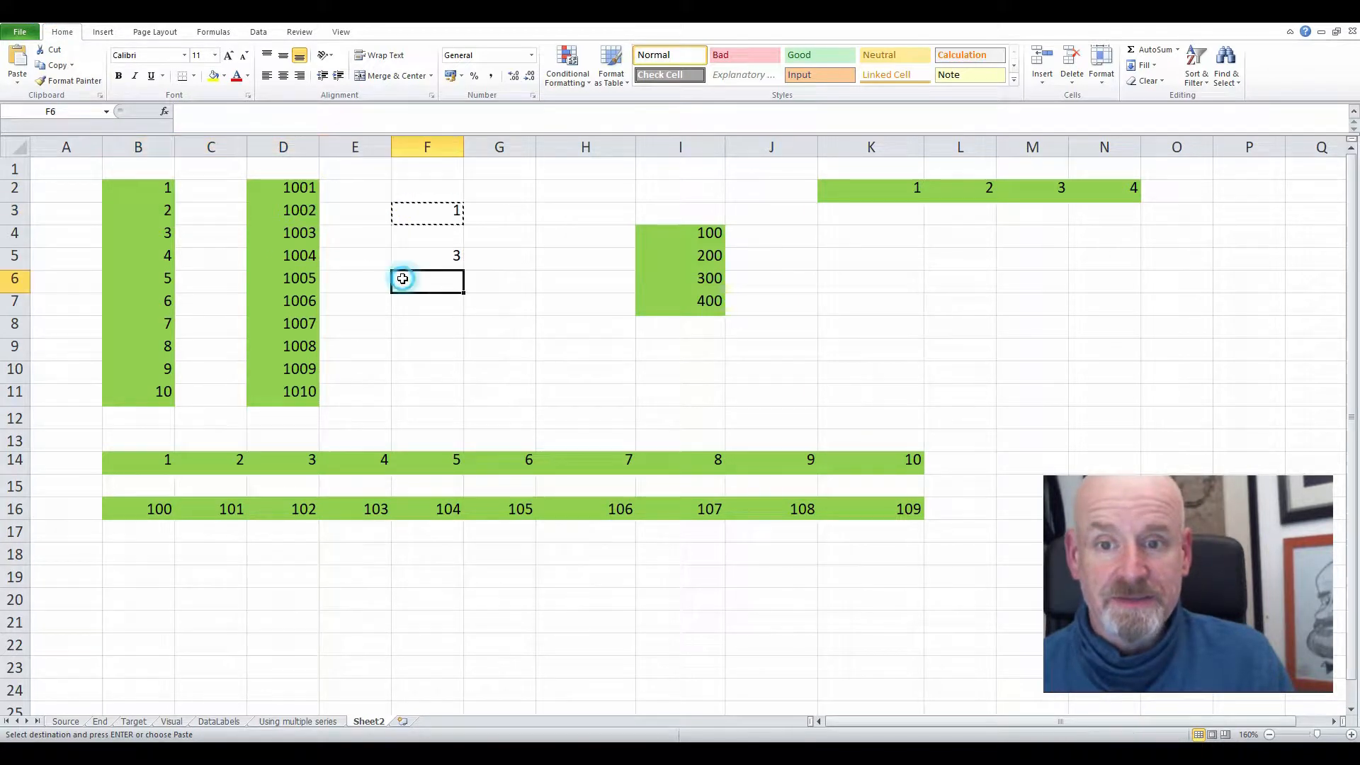
key(Escape)
- Inspect the reference in F3 and fill its formula down to F12
click(435, 211)
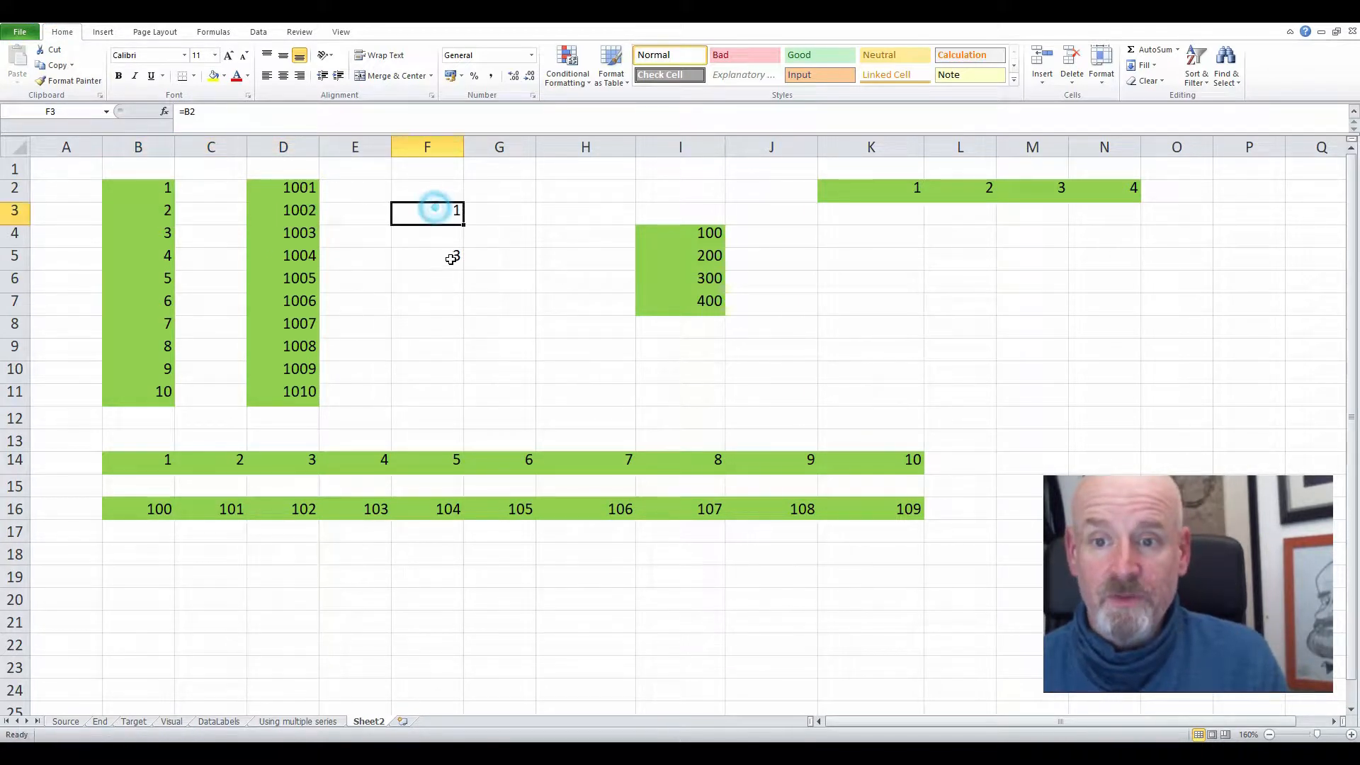
double_click(419, 212)
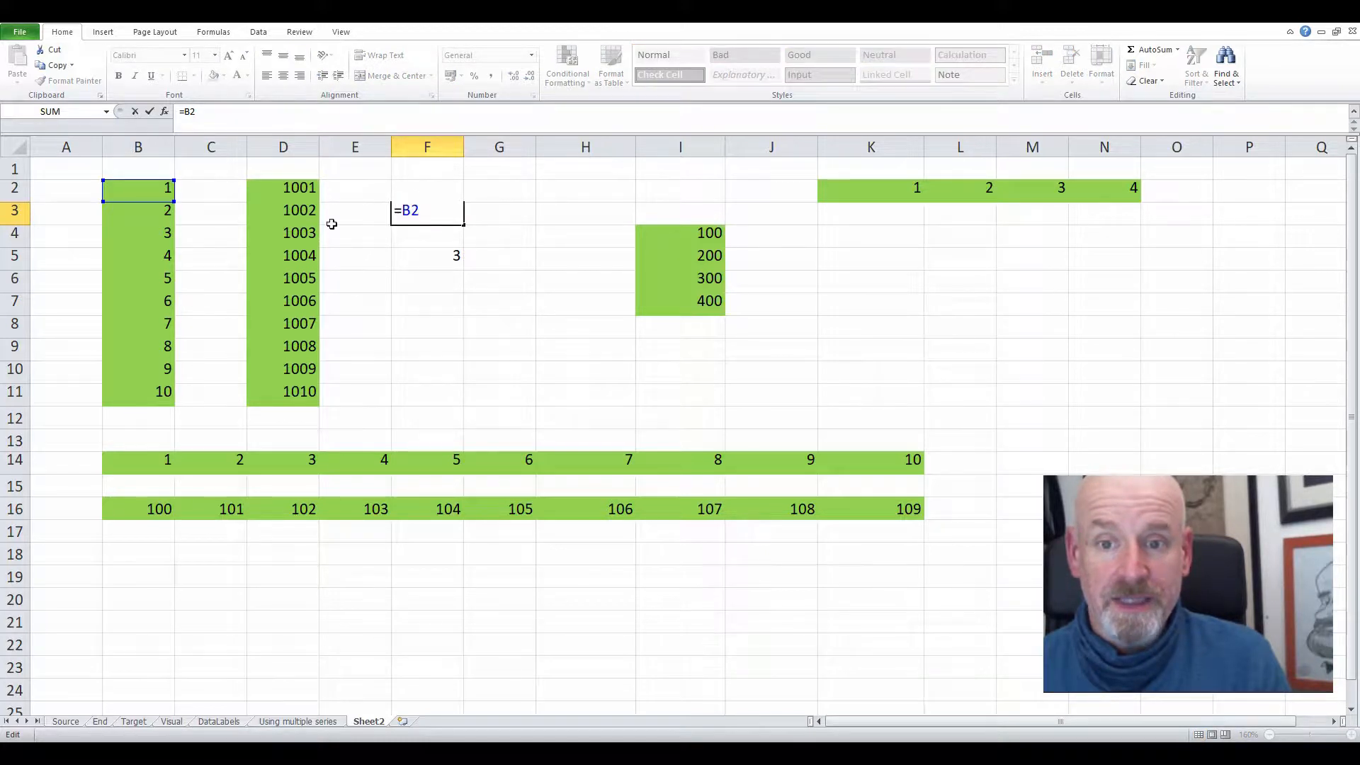
key(Escape)
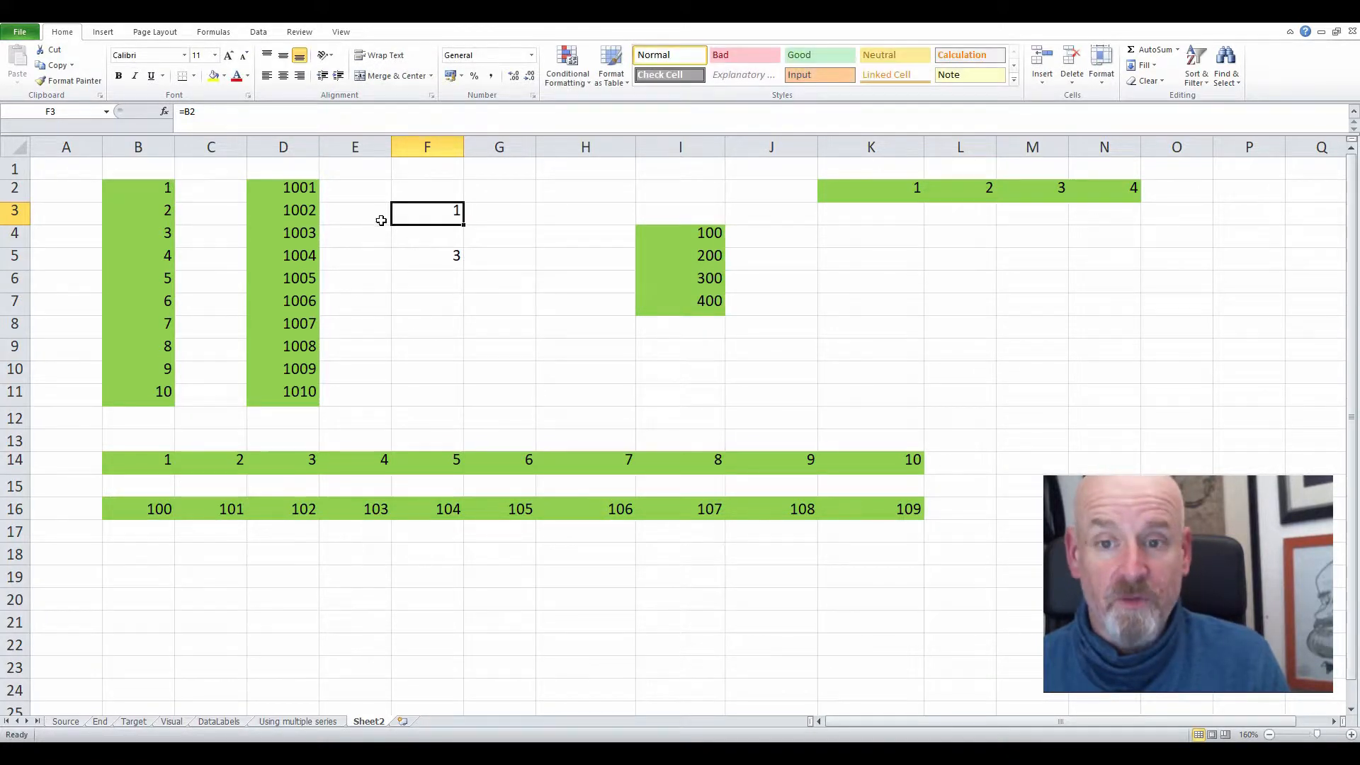
drag(464, 227, 457, 425)
click(448, 233)
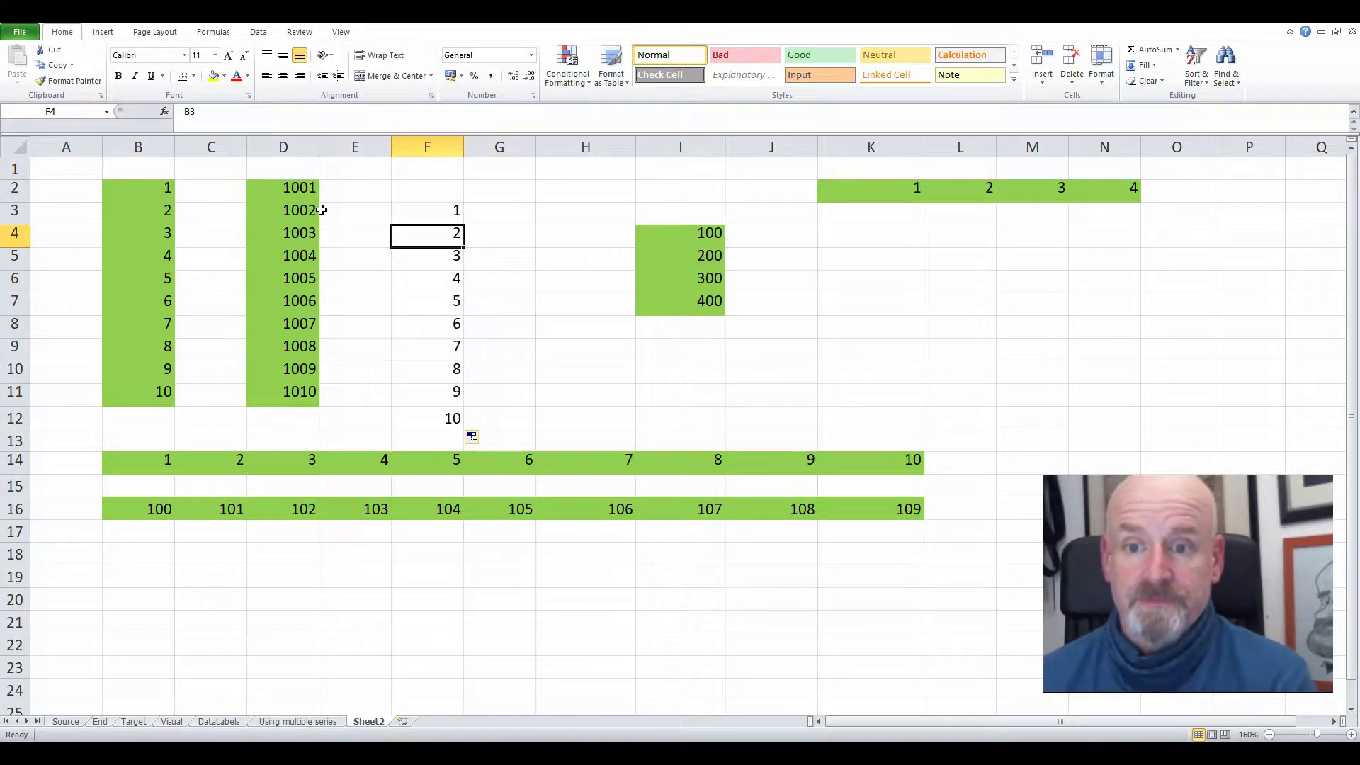
- Enter the formula =B2 in cell C2 and inspect which cell it references
click(210, 184)
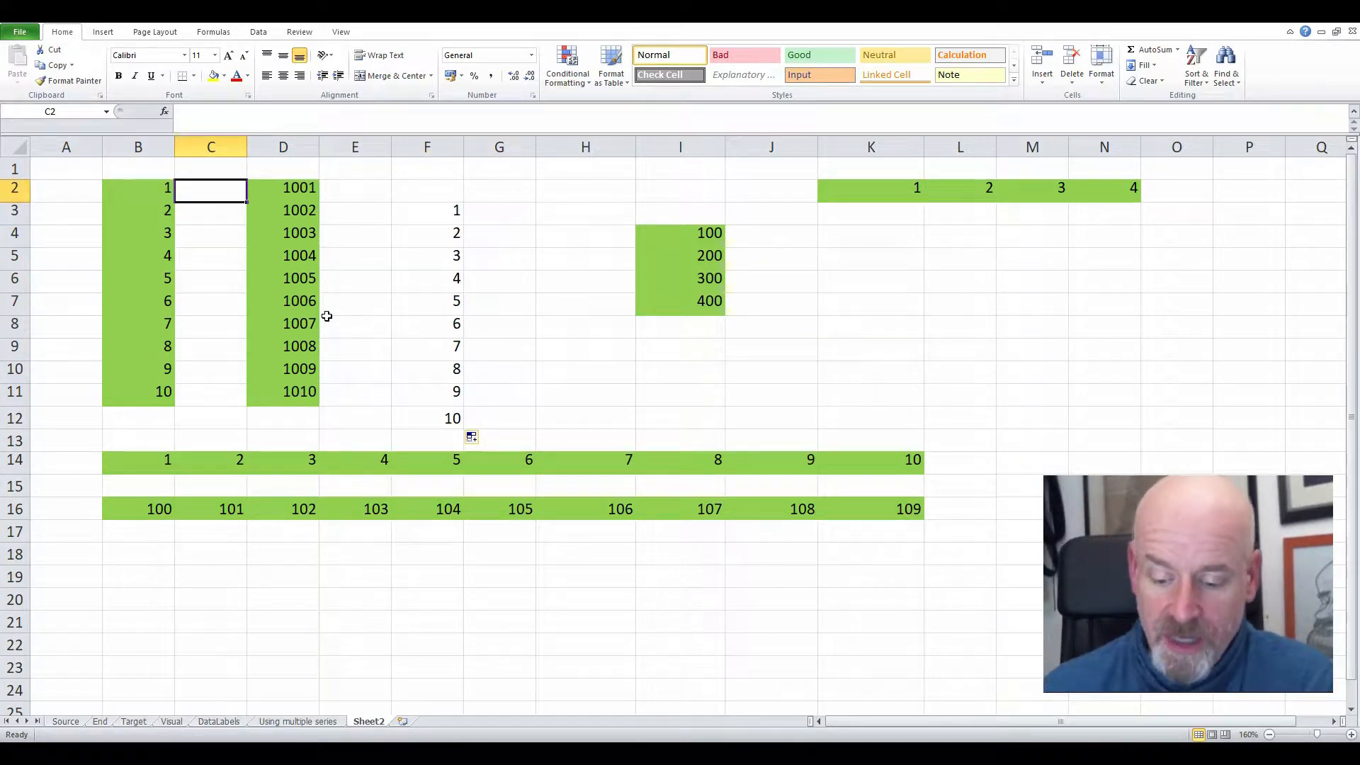
text(=)
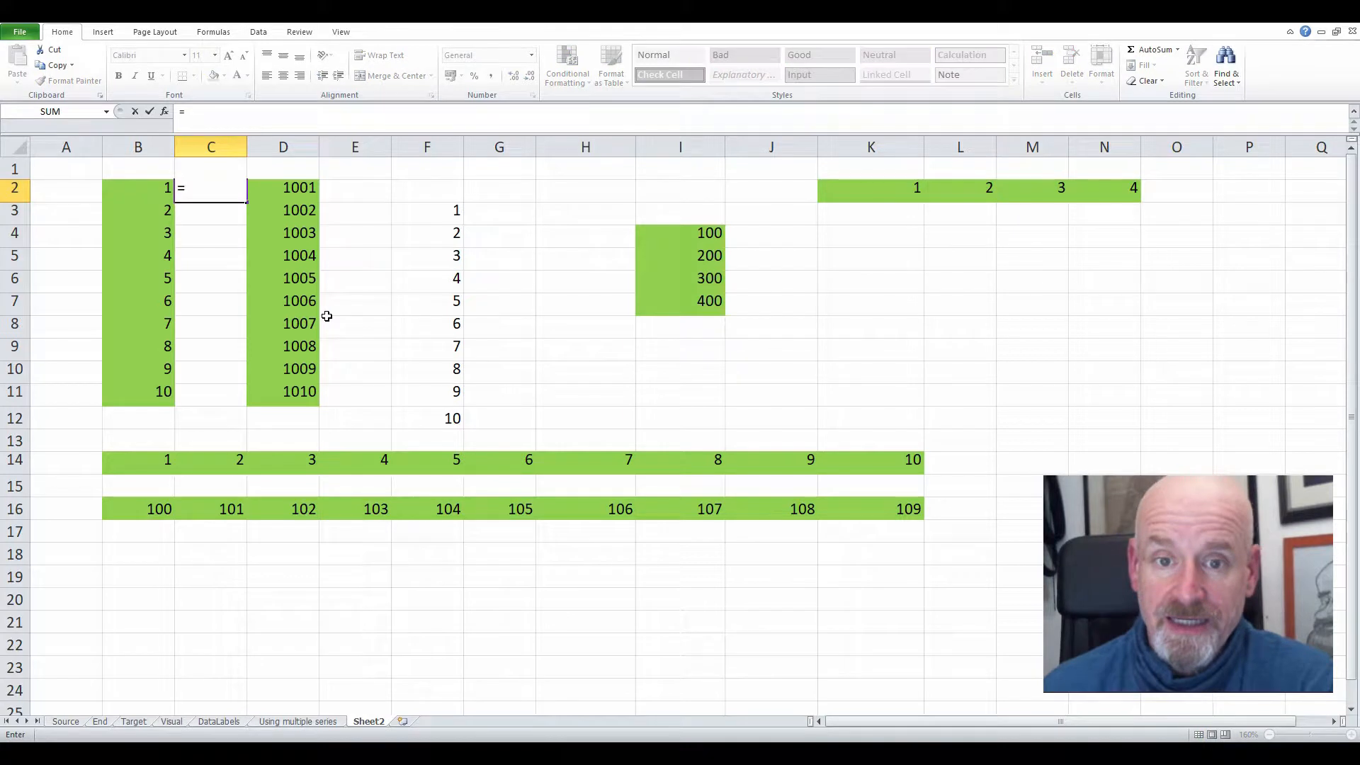
click(157, 188)
key(Return)
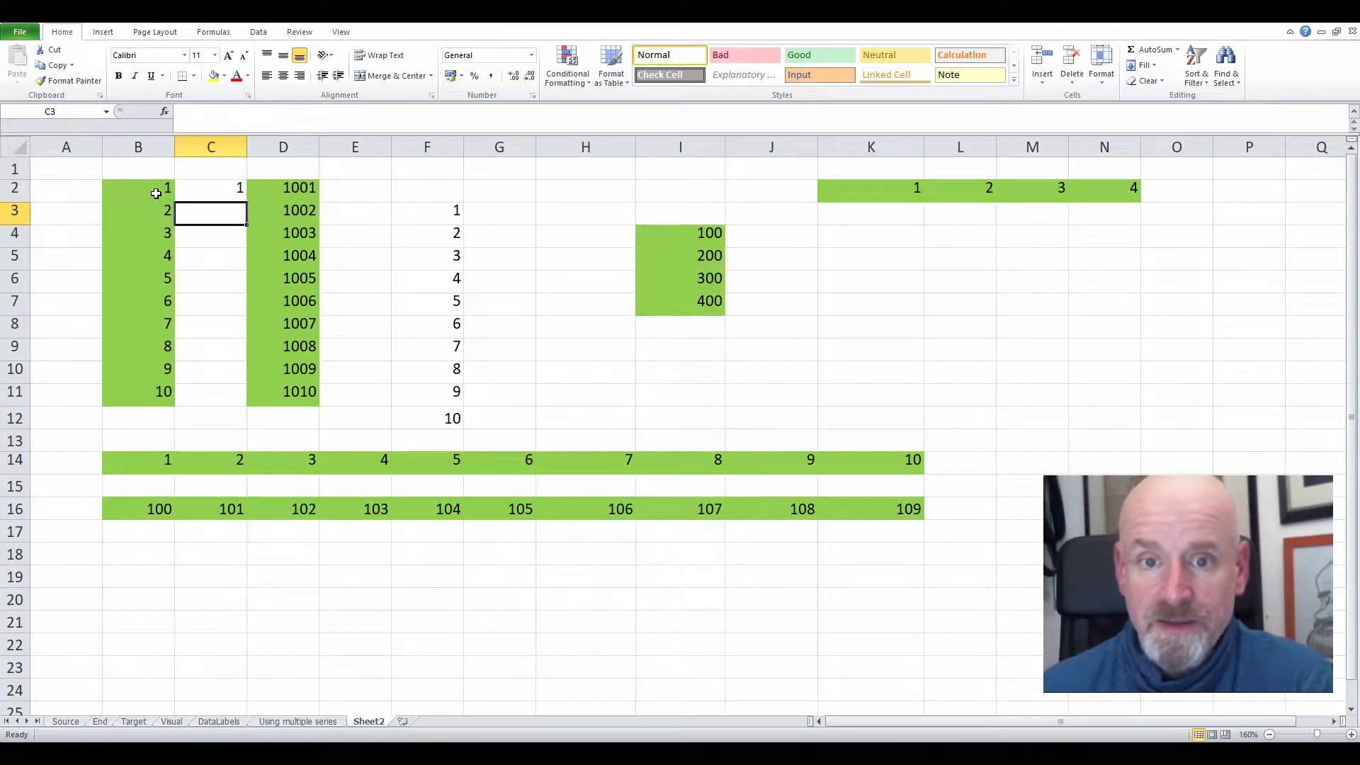
click(201, 189)
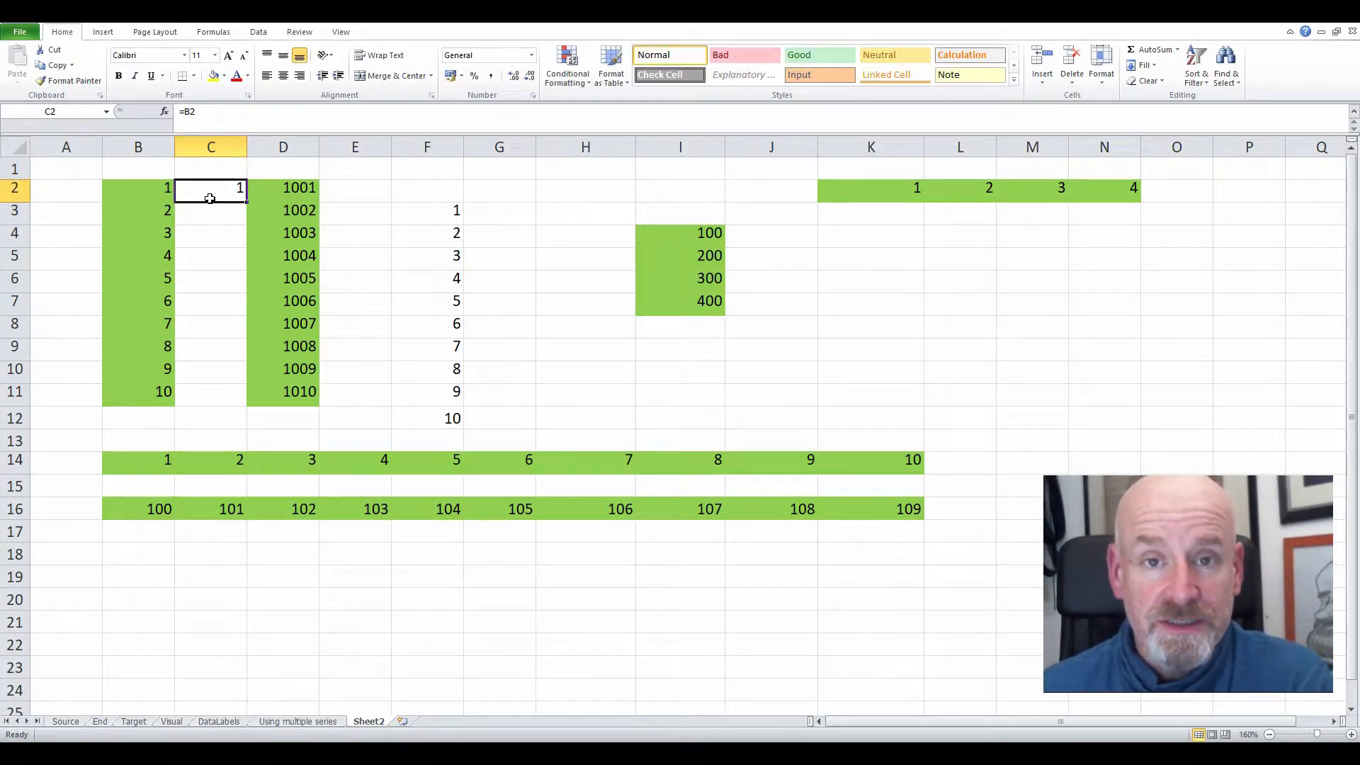
double_click(199, 188)
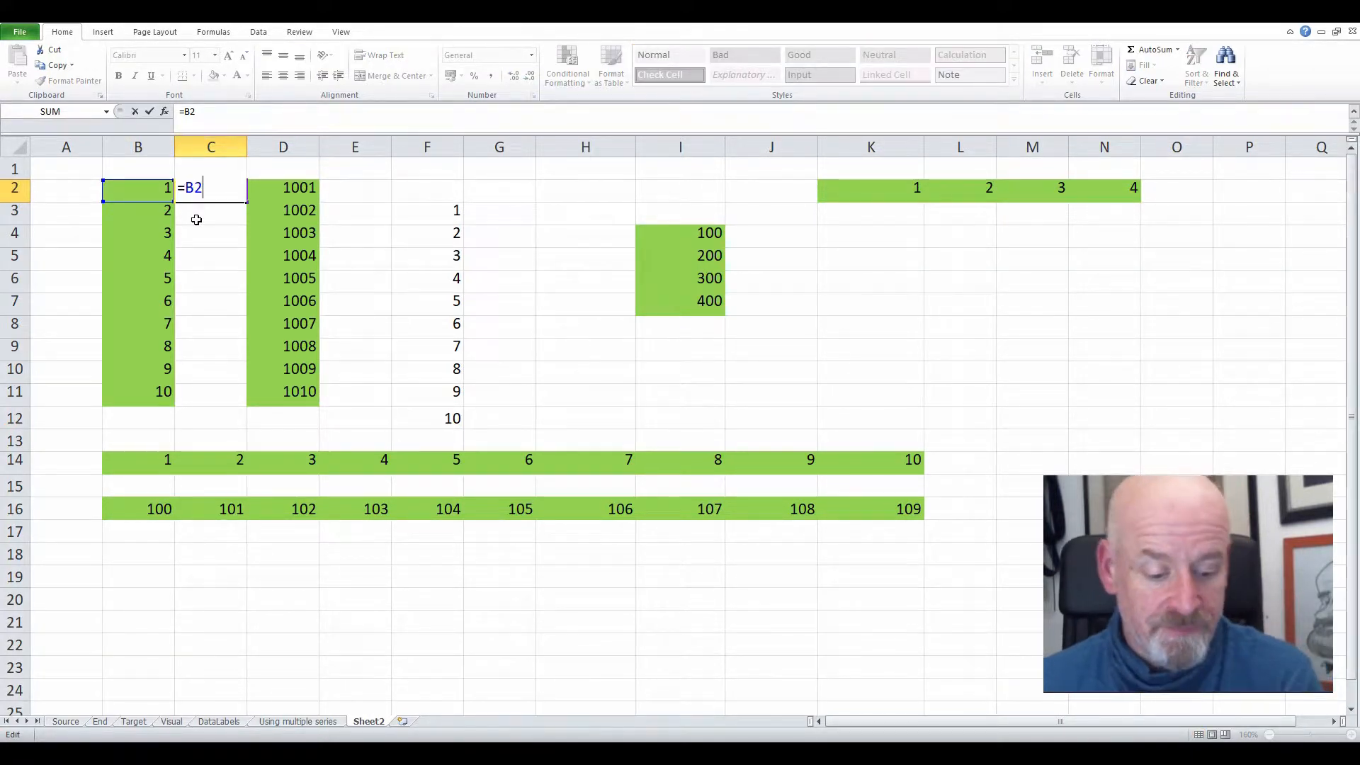
key(Escape)
- Fill the C2 formula down to C11 and check the reference in C9
drag(245, 203, 245, 407)
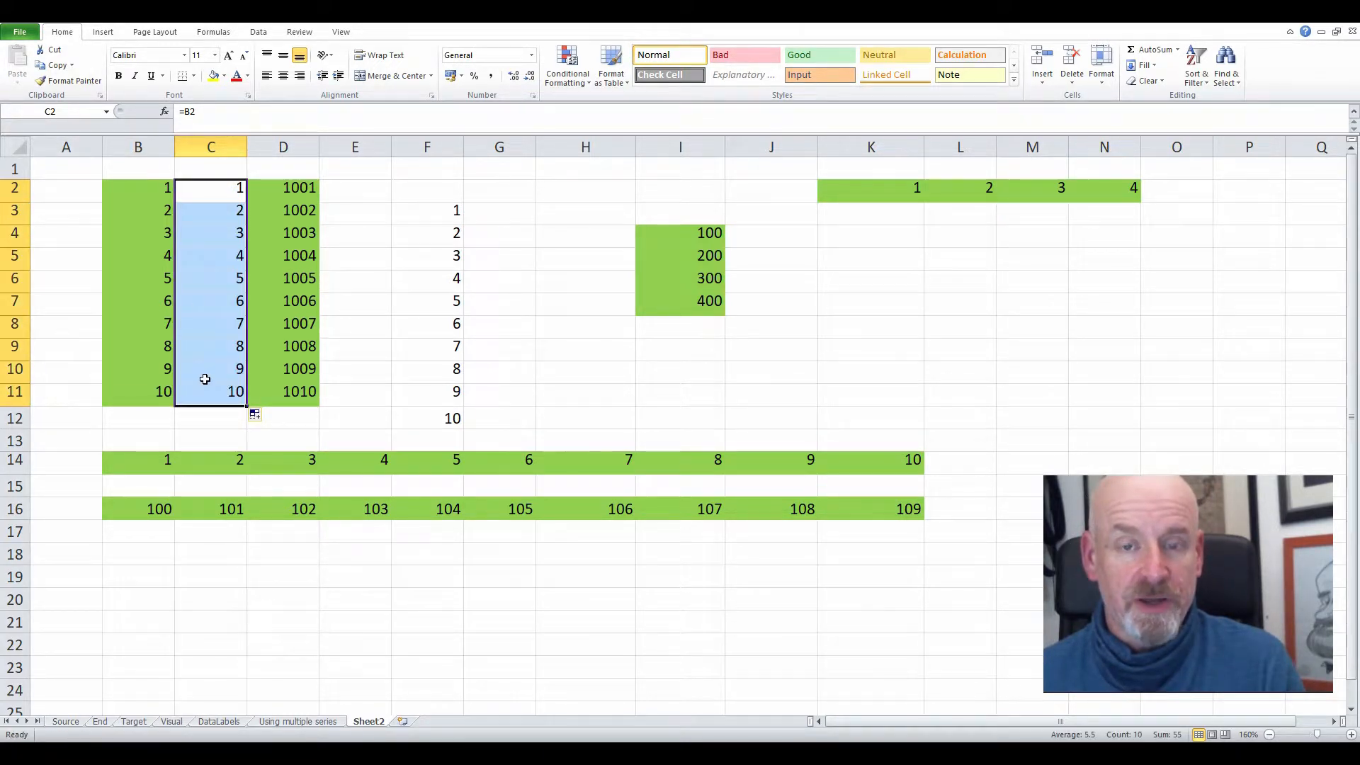
double_click(208, 349)
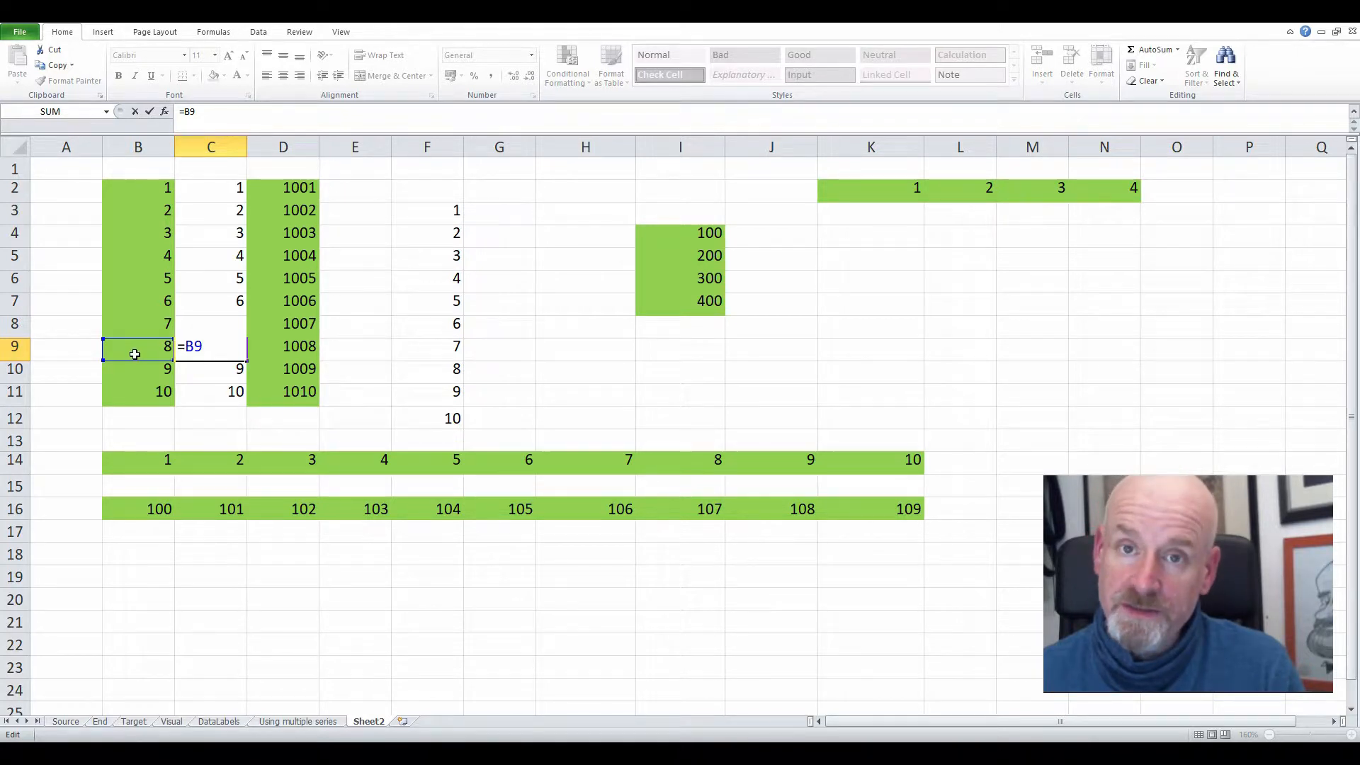
key(Escape)
- Clear the formulas from C2:C11 and F3:F12
drag(226, 189, 231, 394)
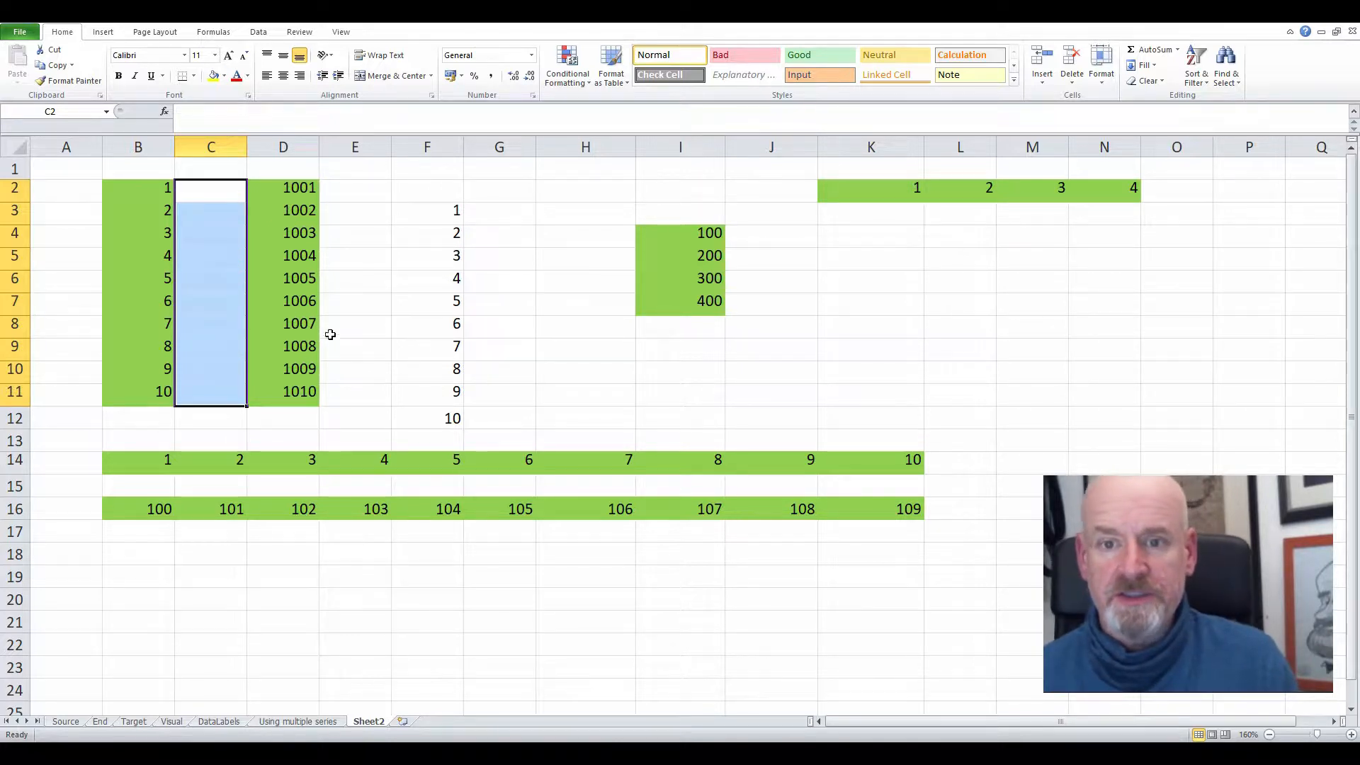
drag(435, 213, 462, 420)
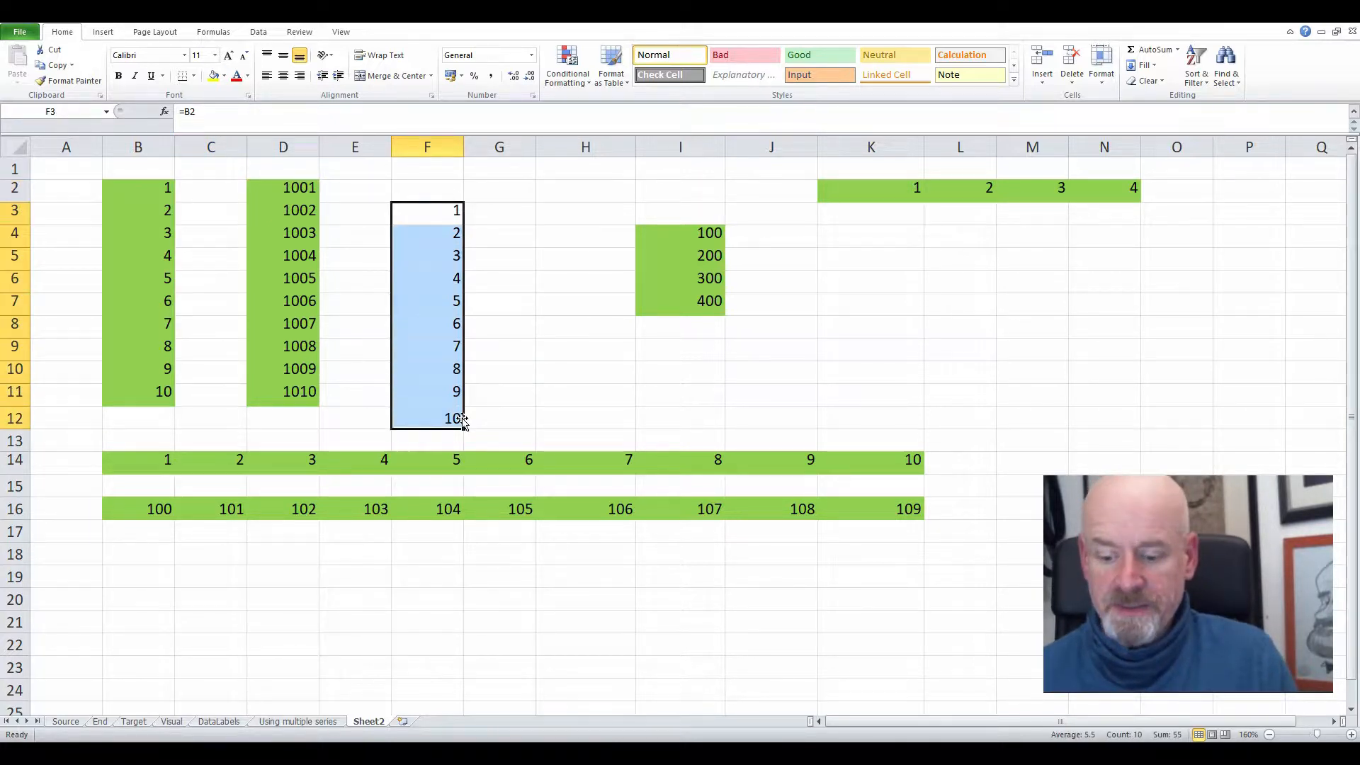
key(Delete)
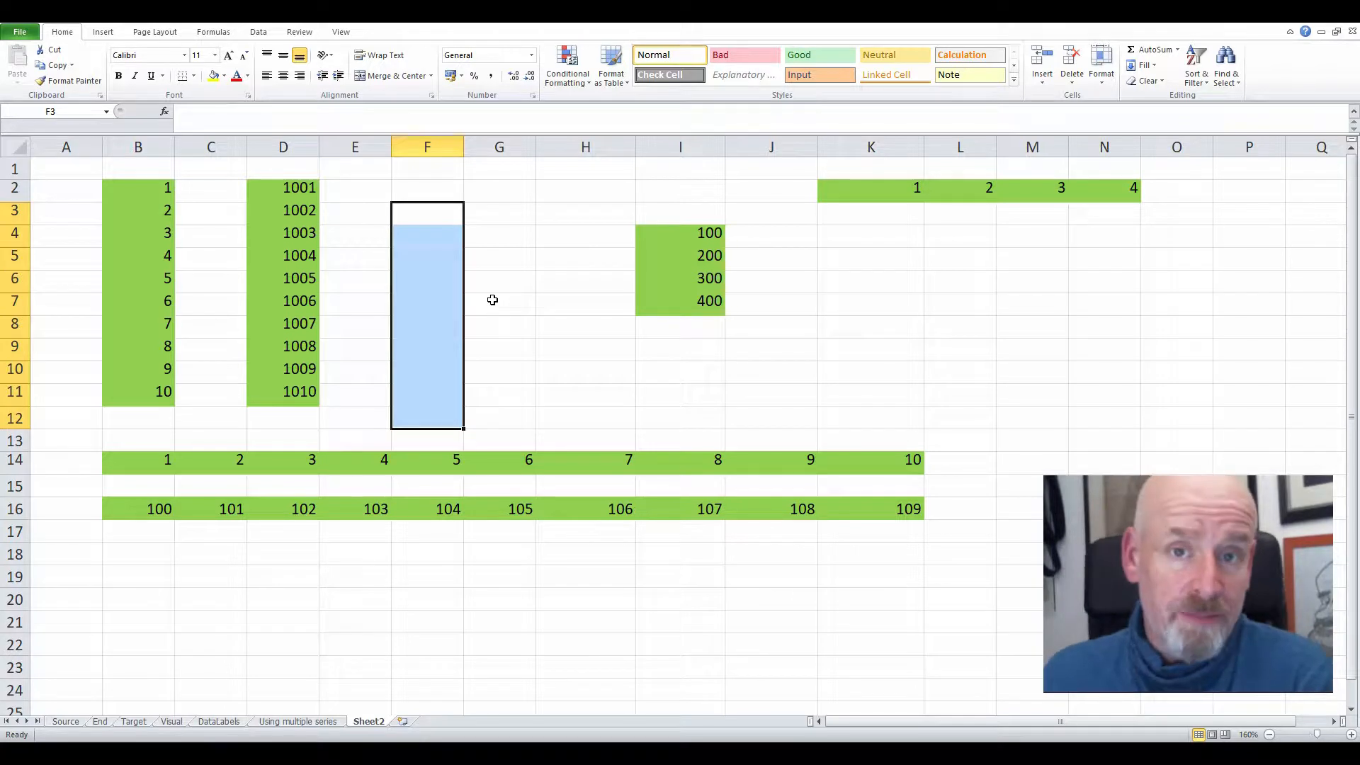
- Start a formula in F3 that references cell B2
click(426, 210)
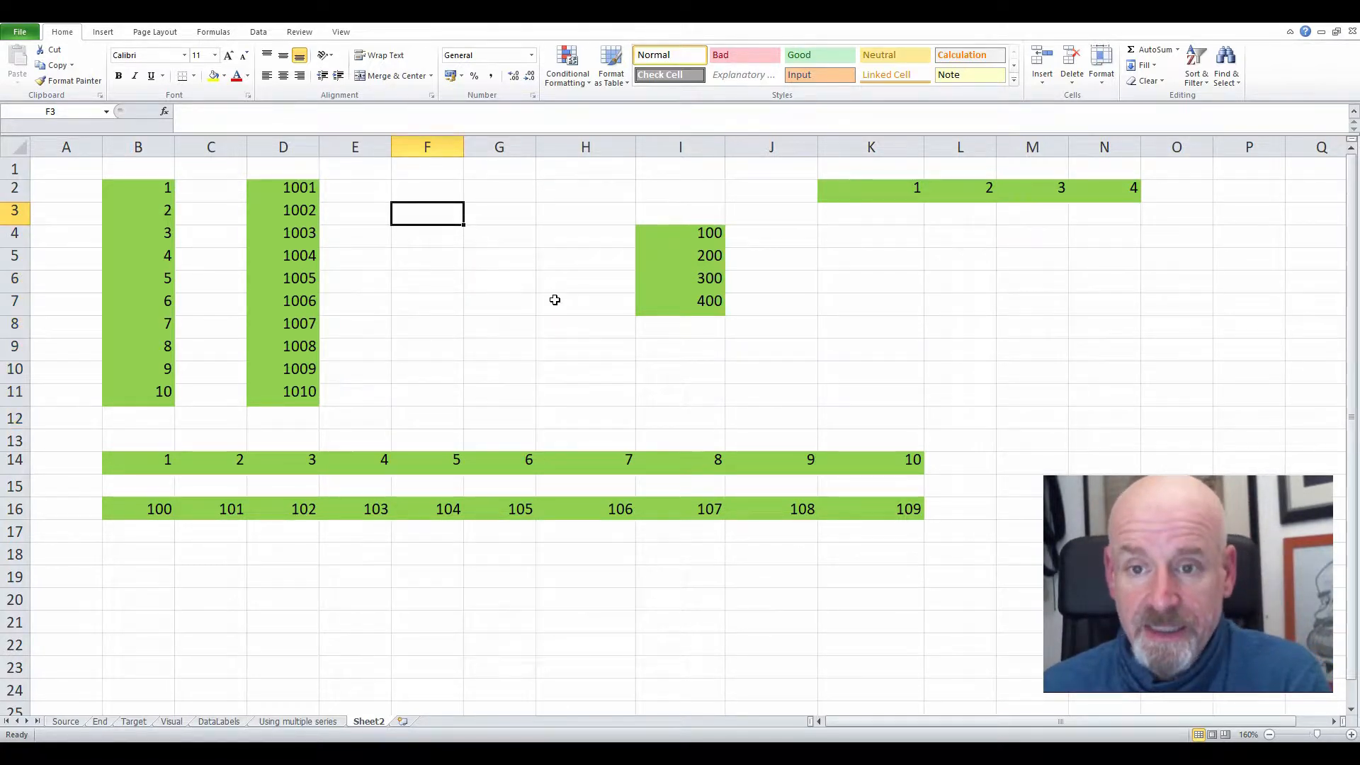
text(=)
click(164, 189)
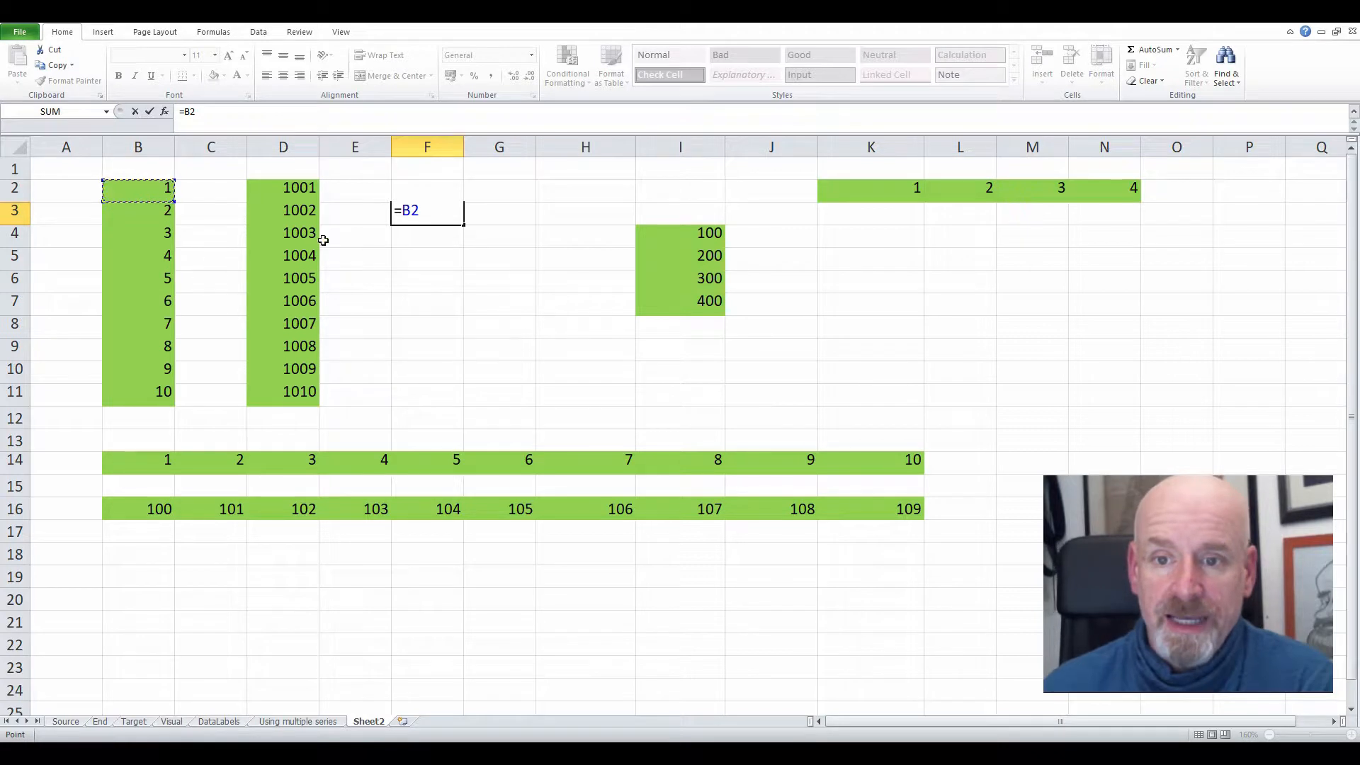
- Cycle the B2 reference in F3 through its anchoring variants, ending on the absolute reference $B$2
click(401, 210)
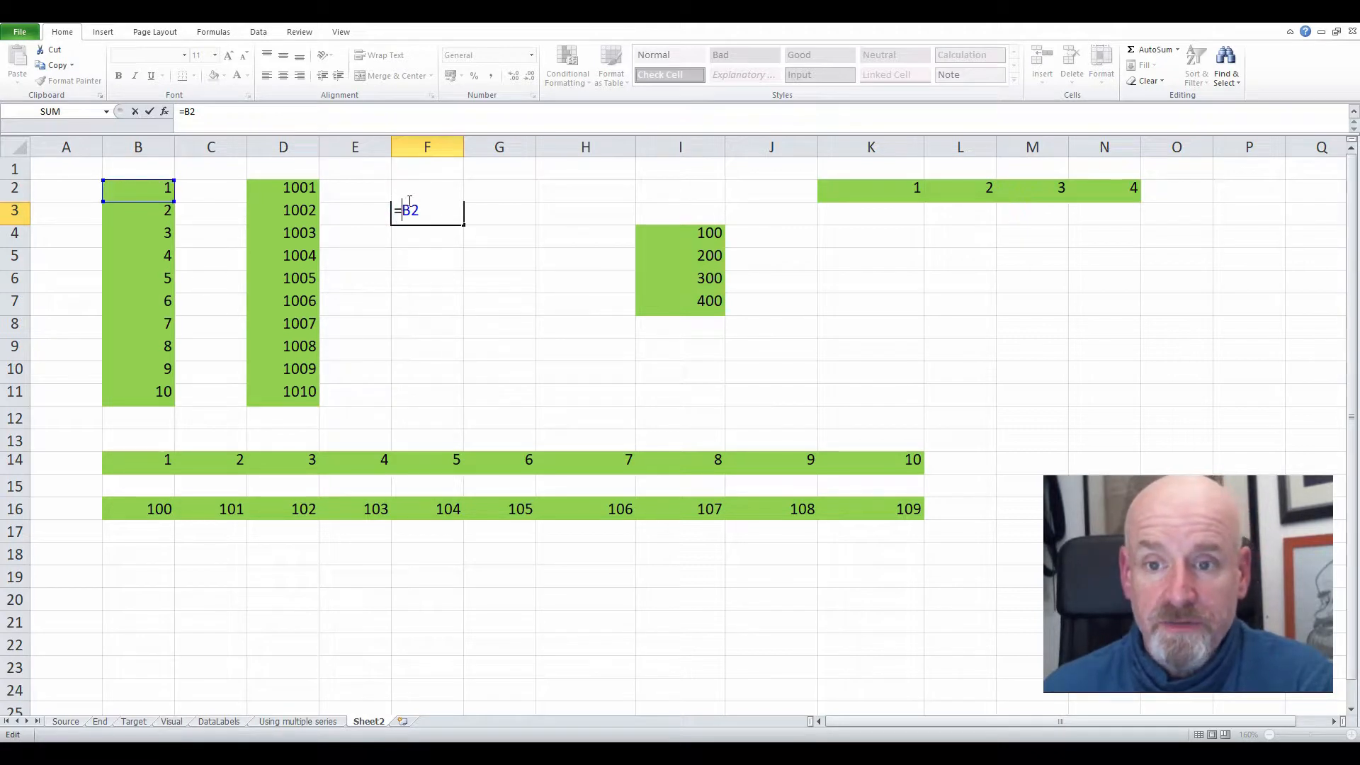
click(407, 210)
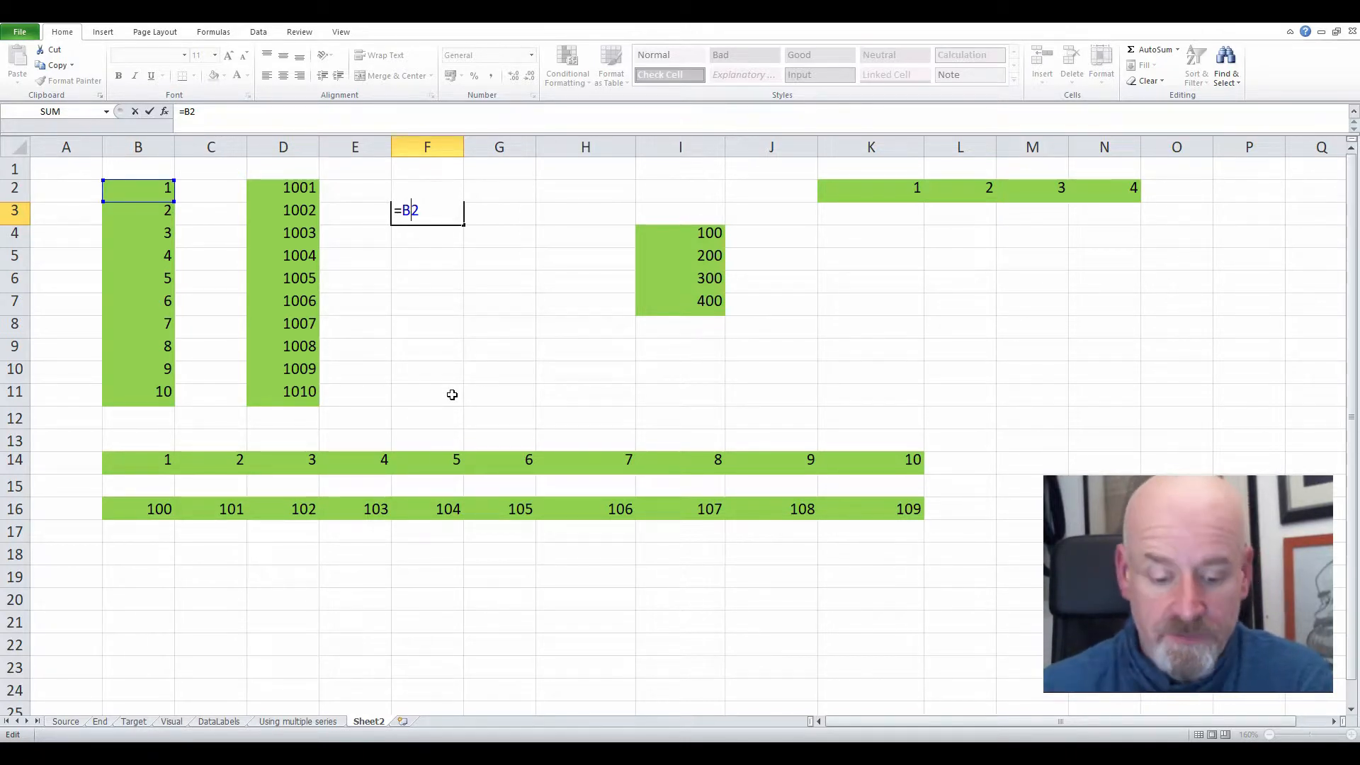
key(F4)
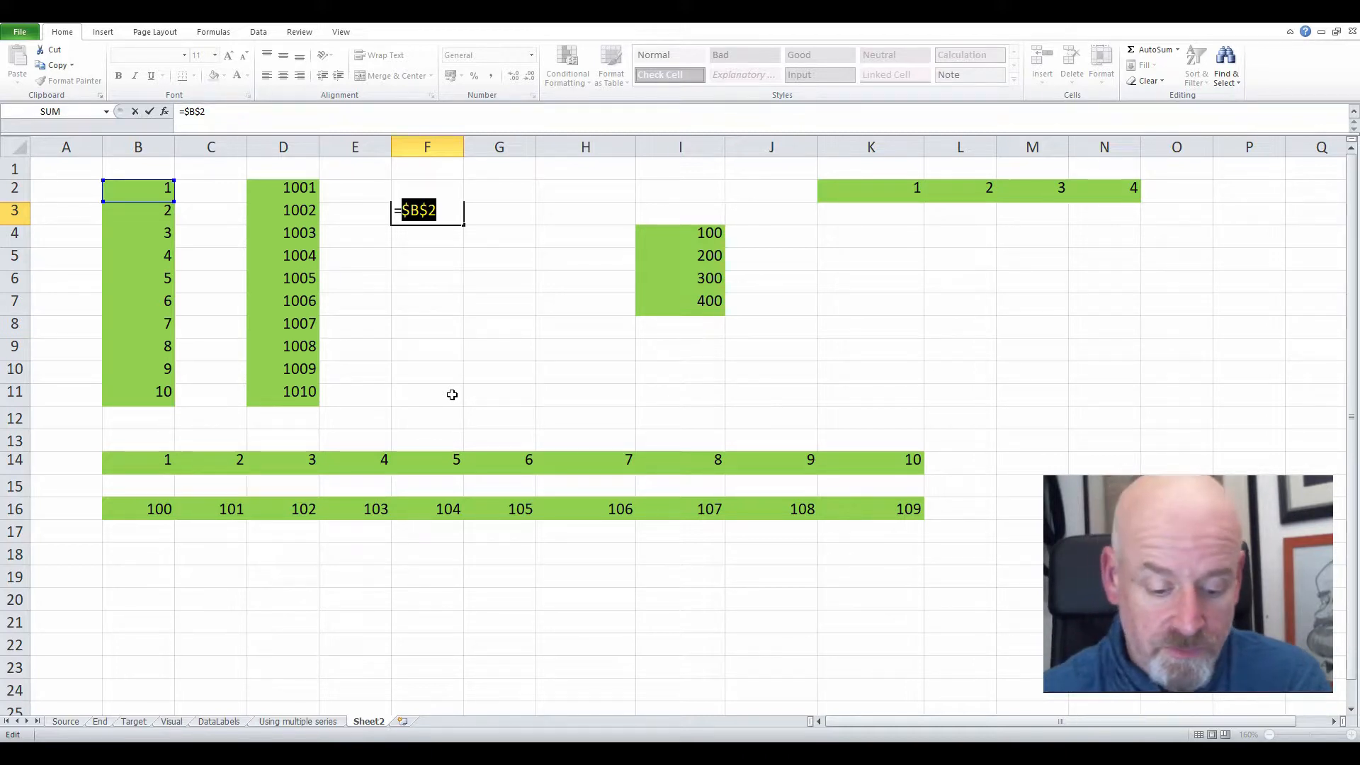
key(F4)
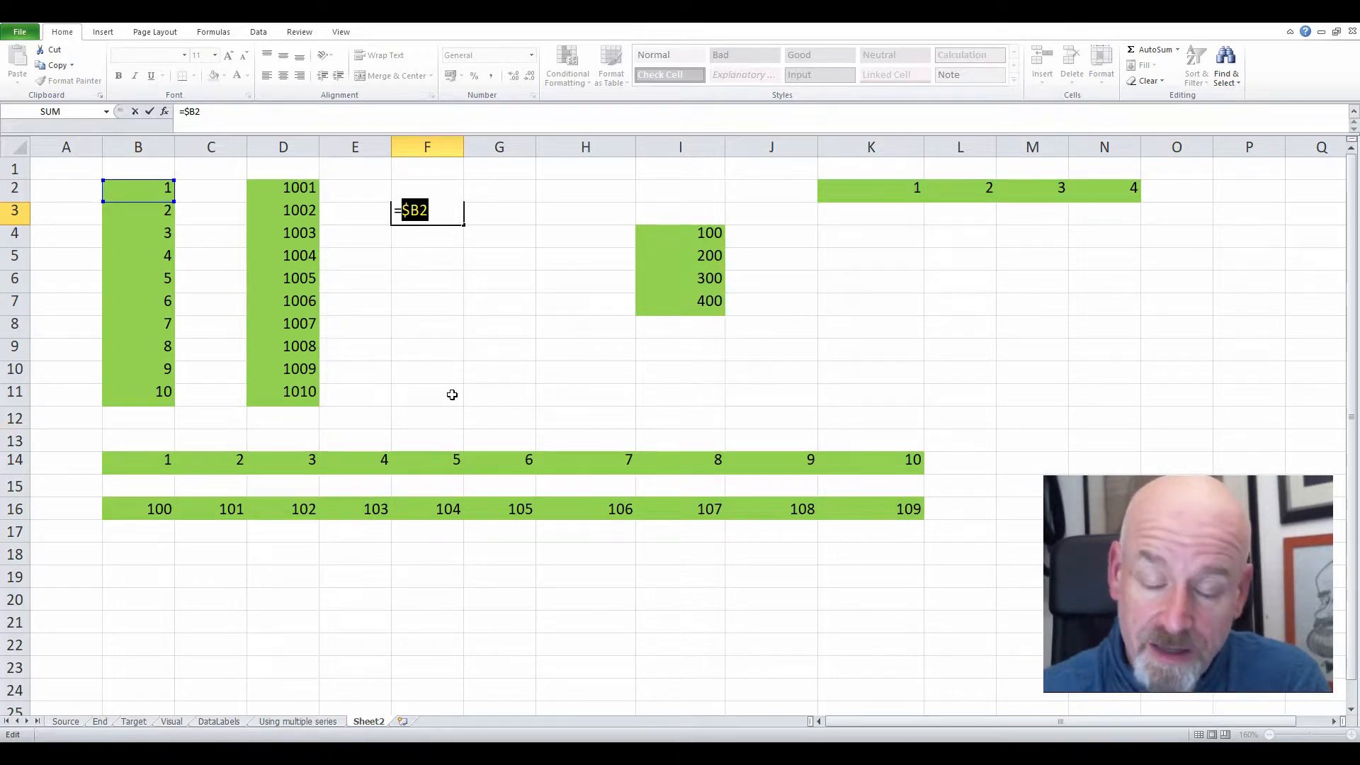
key(F4)
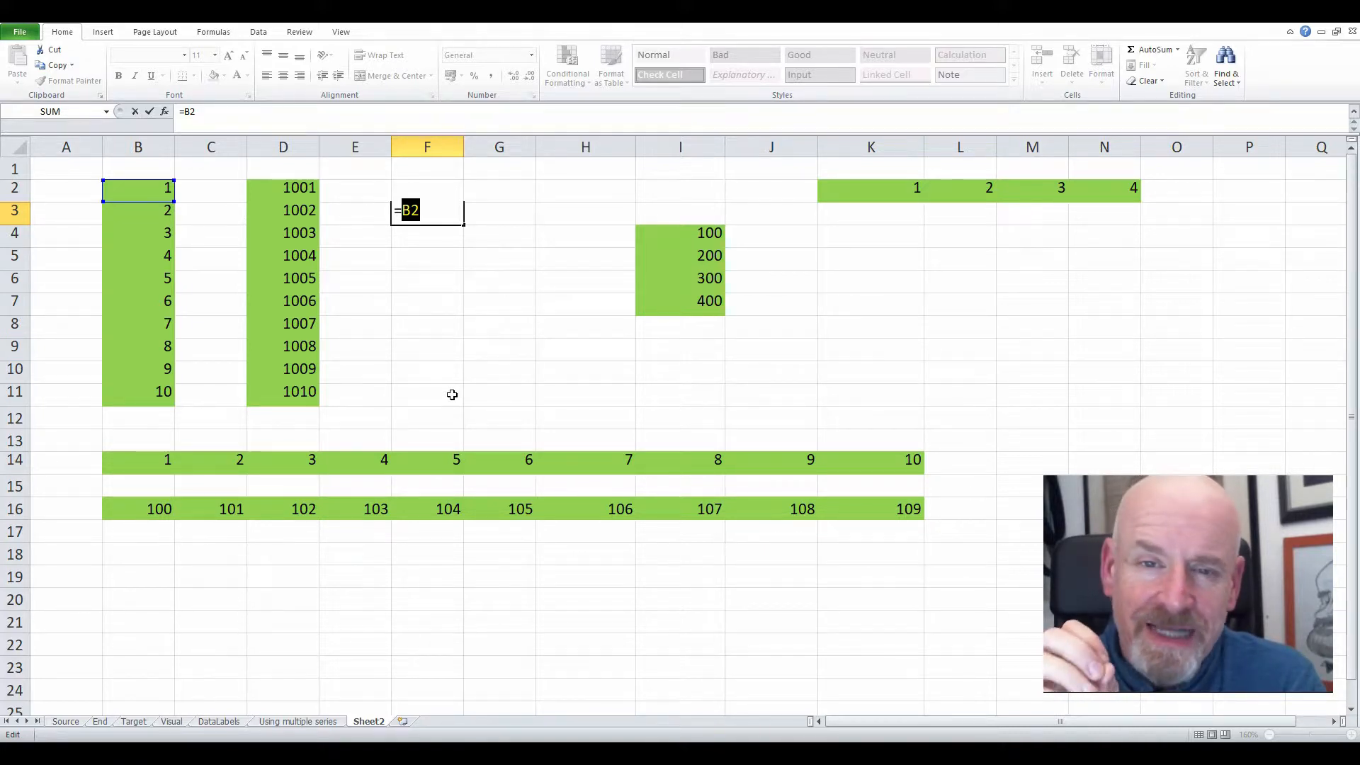
key(F4)
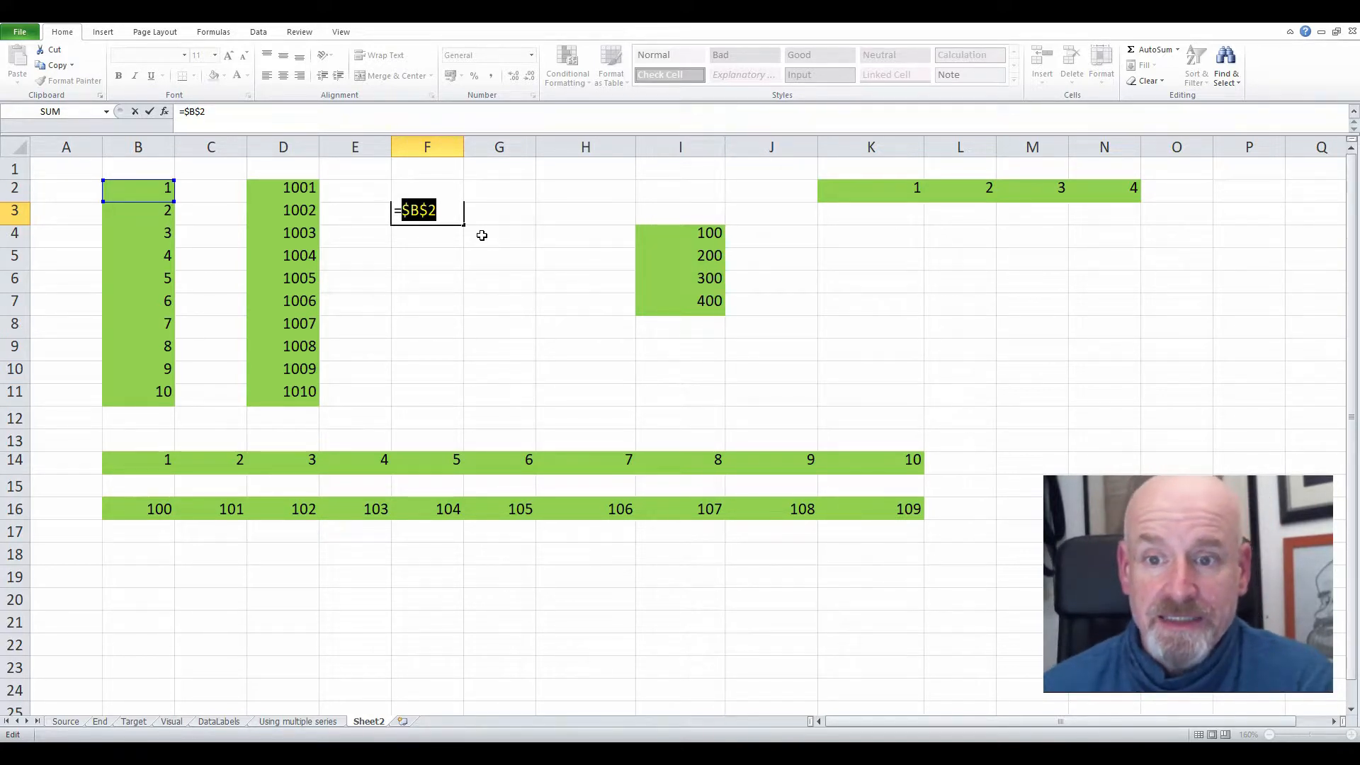
- Highlight the column and row parts of the $B$2 reference in F3 and commit the formula
click(449, 216)
drag(401, 210, 409, 211)
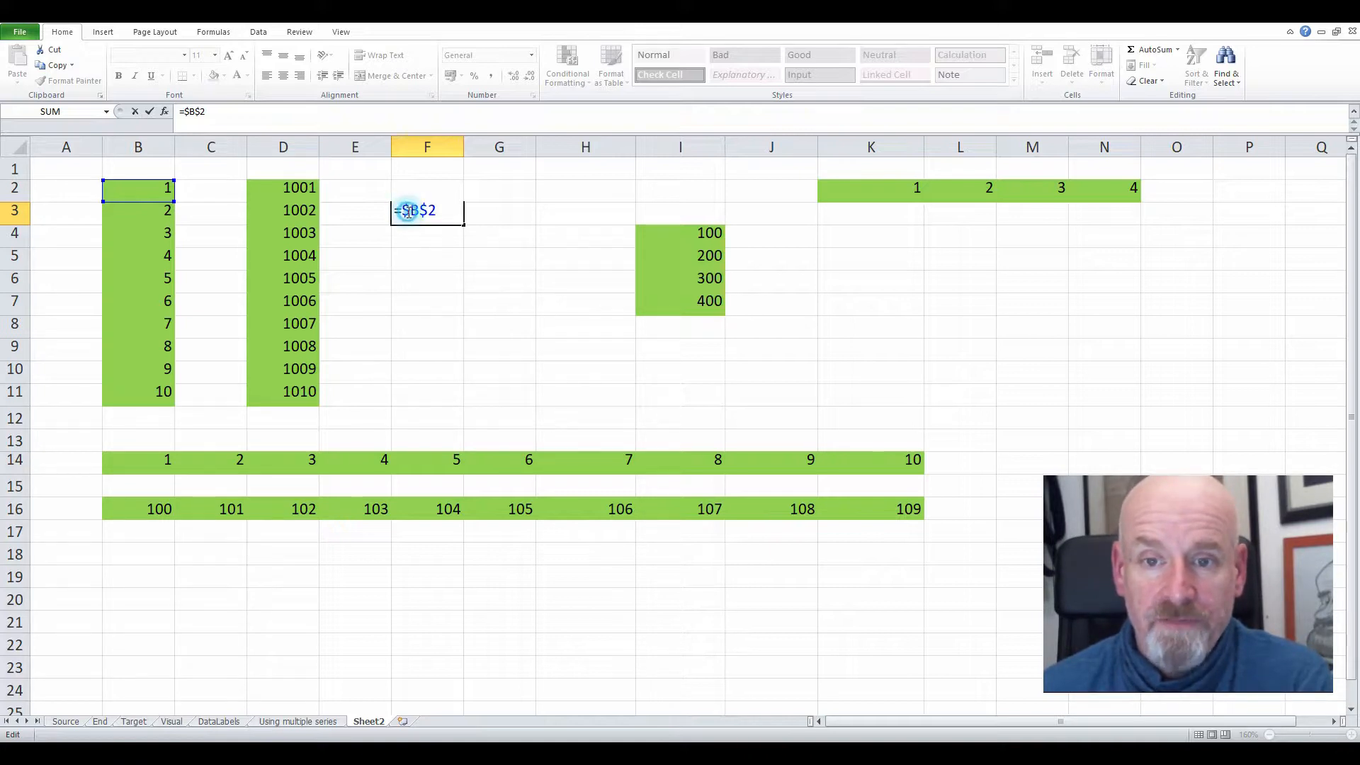
drag(410, 210, 437, 210)
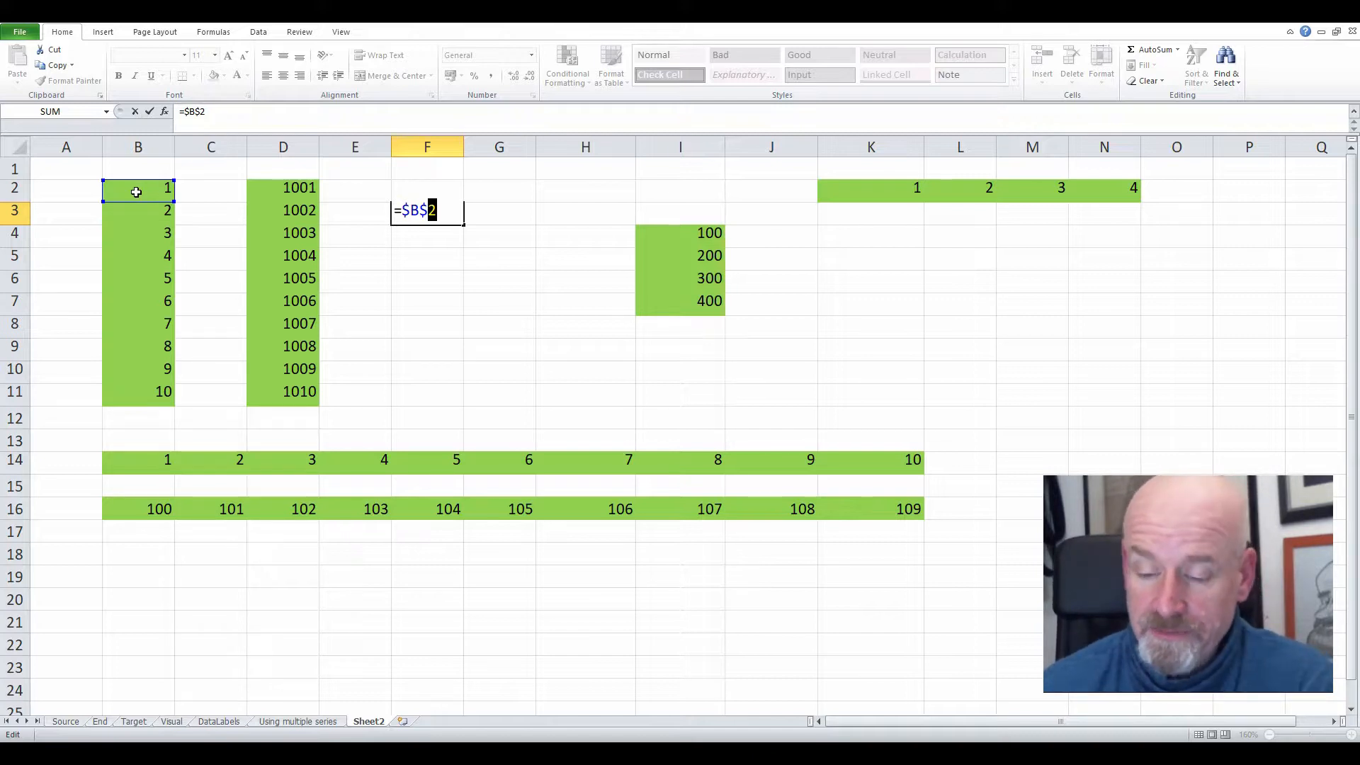
key(ctrl+Return)
- Copy the absolute formula from F3 and paste it into G7 and F10
click(422, 217)
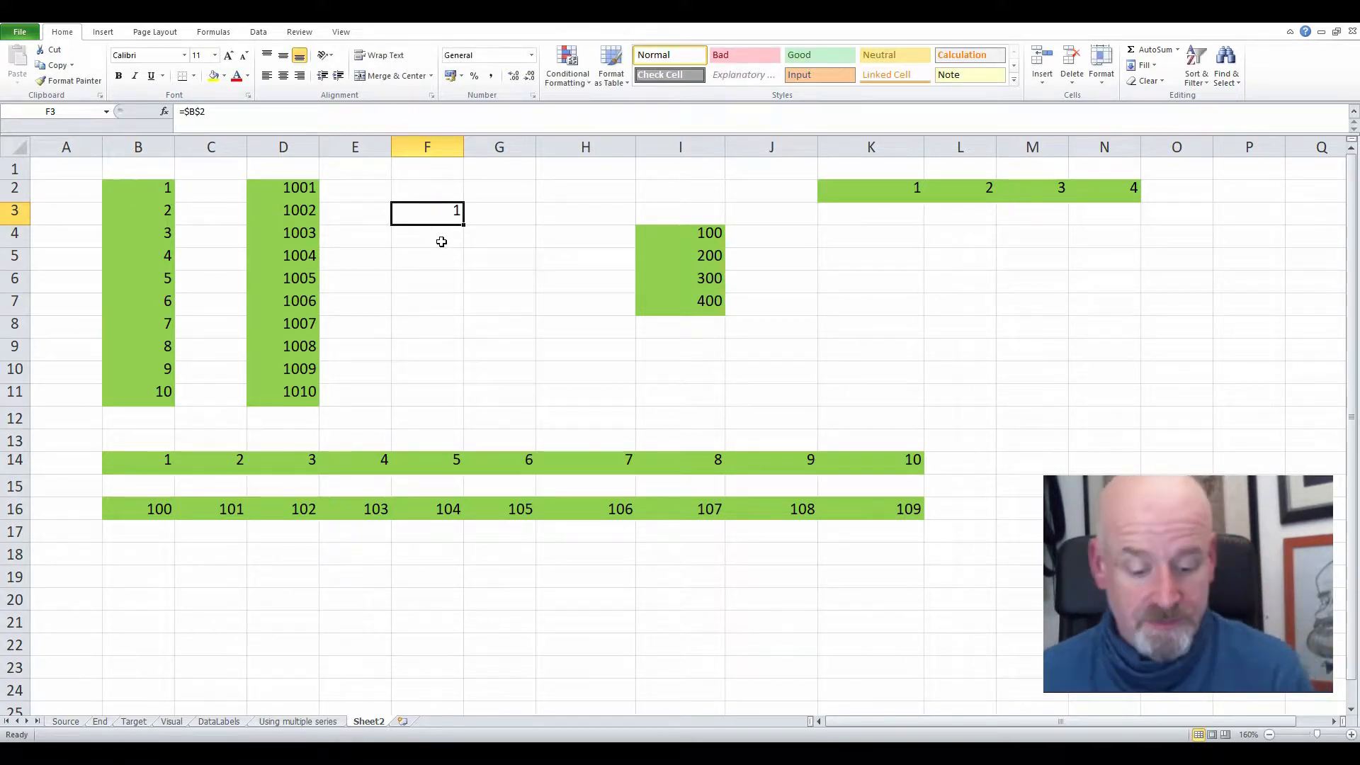
key(ctrl+c)
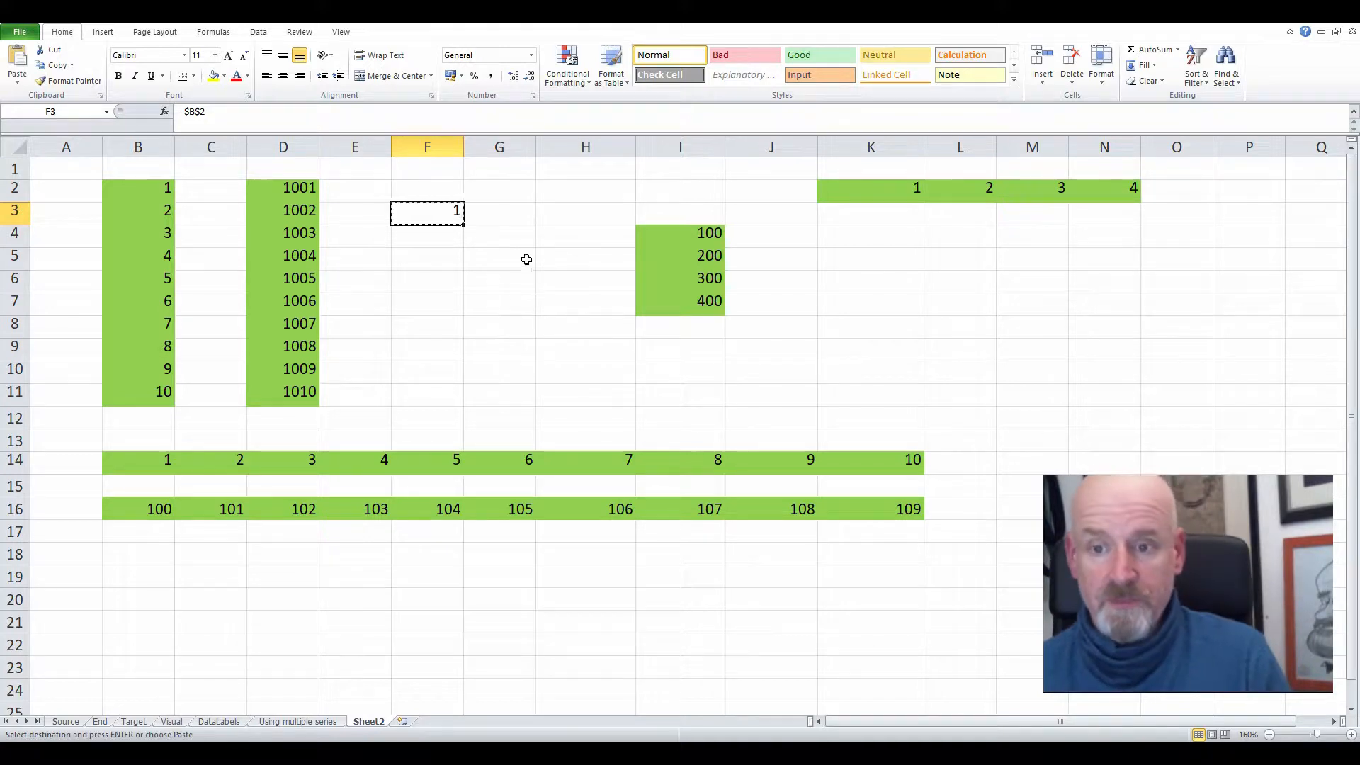
click(514, 303)
key(ctrl+v)
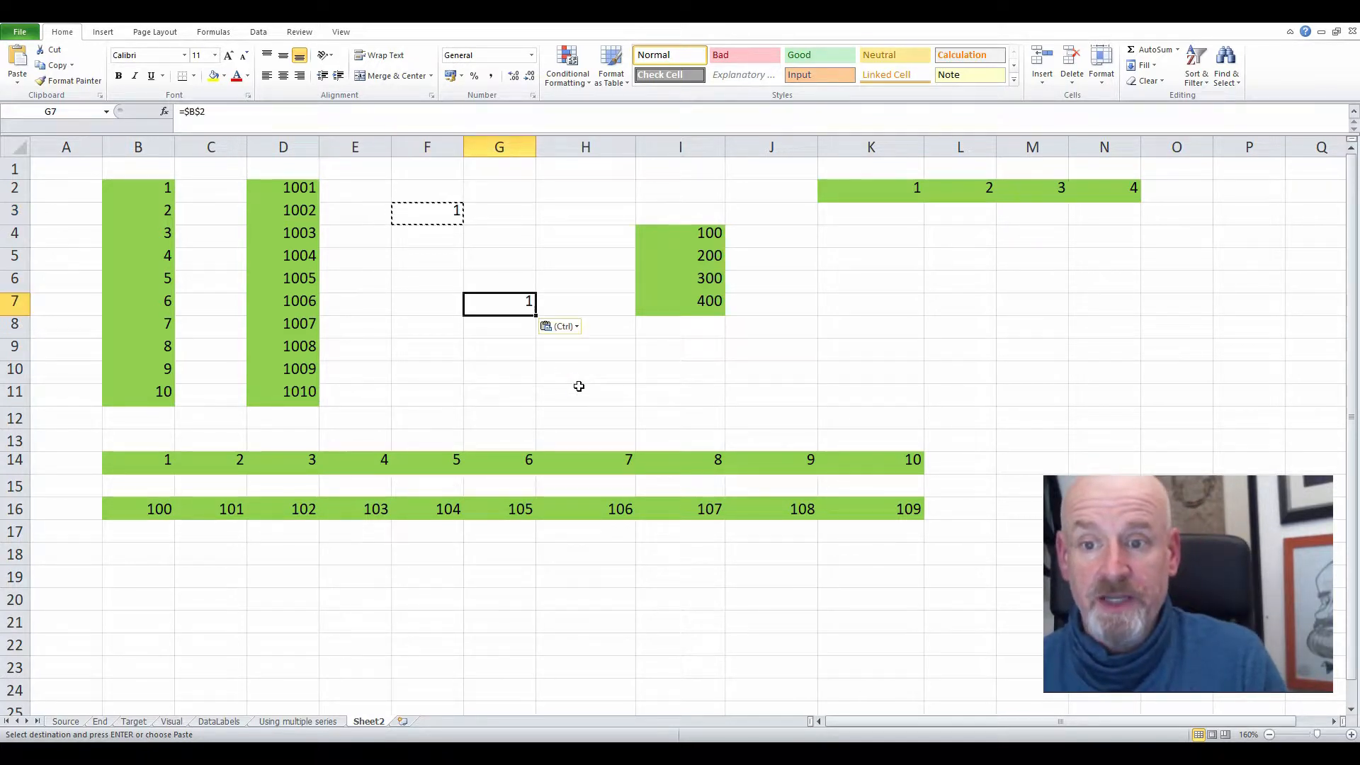
click(408, 380)
key(ctrl+v)
click(429, 388)
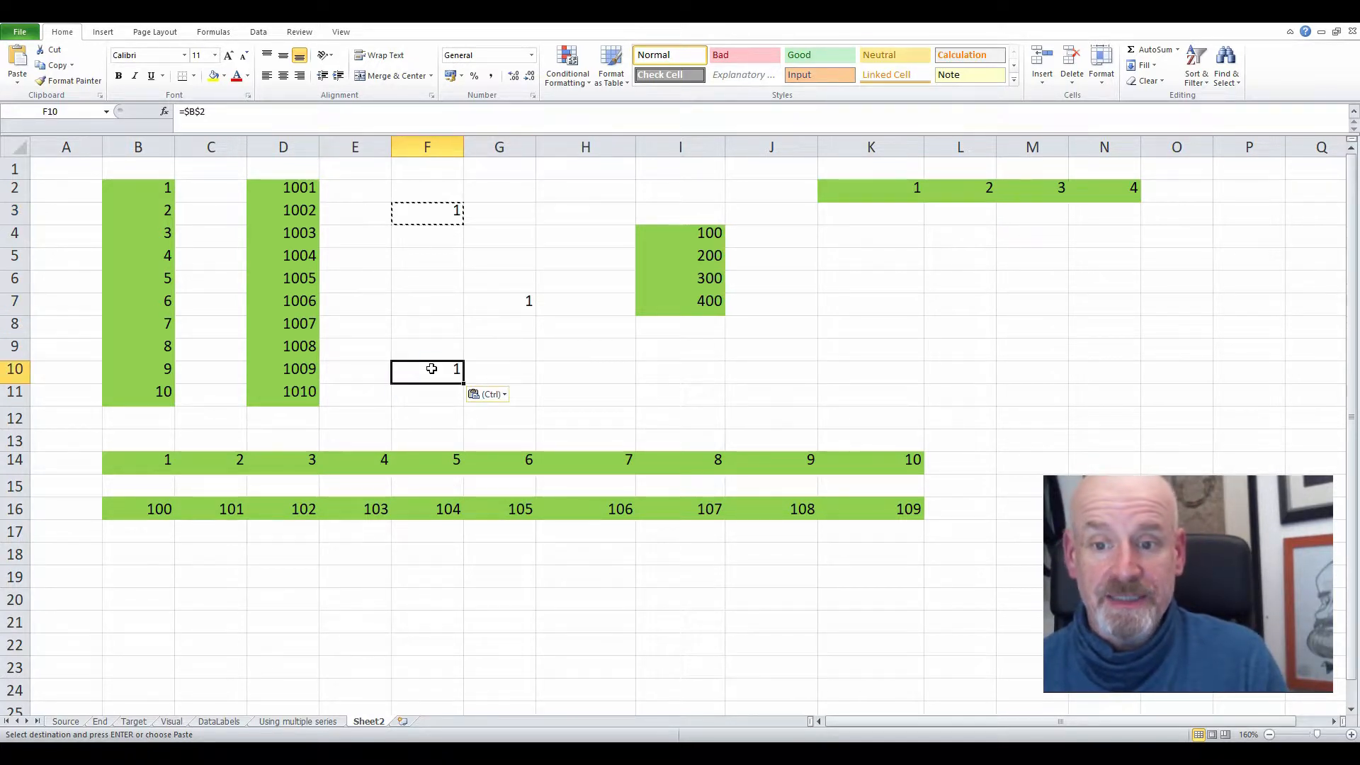
- Inspect which cell the pasted formulas in F10 and G7 refer to, leaving both unedited
text(=$B$2)
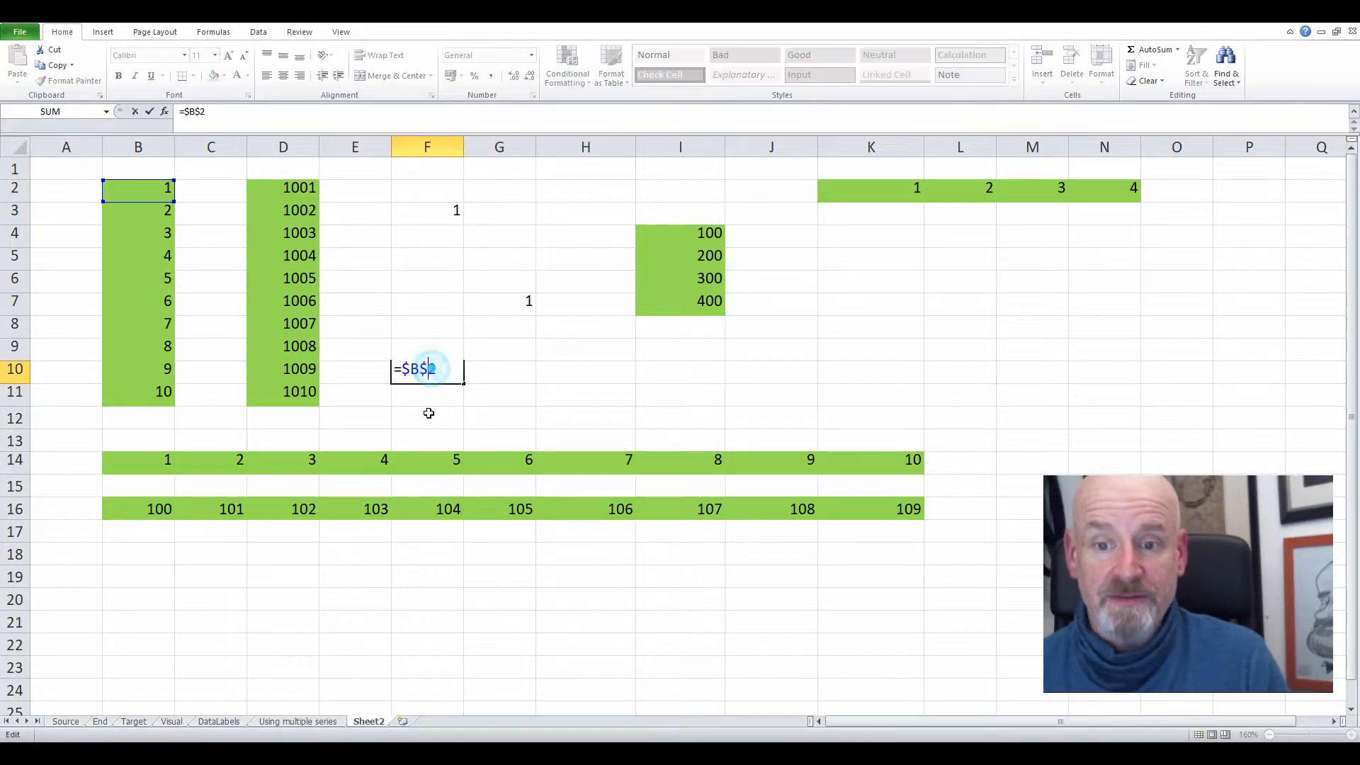
click(518, 304)
double_click(516, 302)
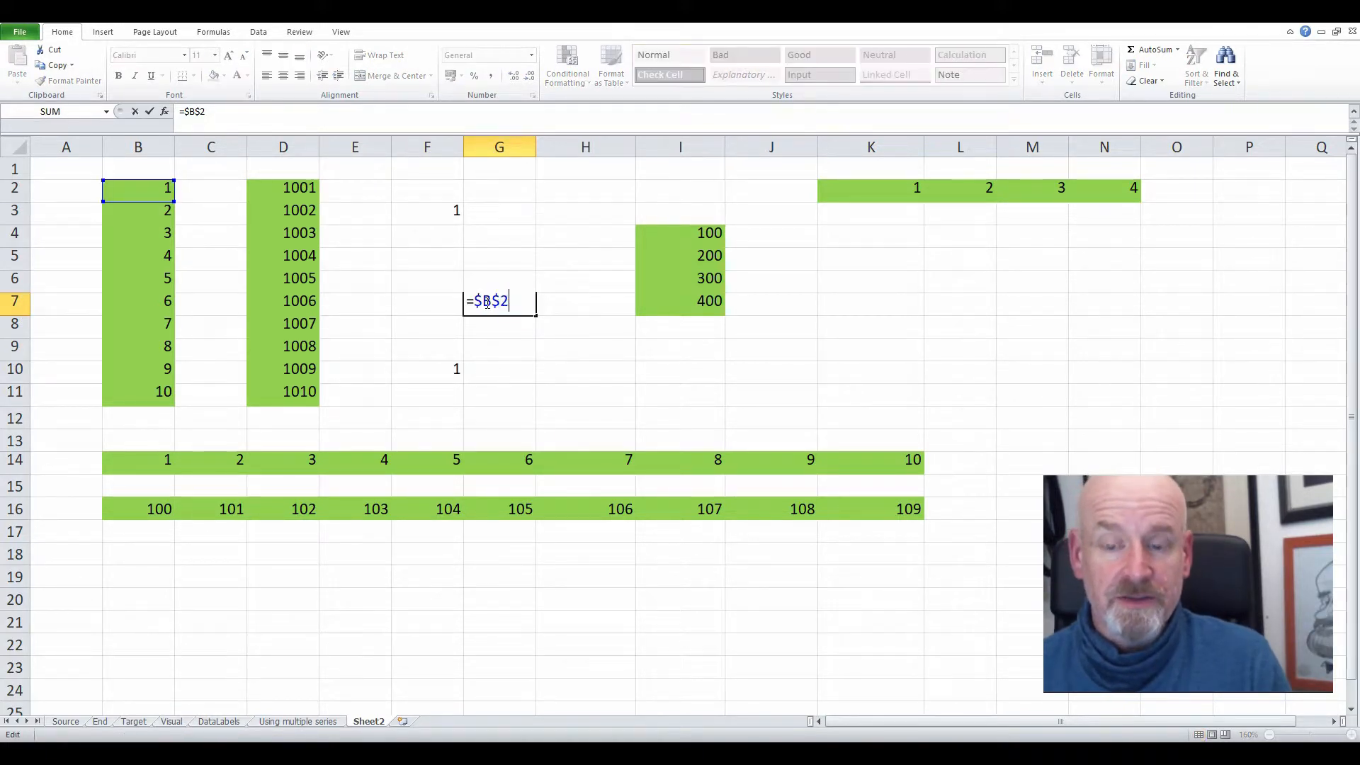
key(Escape)
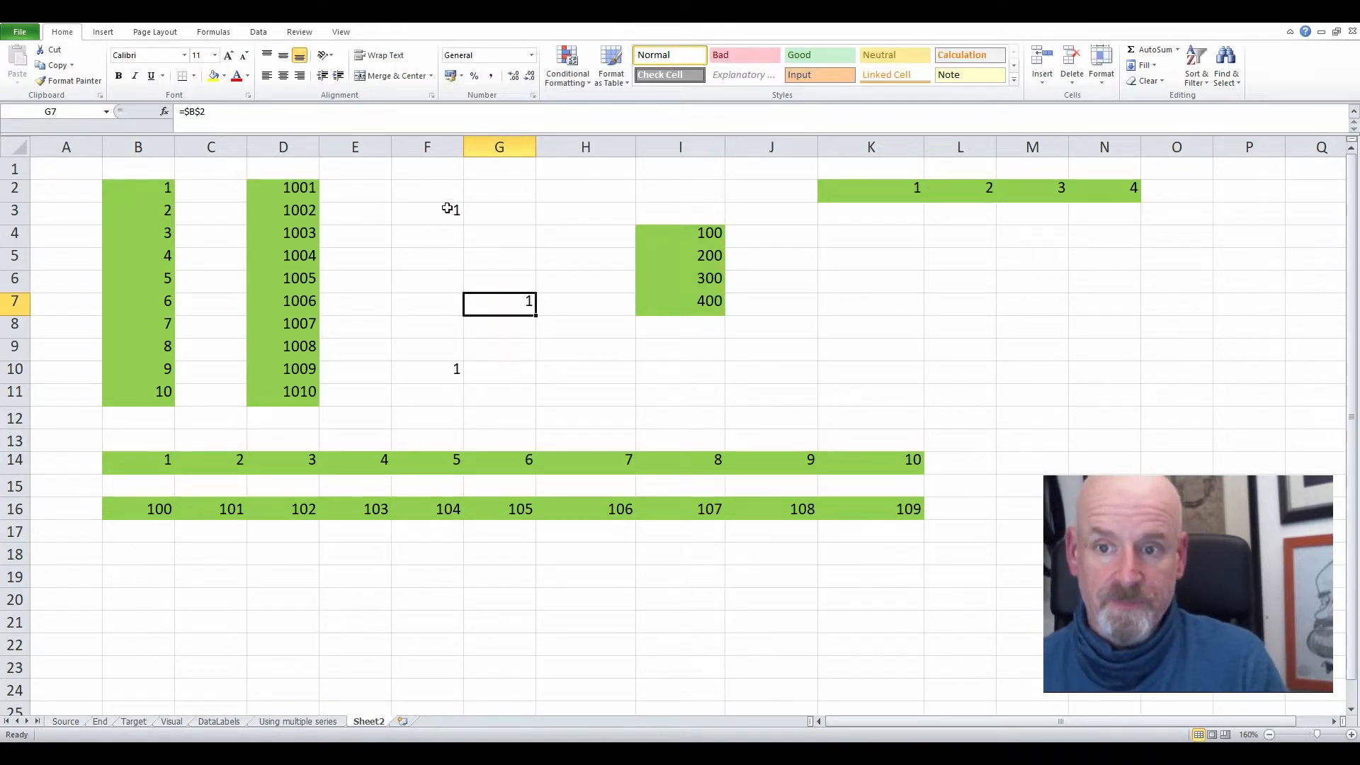
- Clear the formulas from the range F3:G10
drag(446, 208, 522, 370)
key(Delete)
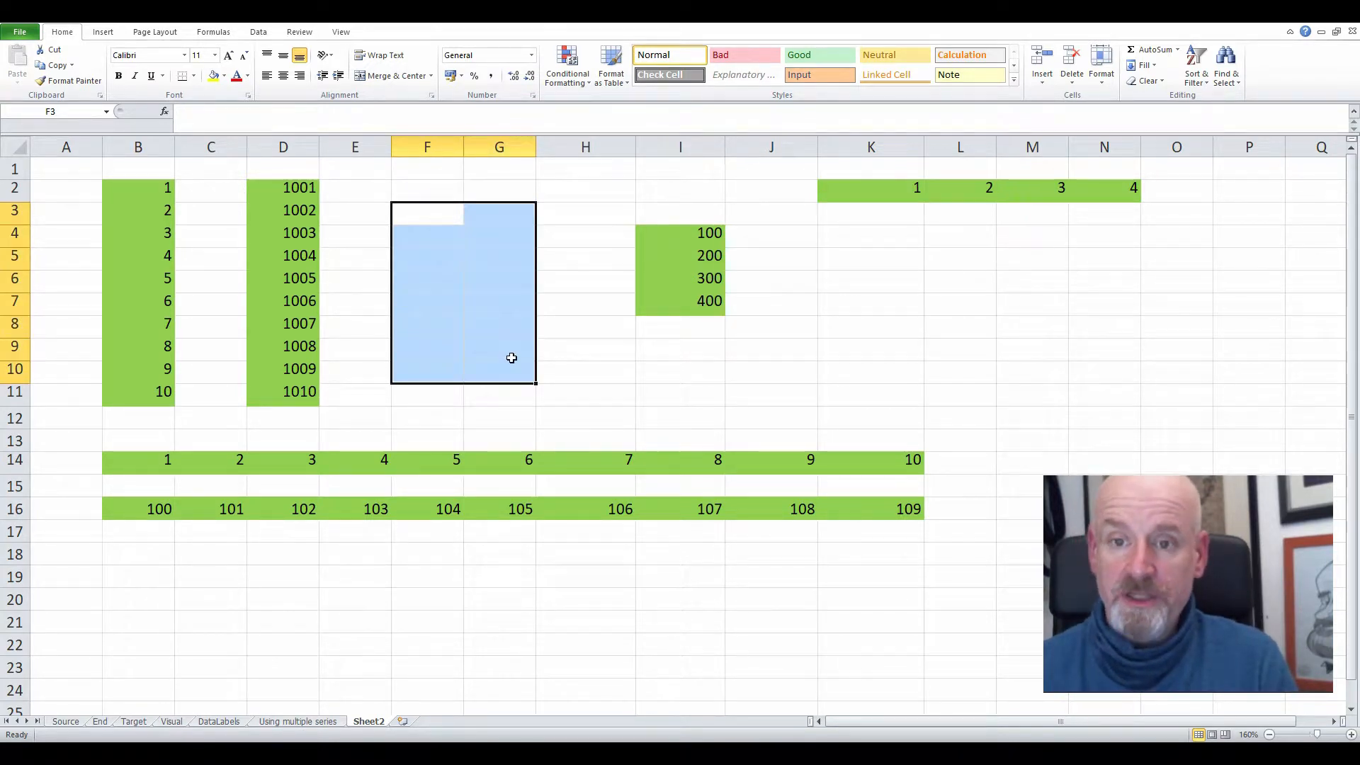
click(405, 194)
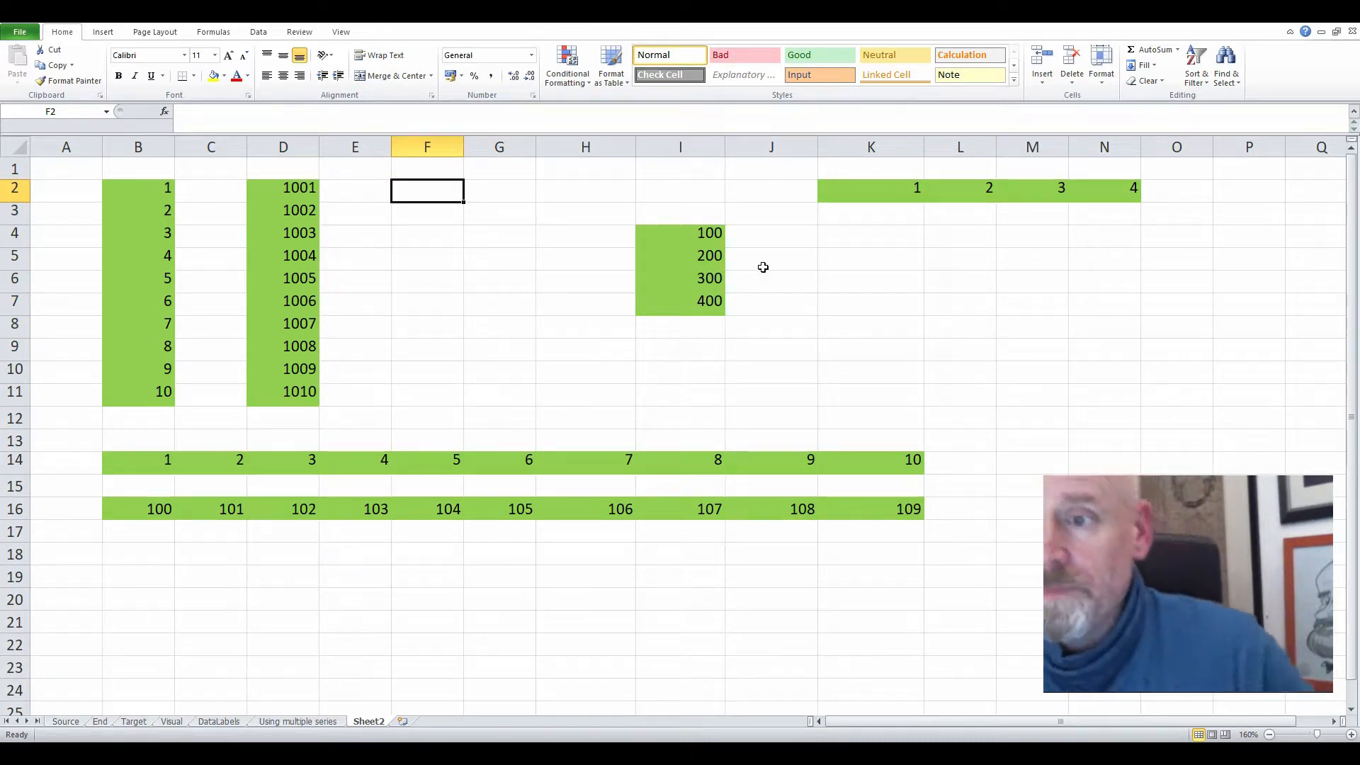
- Enter 101 in K4 as an example of adding the K2 header and the I4 value
click(835, 239)
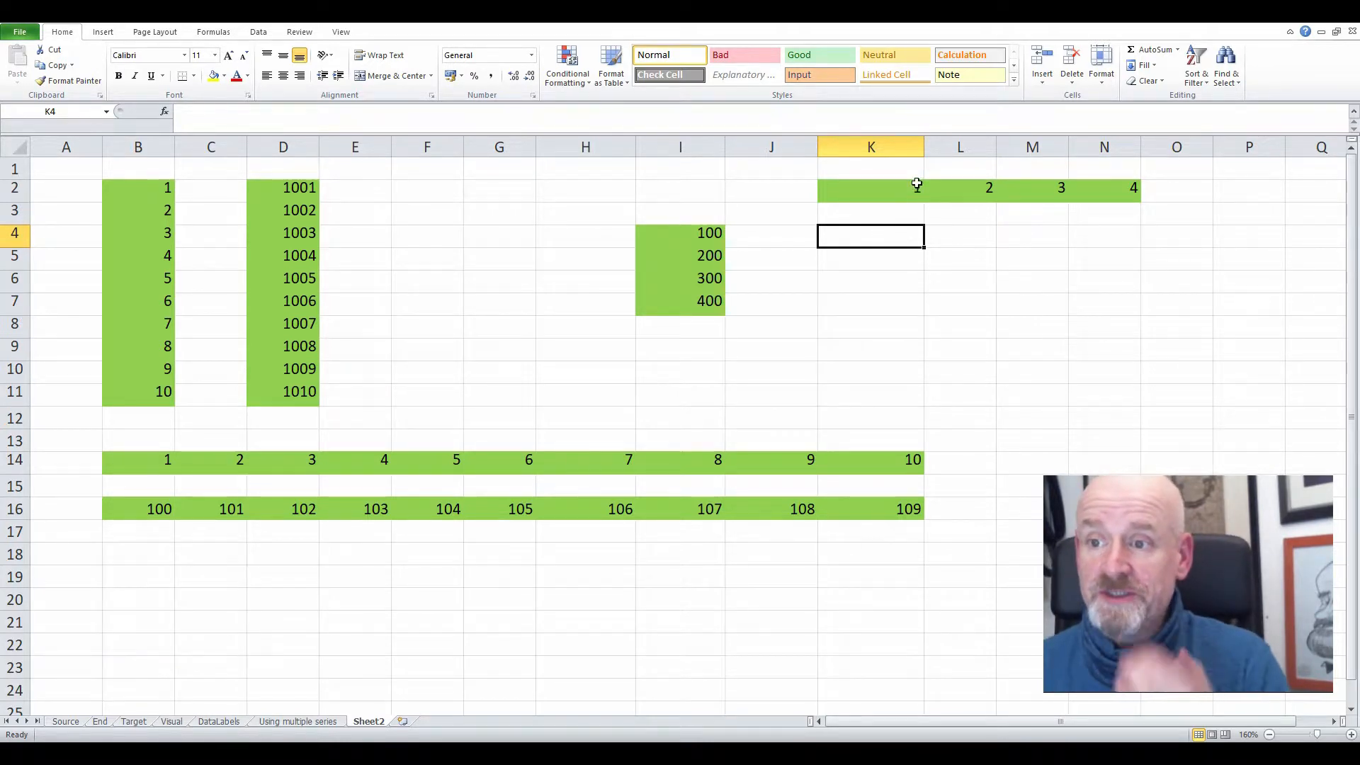
click(876, 192)
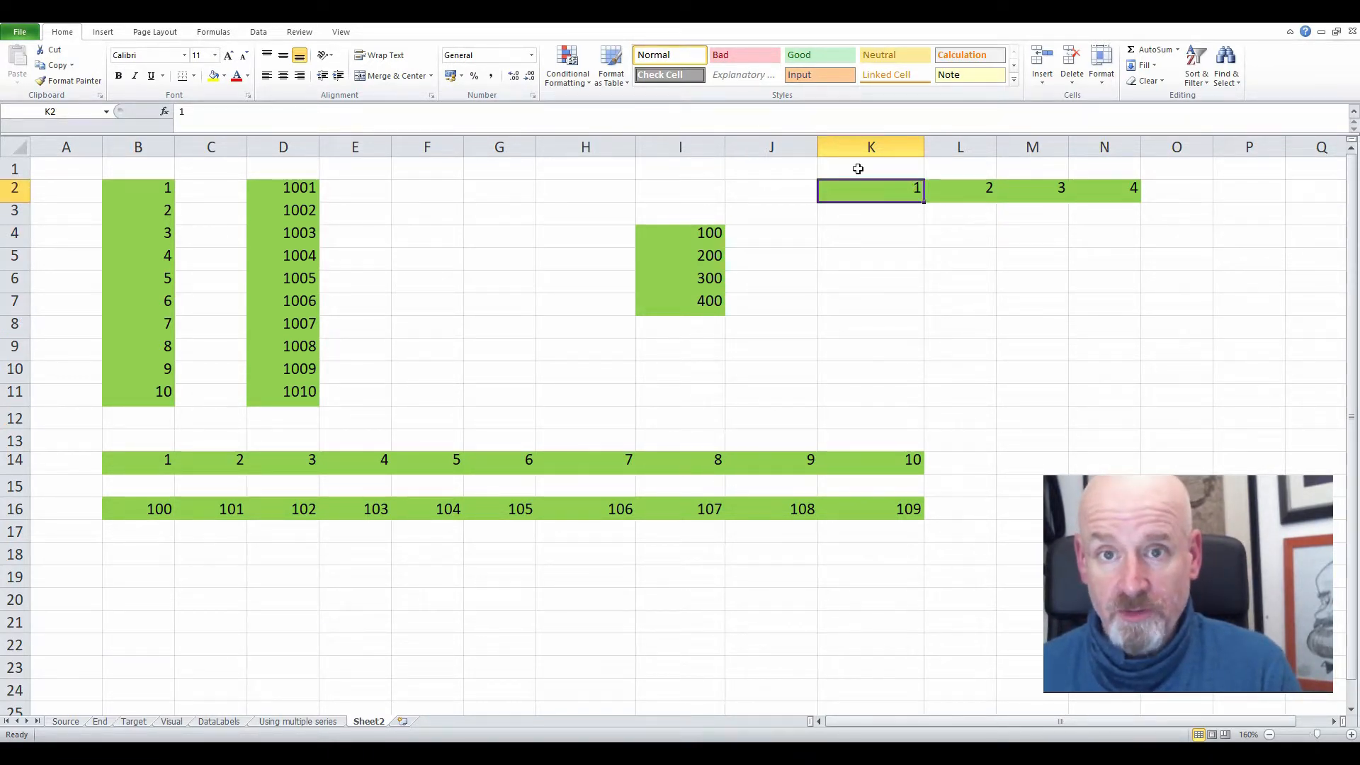
click(857, 241)
text(10)
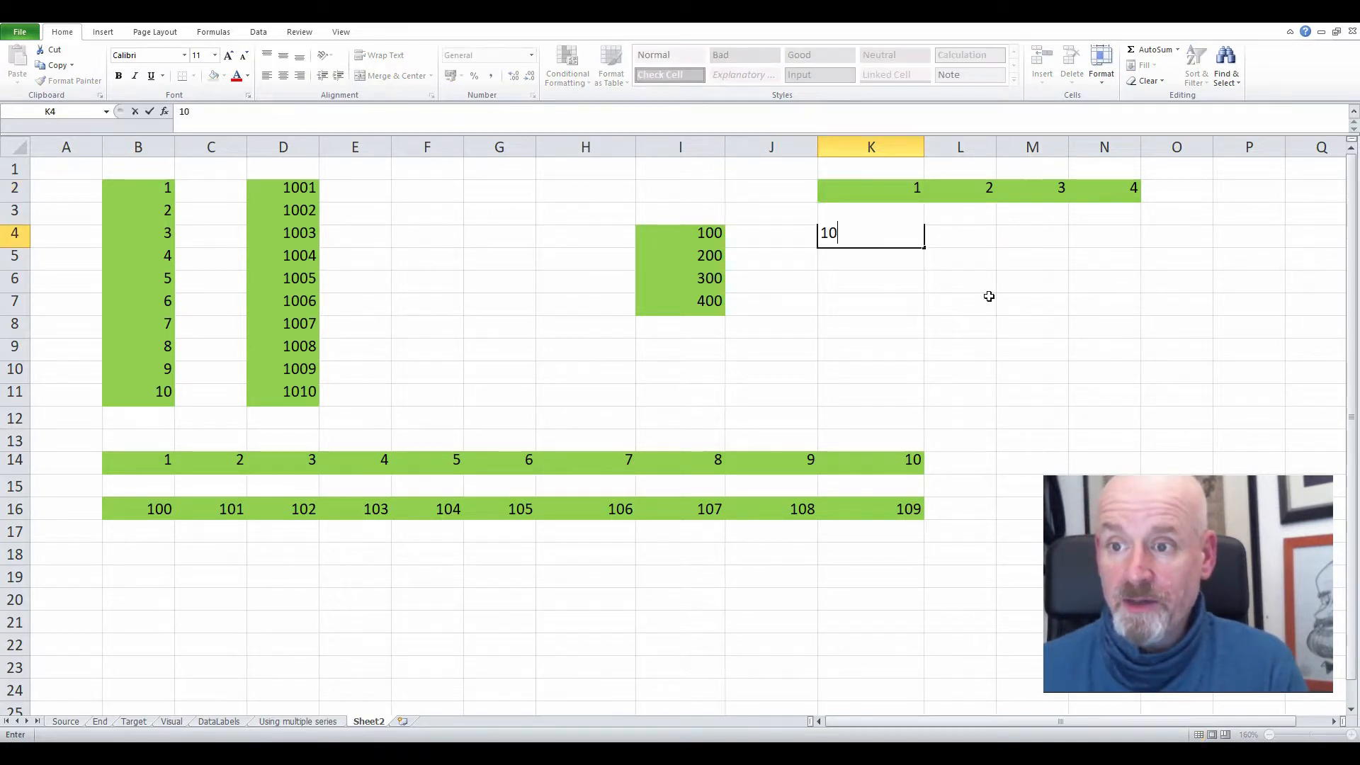
text(1)
key(Return)
click(895, 190)
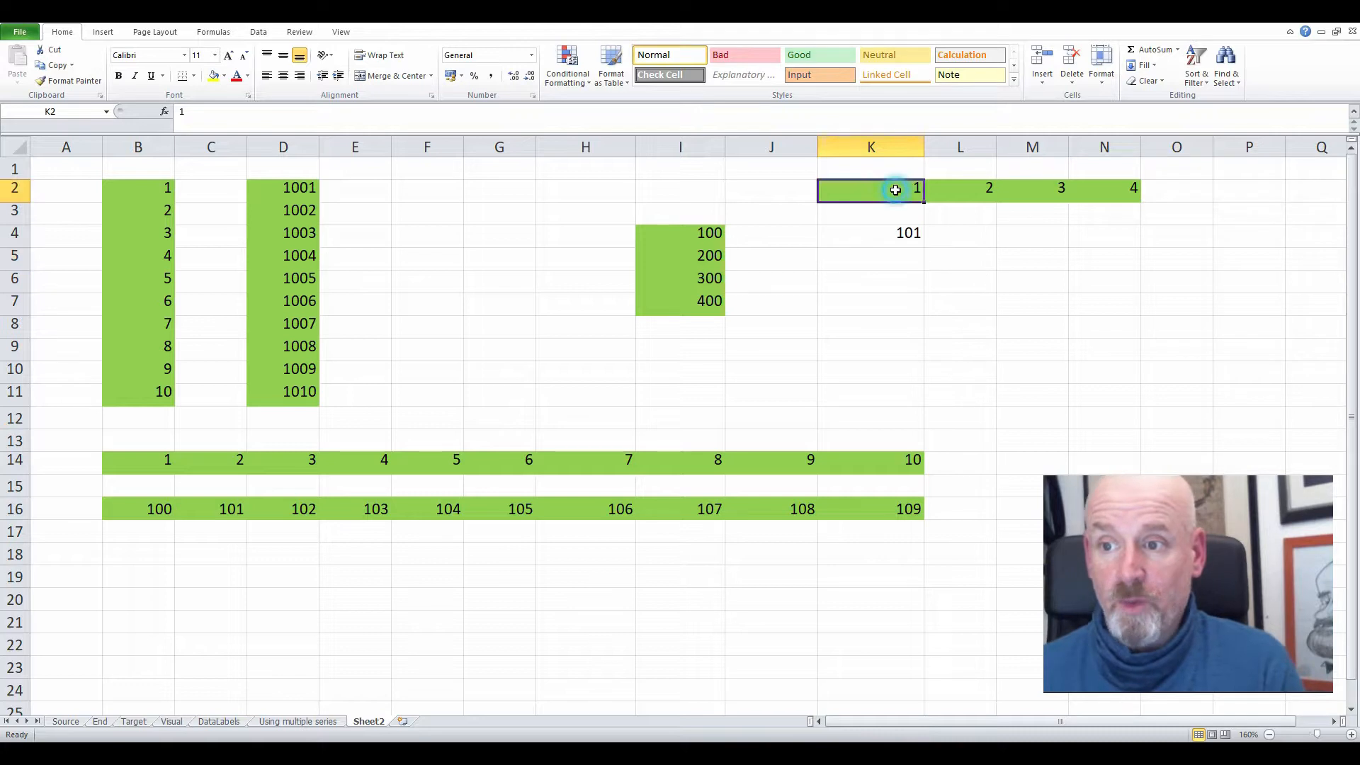
click(701, 235)
- Enter 303 in M6 as an example sum for column M and row 6, and clear that cell
click(1032, 281)
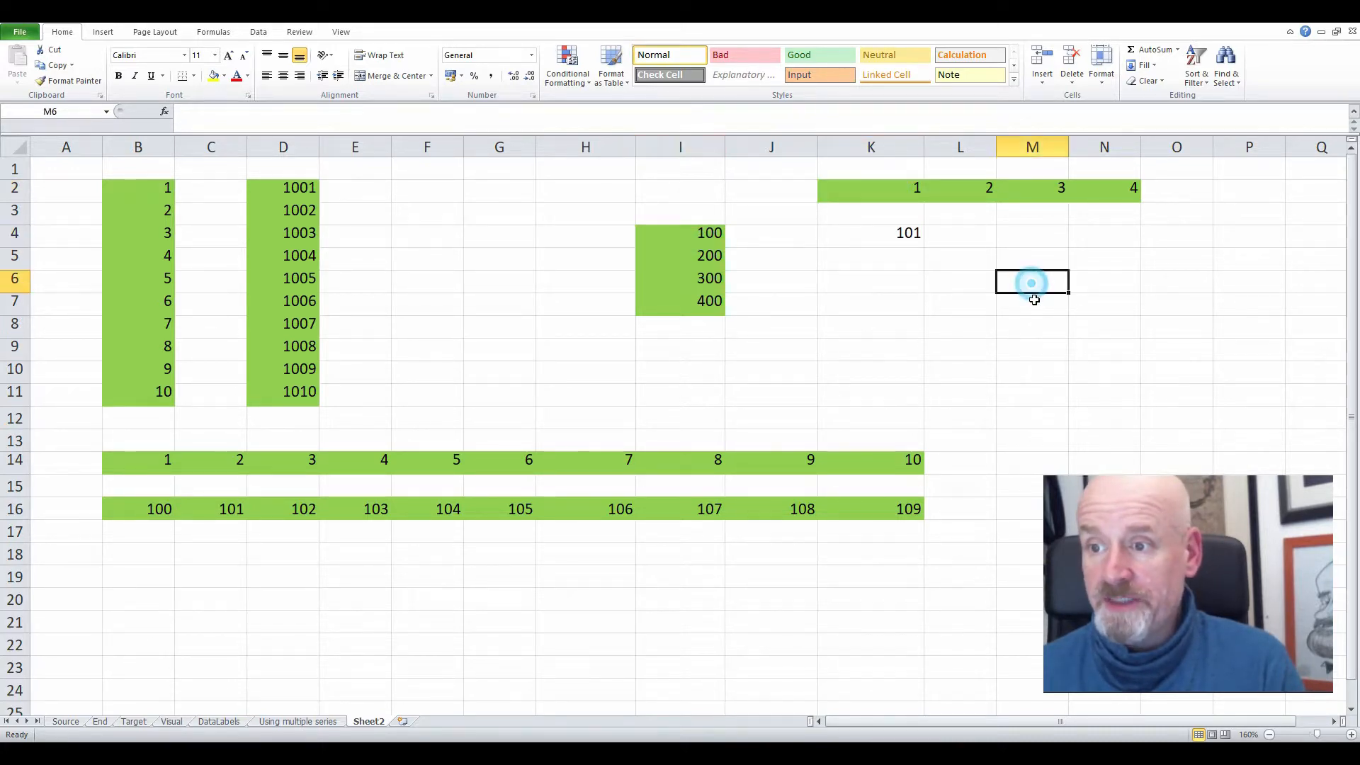
click(1056, 187)
click(1047, 282)
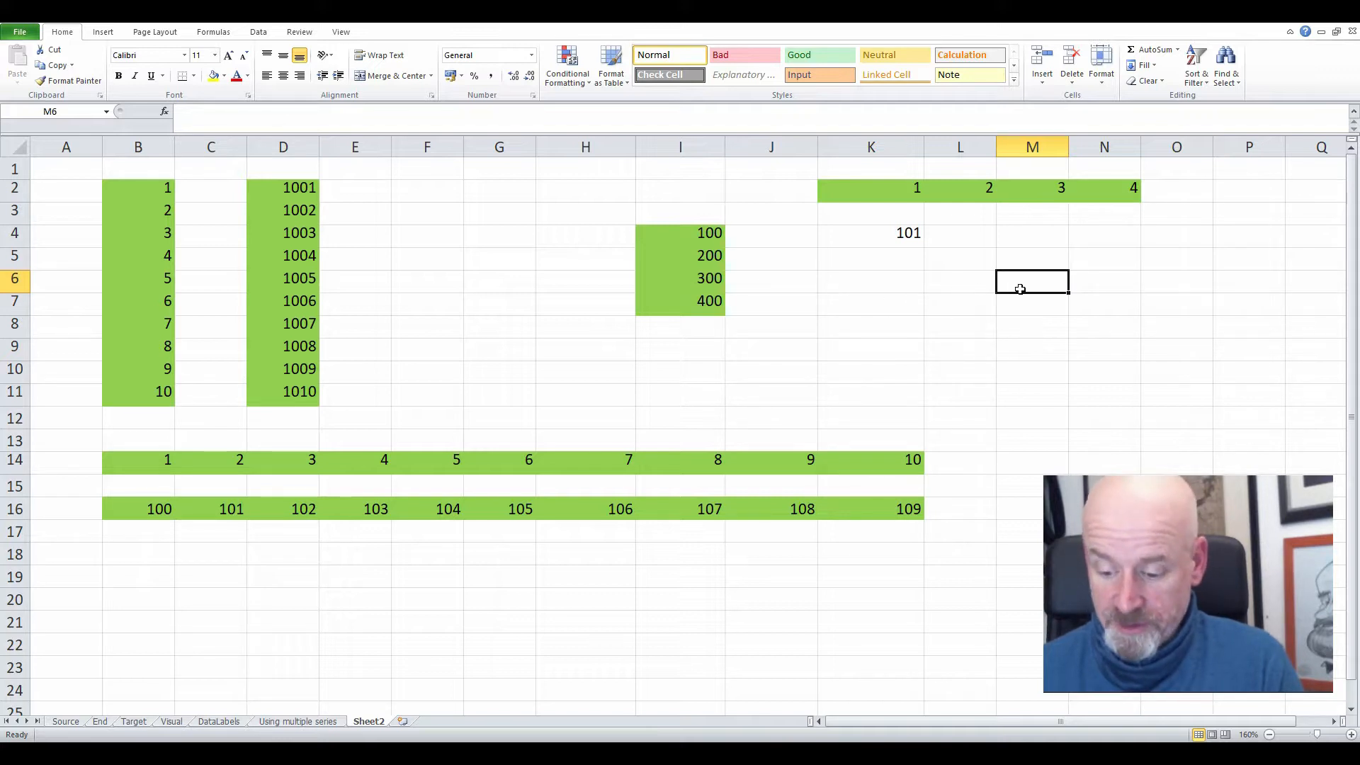
text(303)
key(Return)
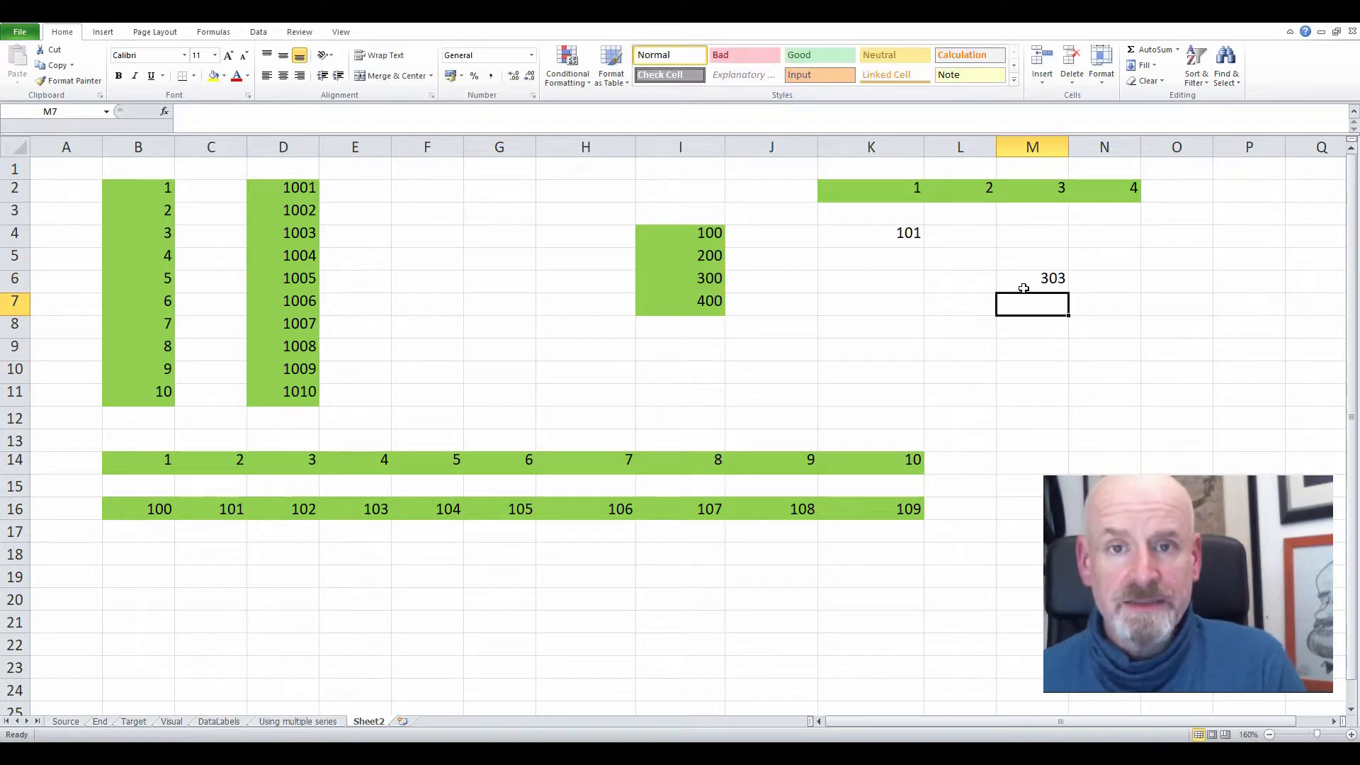
click(1024, 285)
key(Delete)
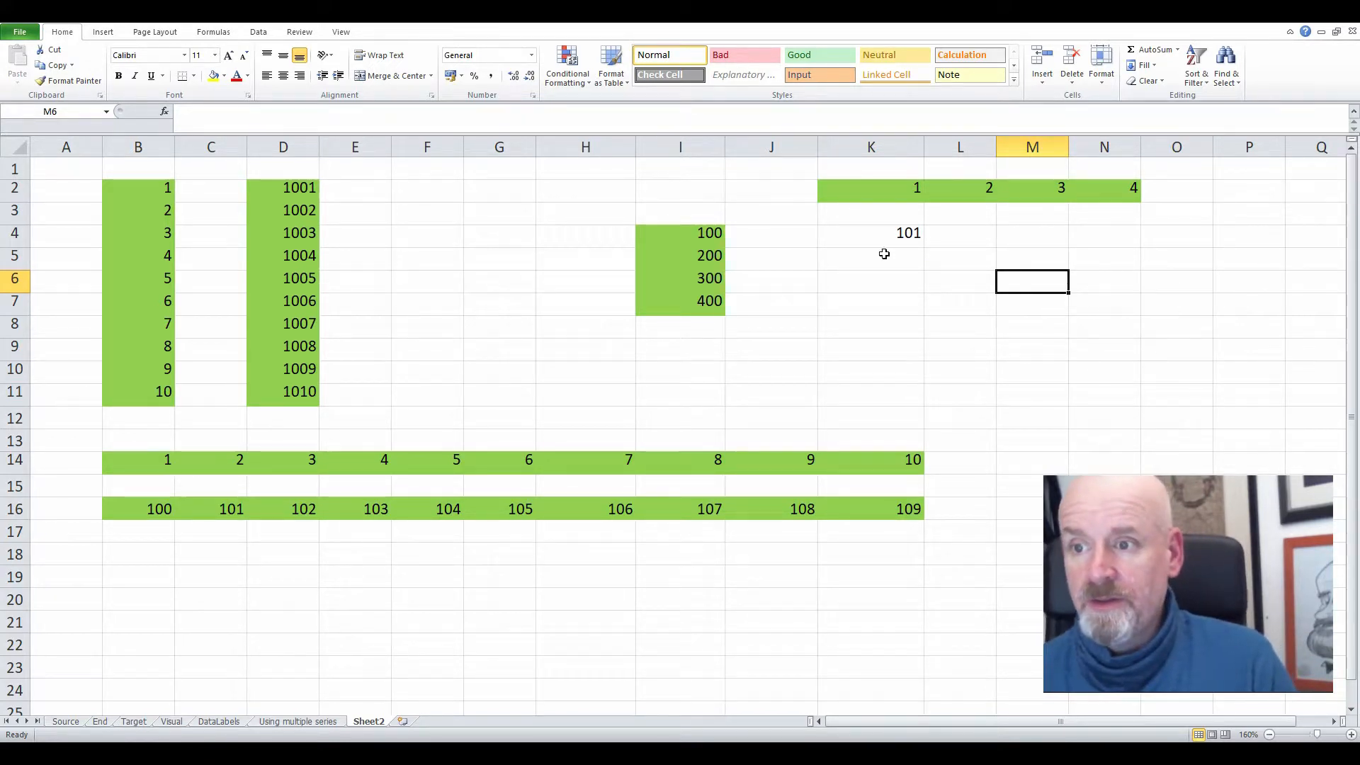
- Replace the content of K4 with the formula =K2+I4
click(881, 234)
text(=)
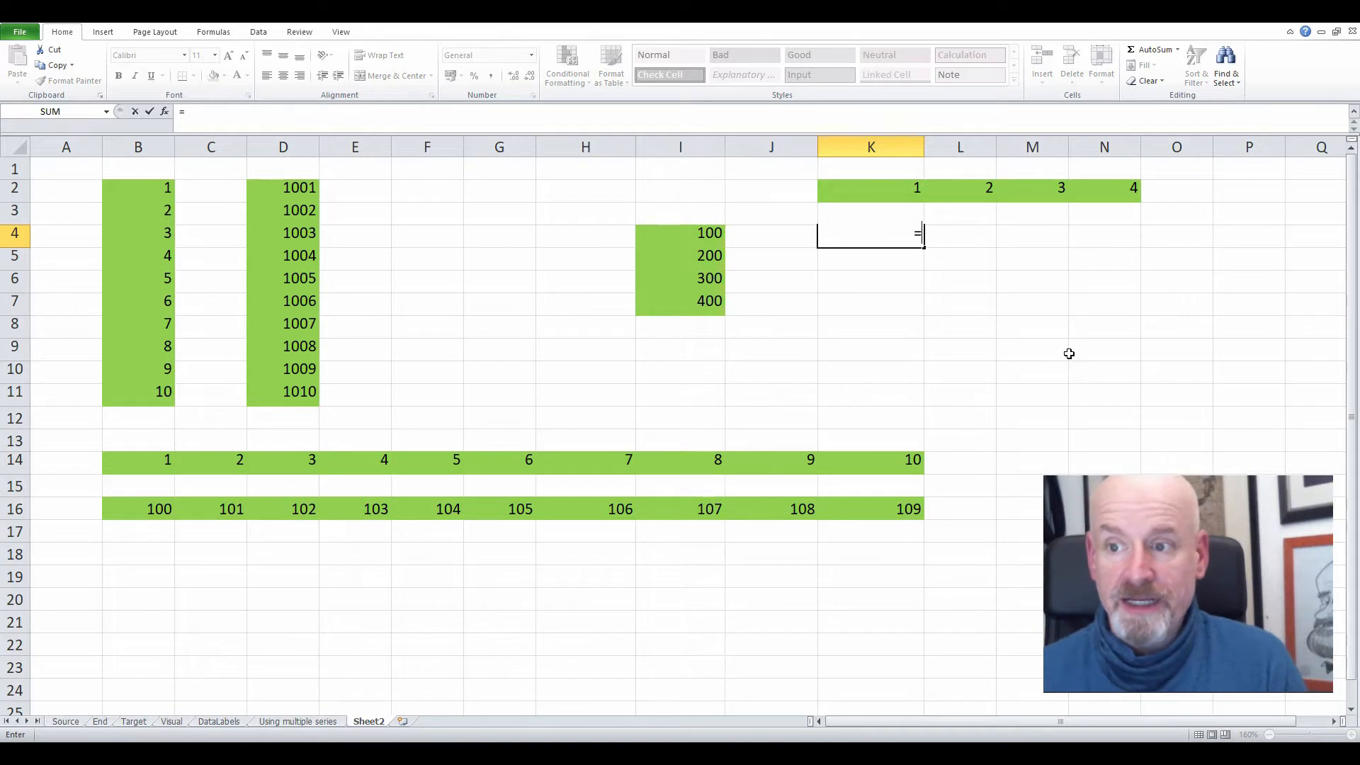
click(902, 190)
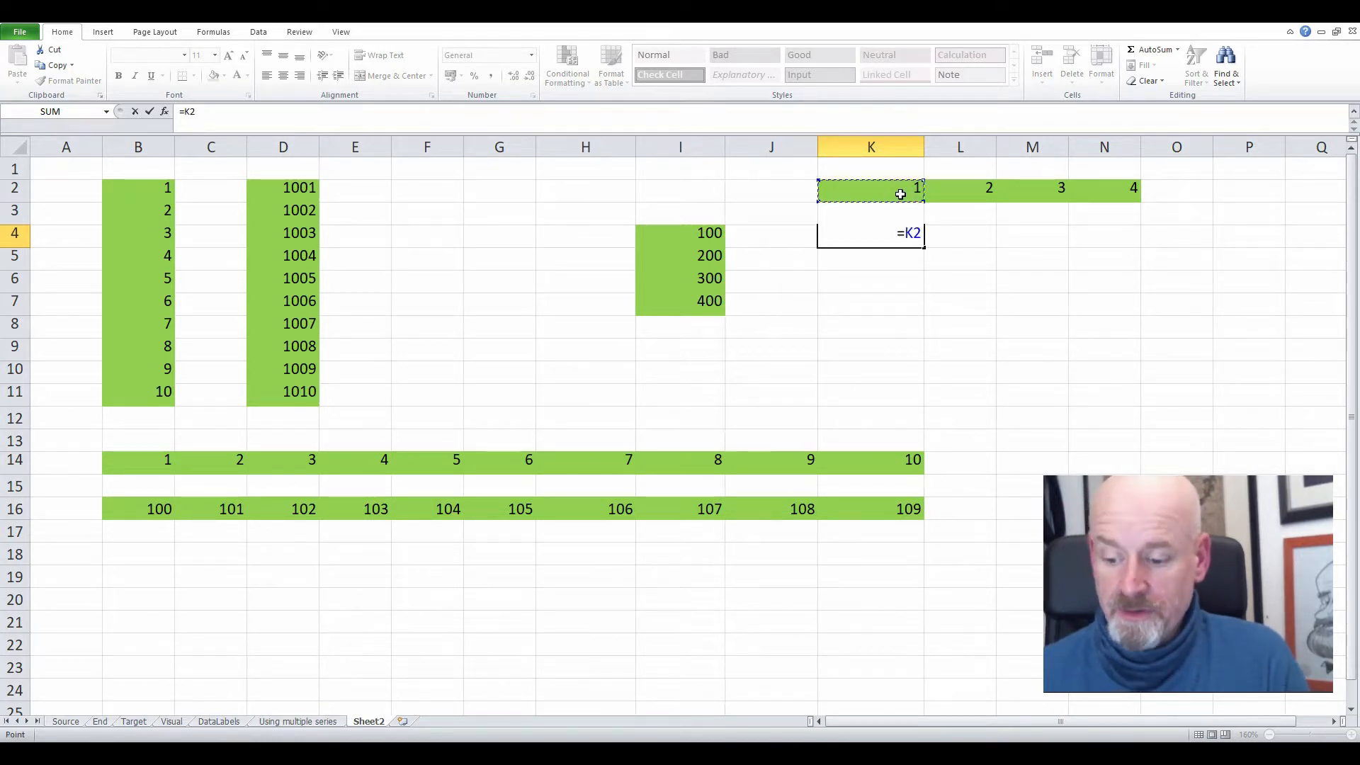
text(+)
click(688, 231)
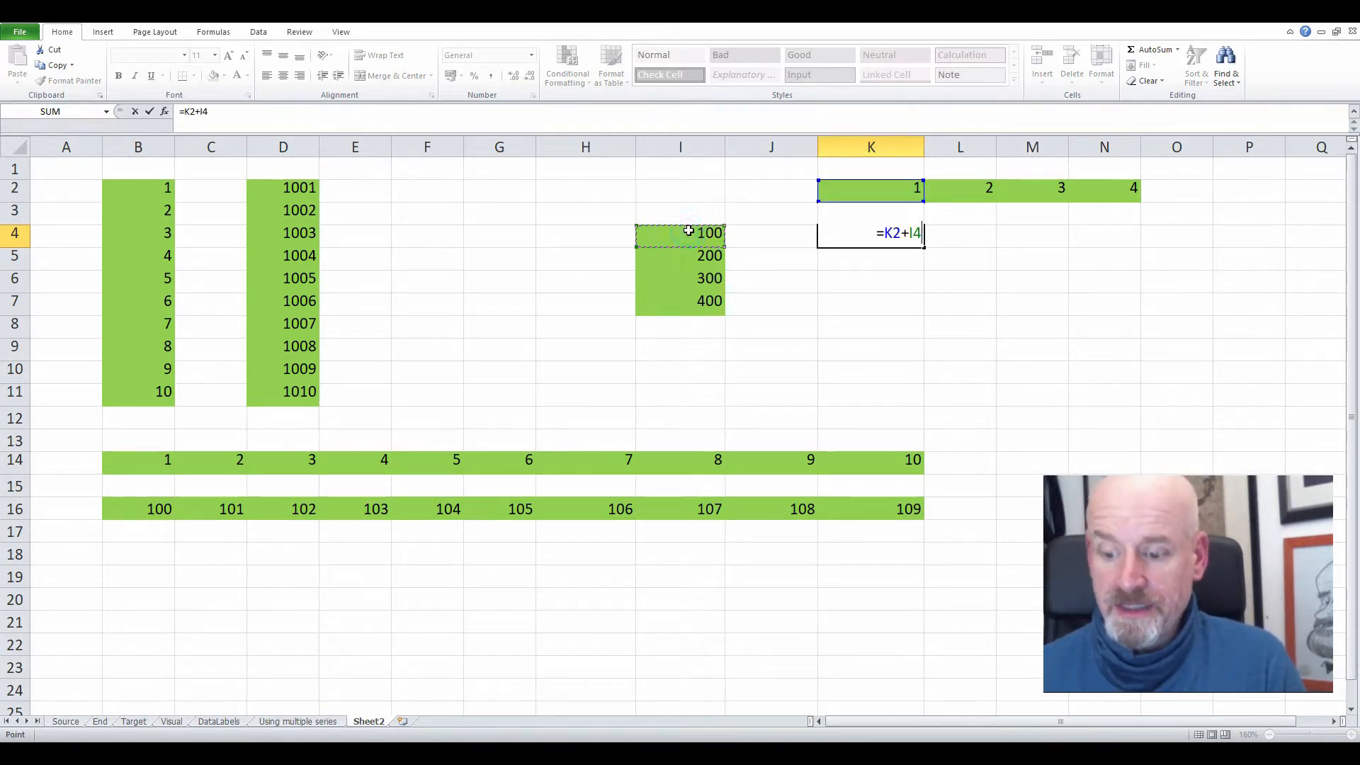
key(Return)
- Copy the K4 formula to L6 and M7, and compare the reference in L6 with the original in K4
click(905, 234)
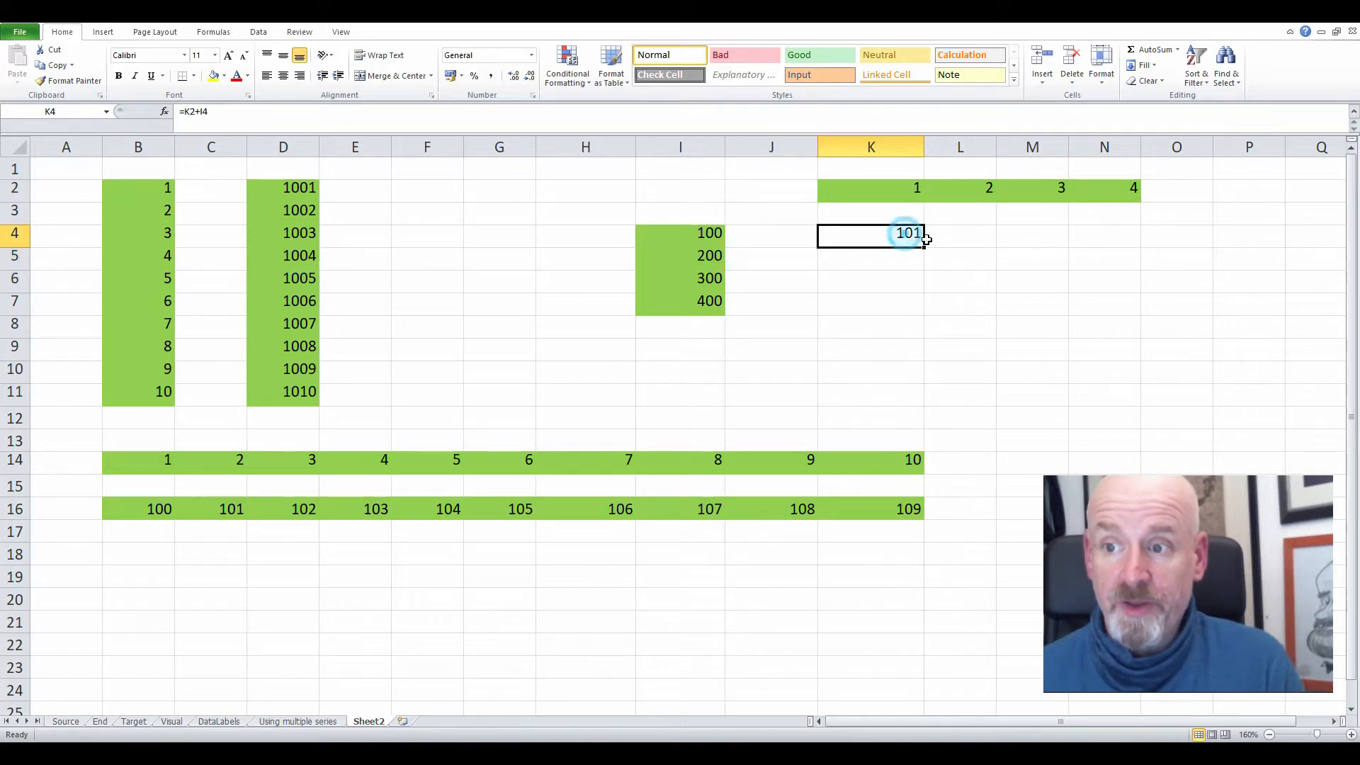
key(ctrl+c)
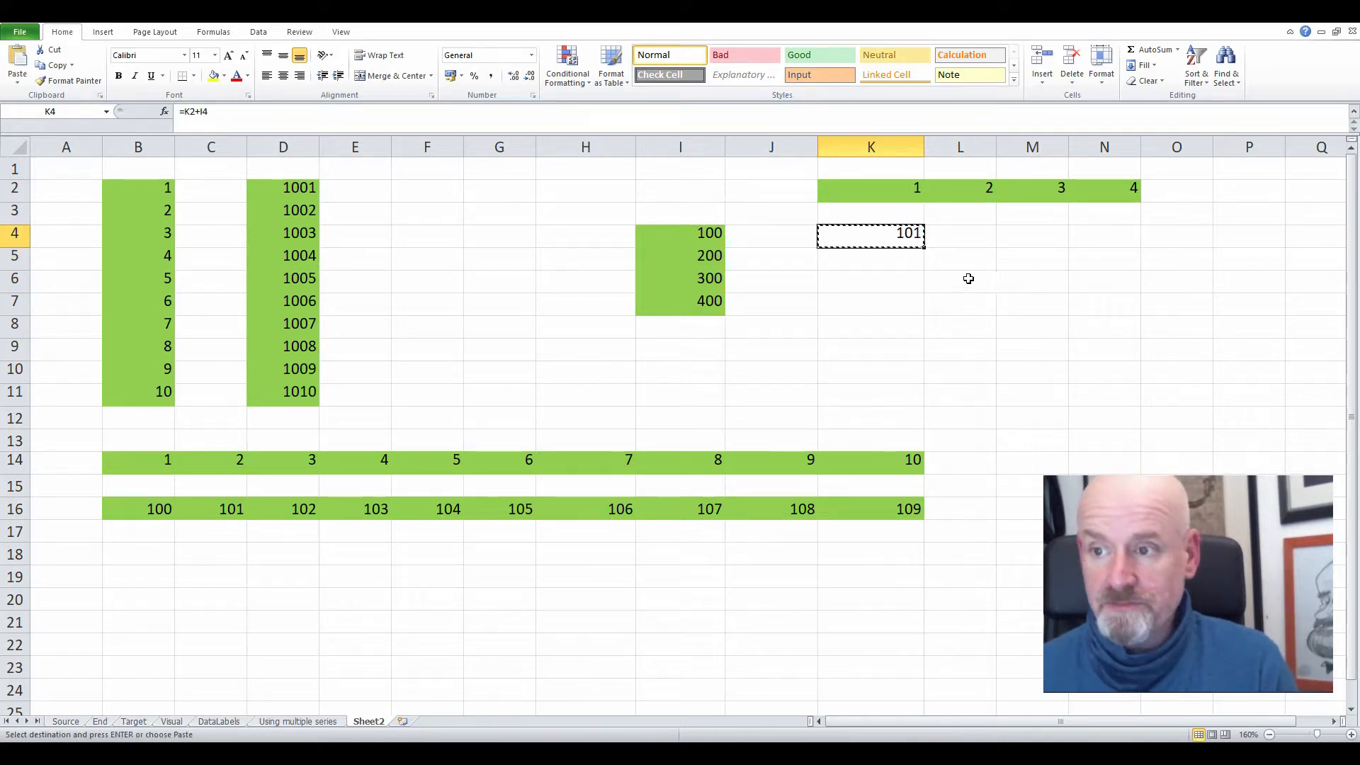
click(968, 278)
key(ctrl+v)
click(1039, 304)
key(ctrl+v)
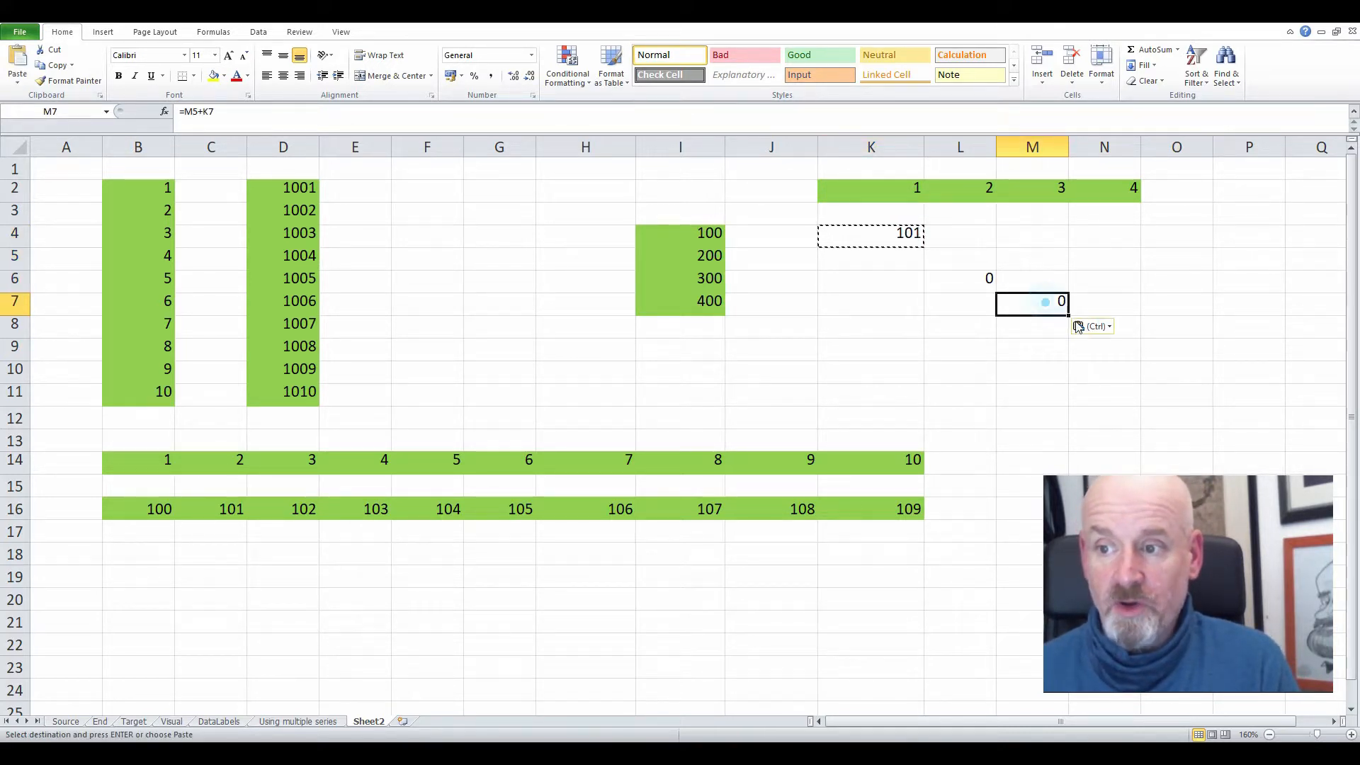
click(942, 276)
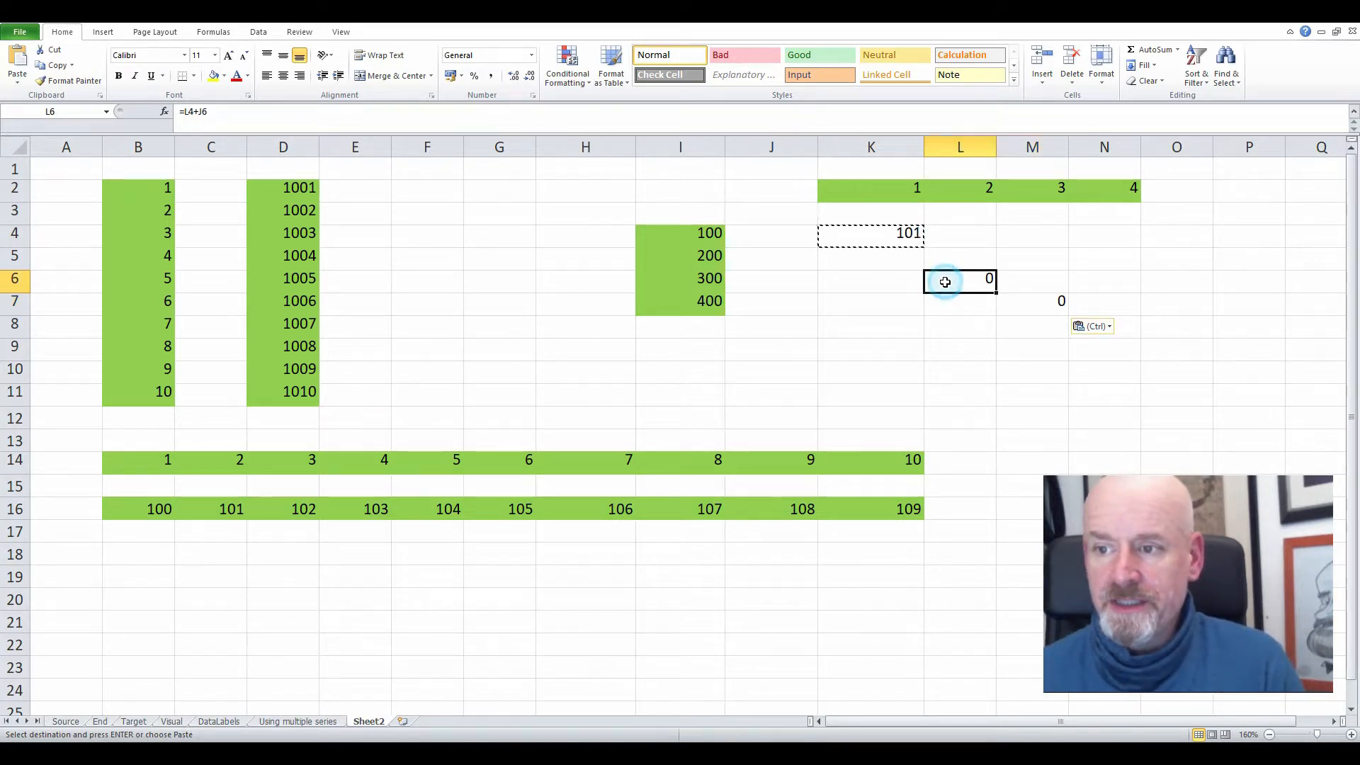
click(899, 232)
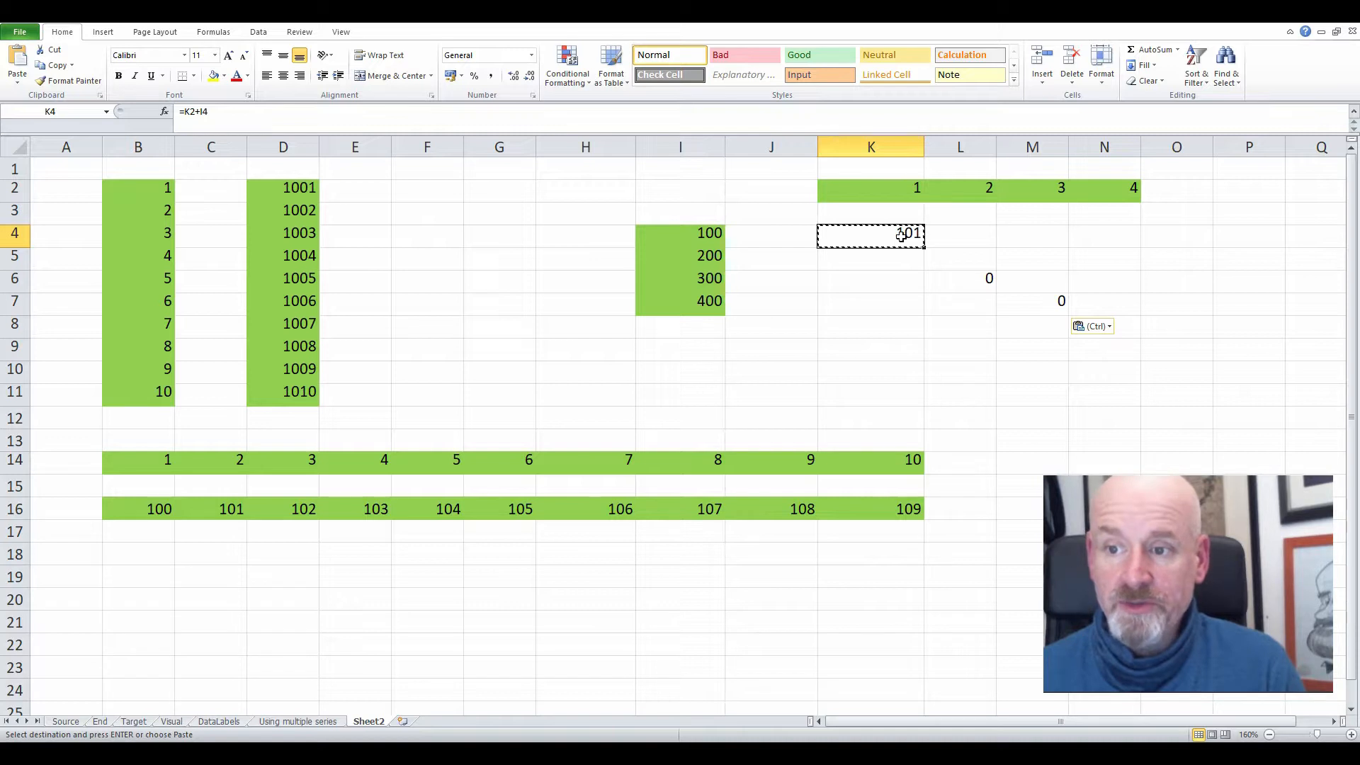
- Check which cells the copied formula in L6 refers to, and clear the copies from L6:M7
click(967, 277)
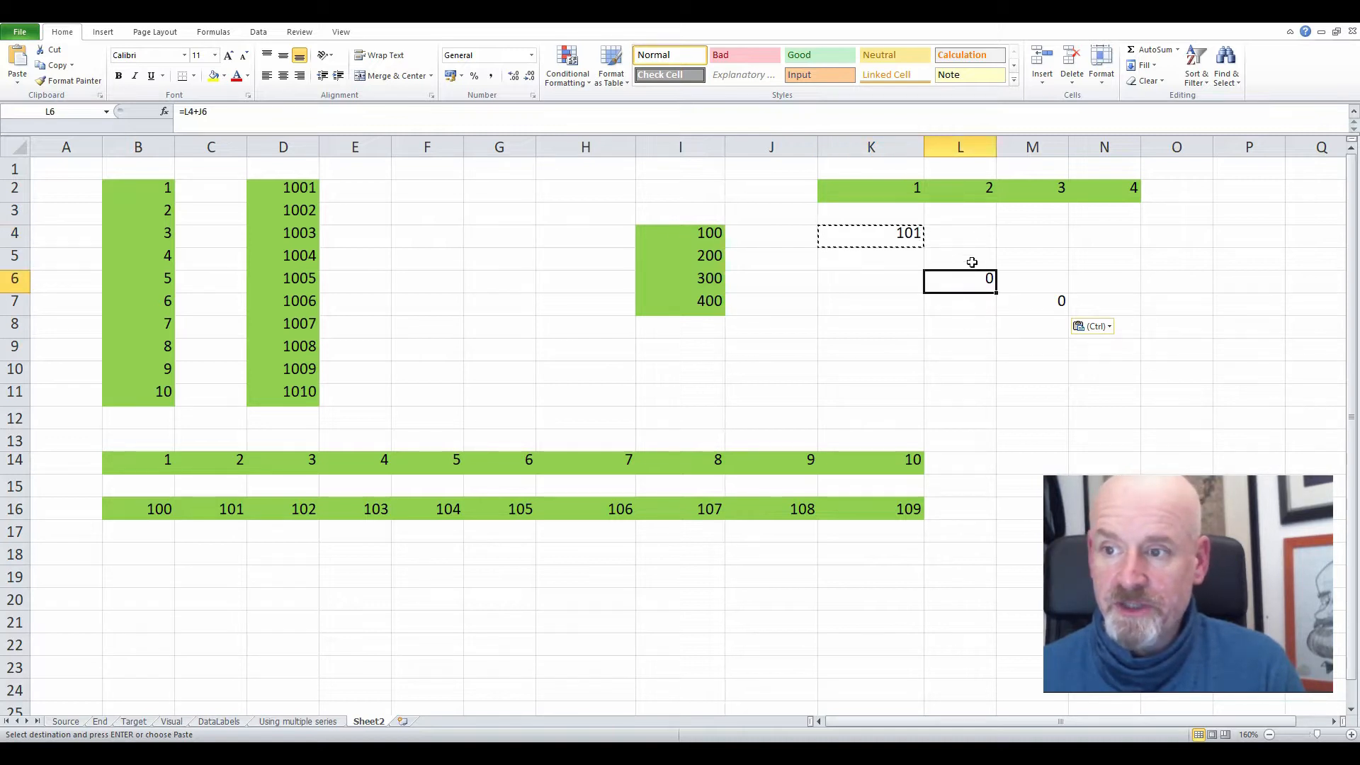
click(978, 230)
click(986, 277)
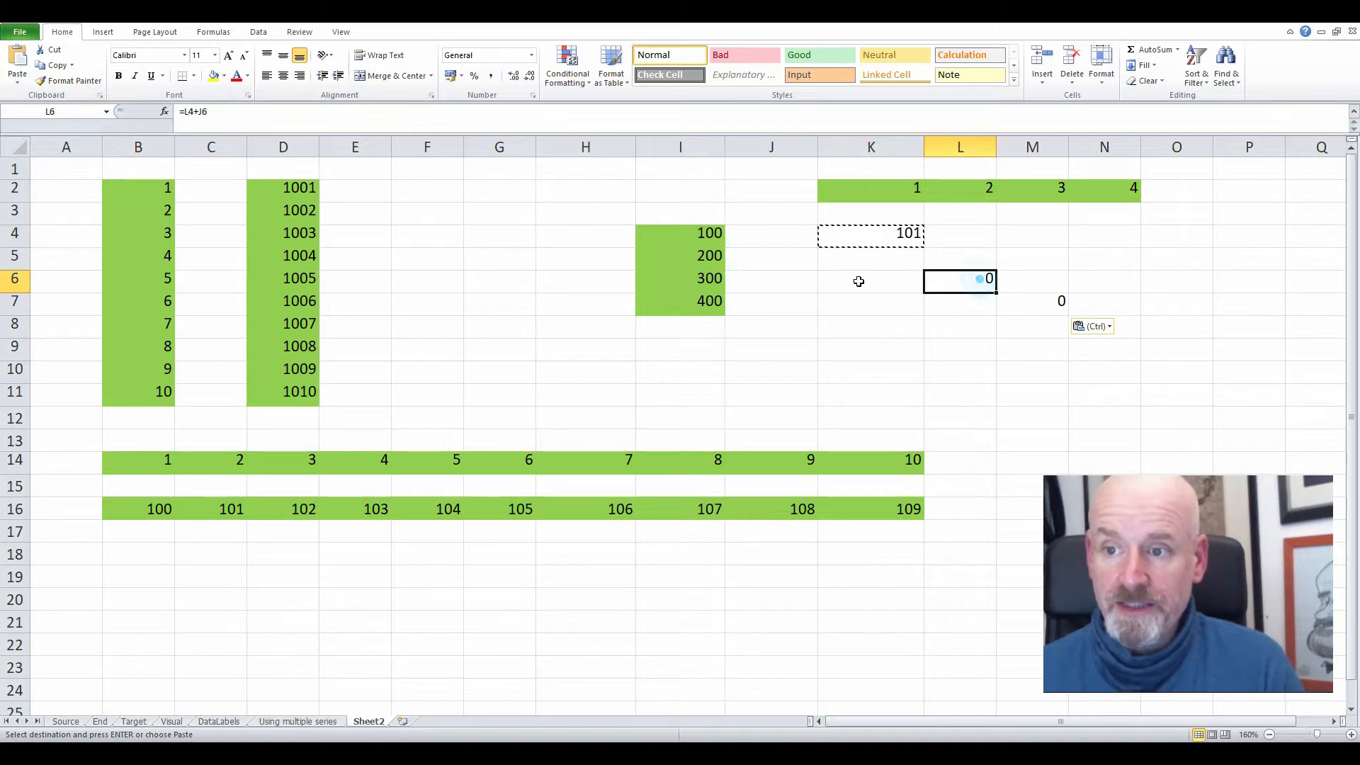
click(794, 282)
click(969, 281)
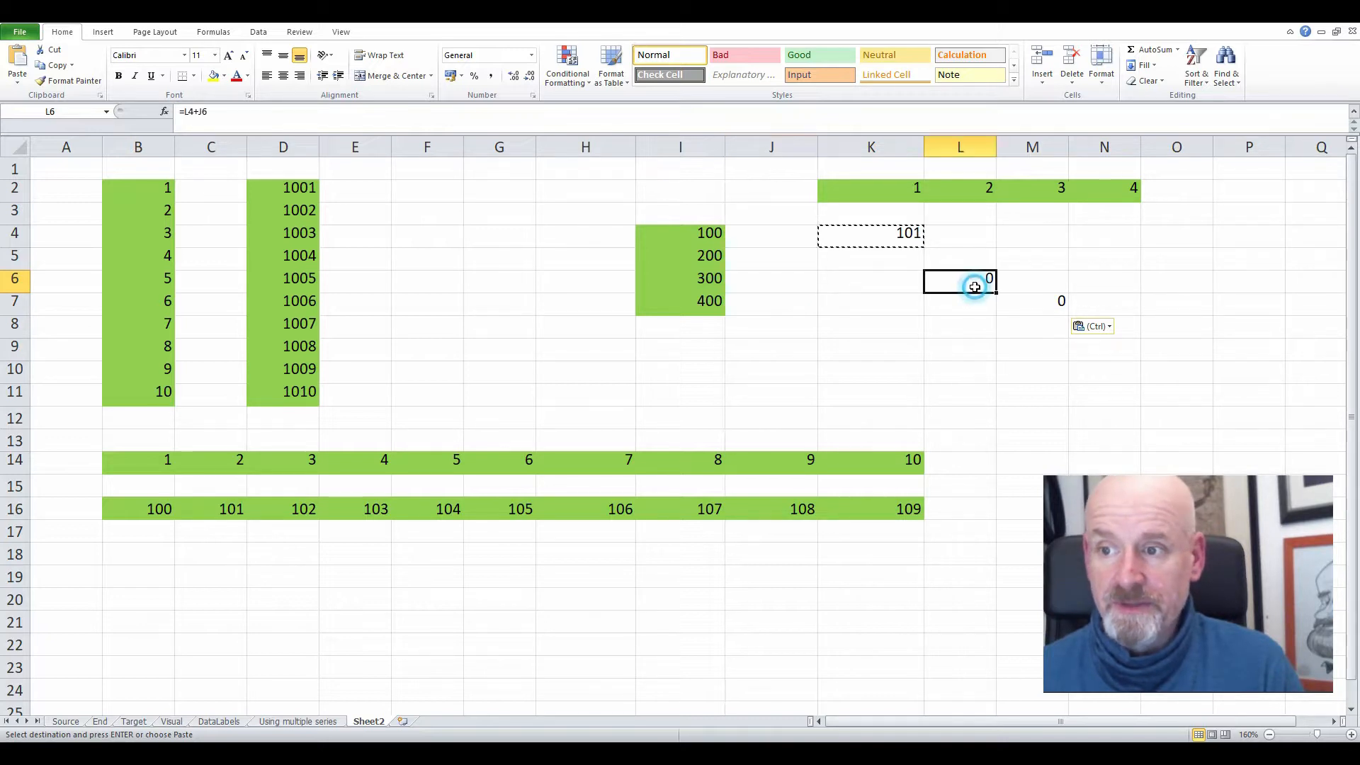
double_click(975, 283)
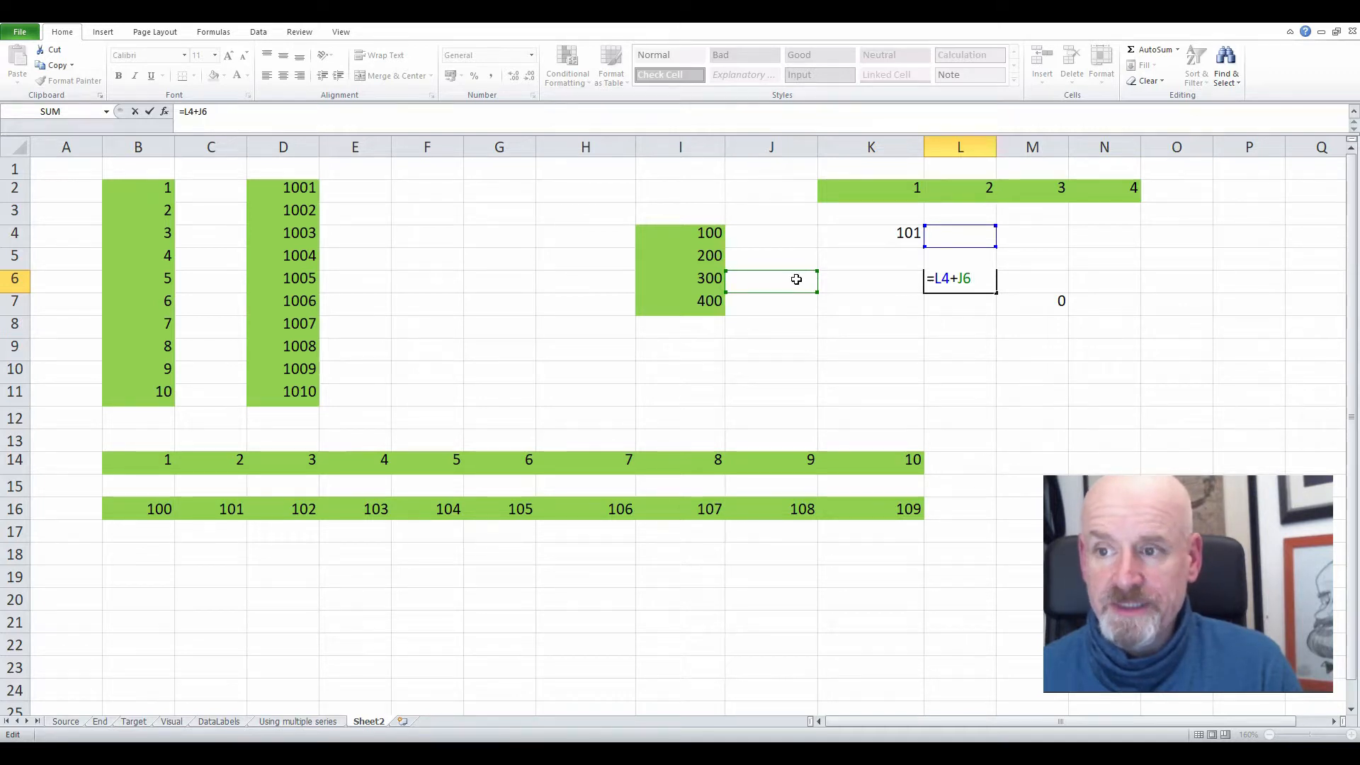
key(Escape)
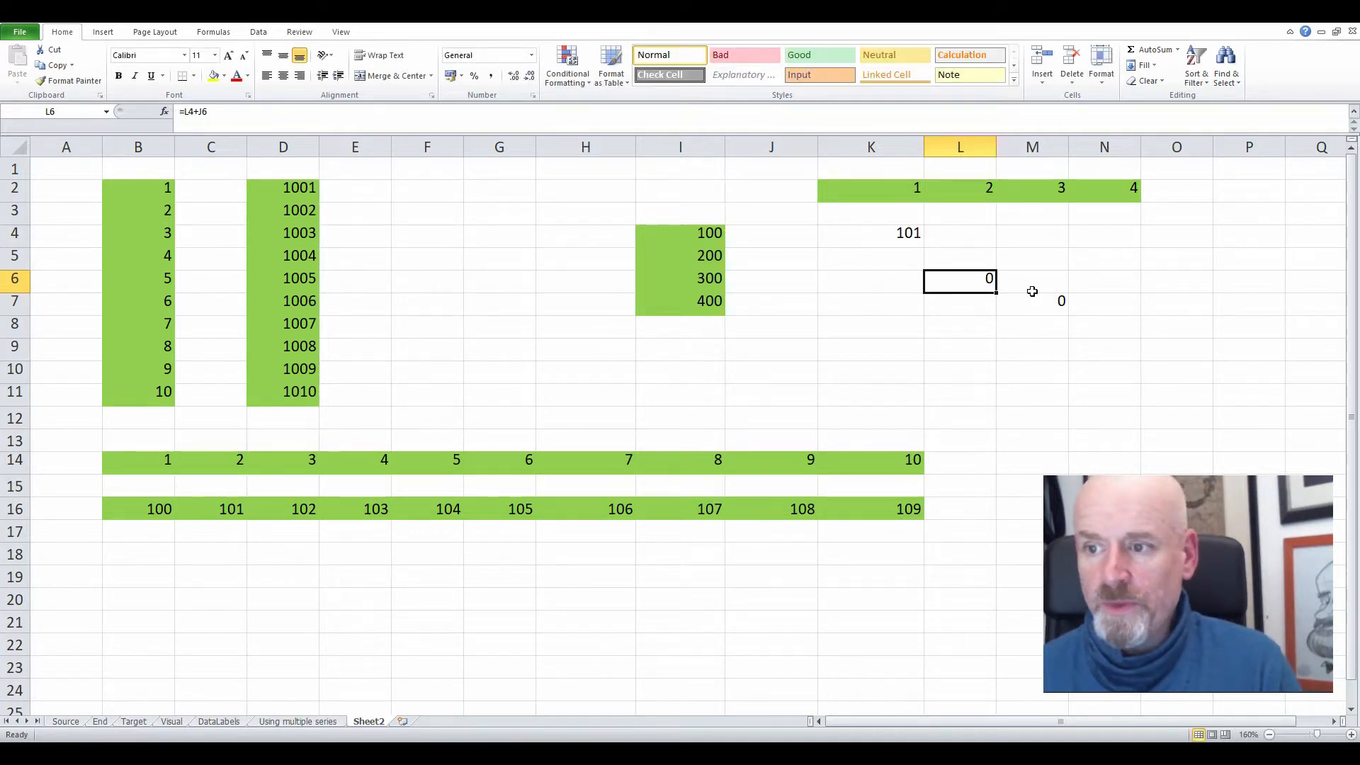
drag(966, 283, 1032, 304)
key(Delete)
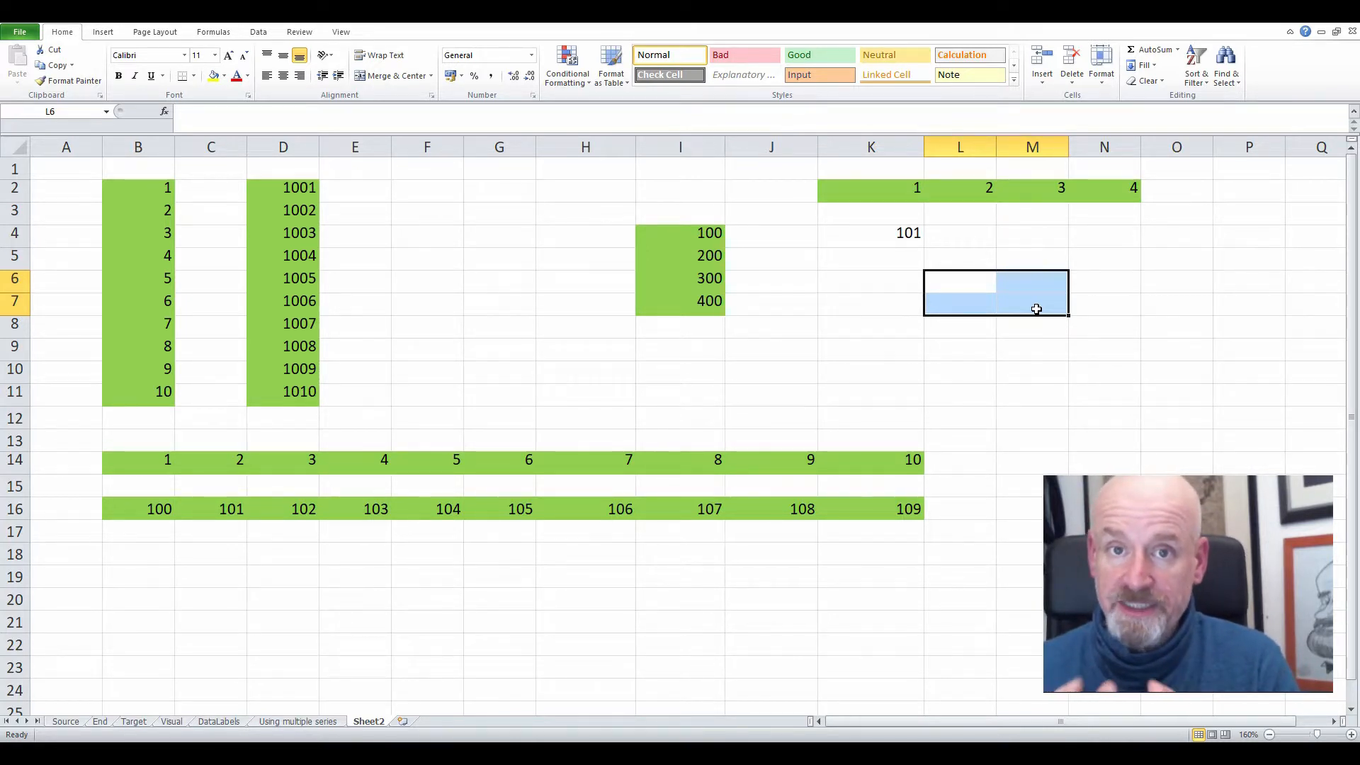
- Edit the K4 formula so its first reference keeps row 2 fixed, as K$2
click(895, 233)
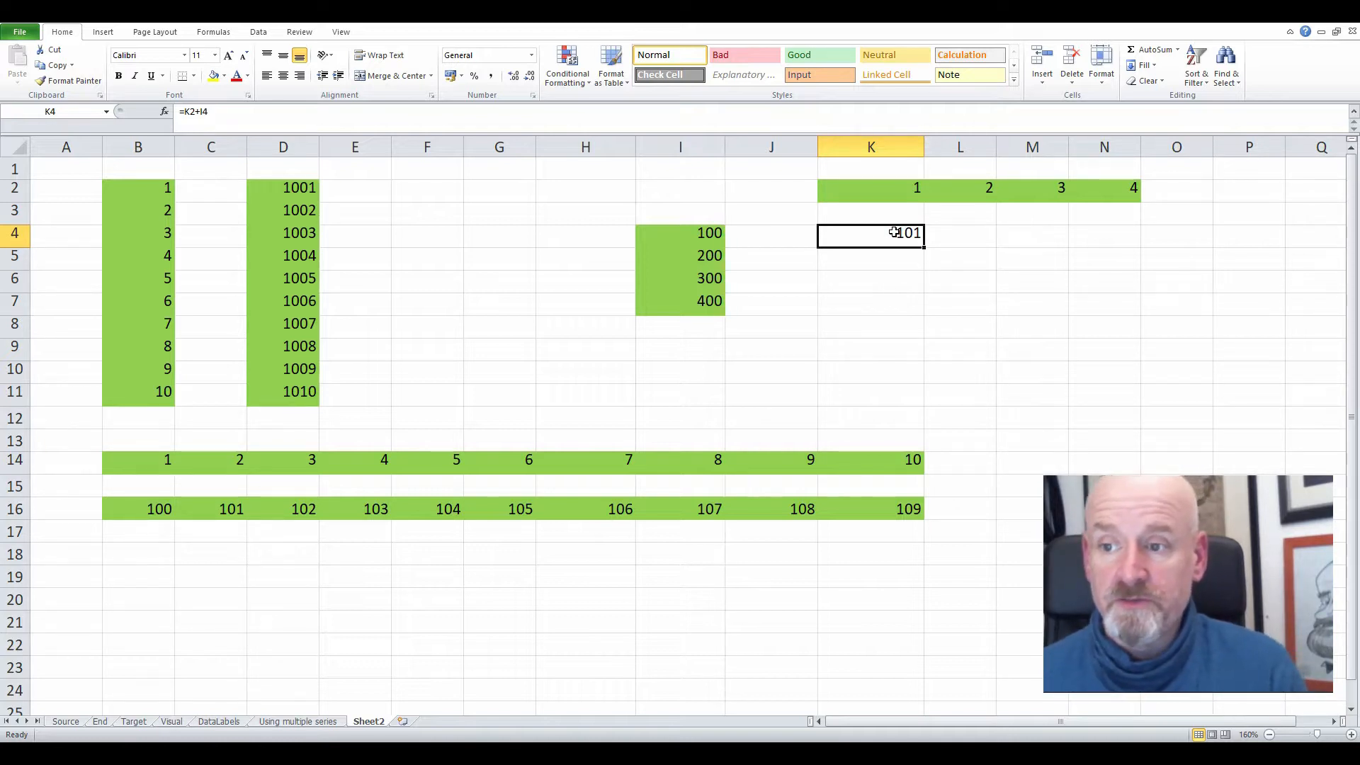
double_click(895, 232)
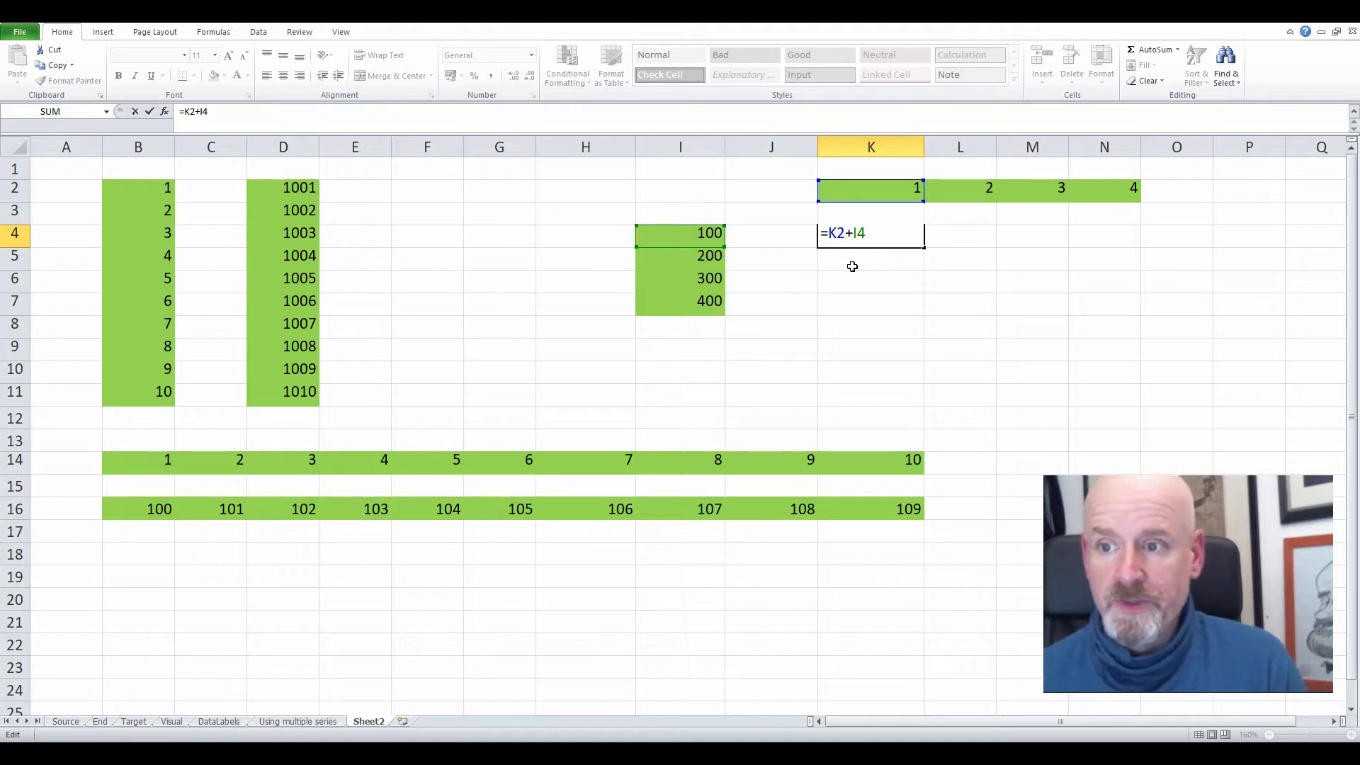
click(837, 232)
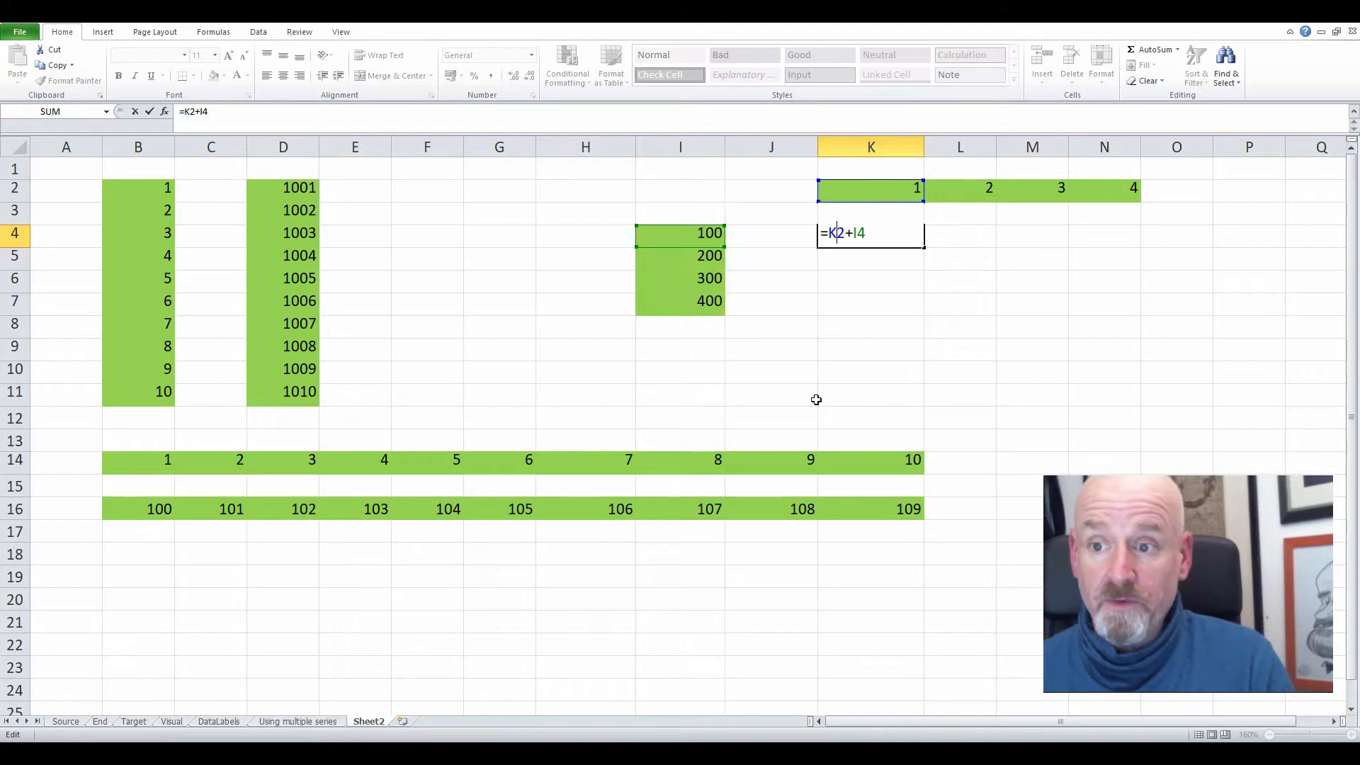
key(F4)
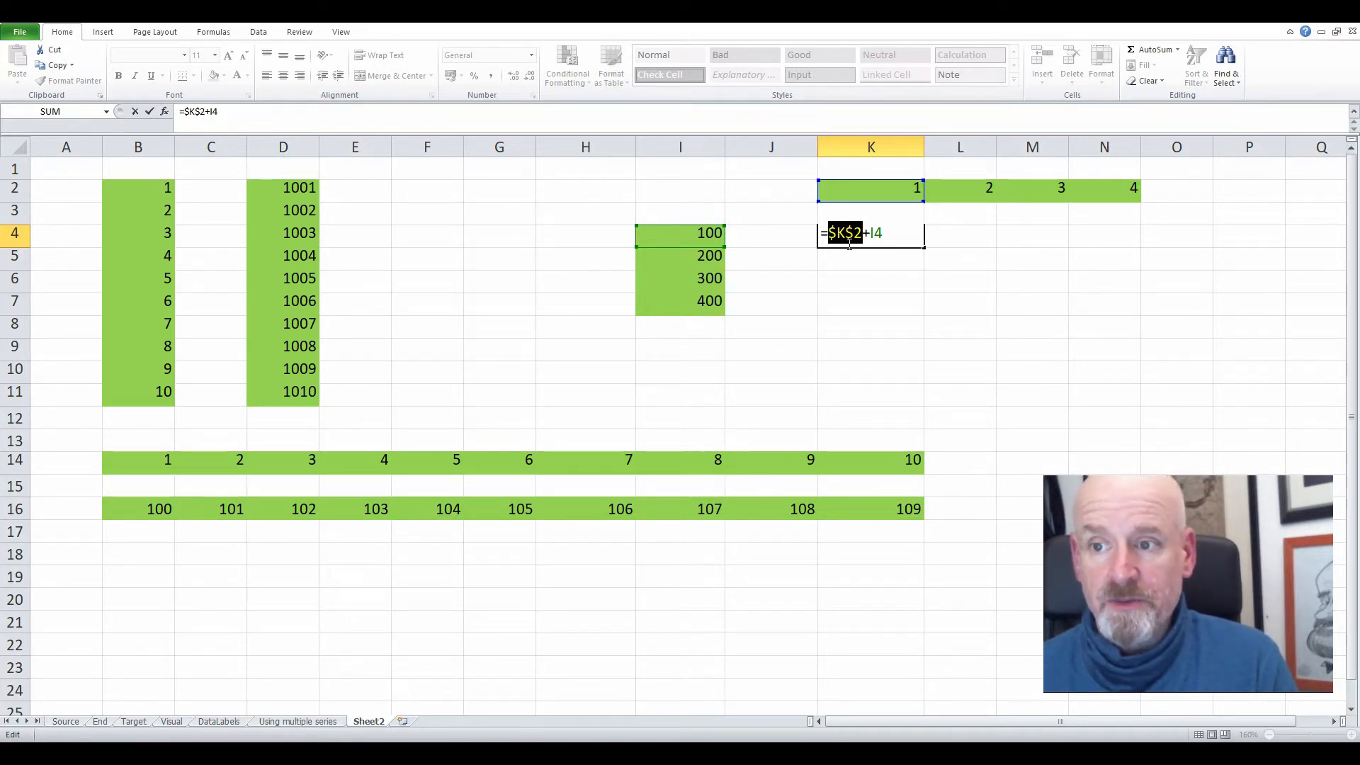
key(F4)
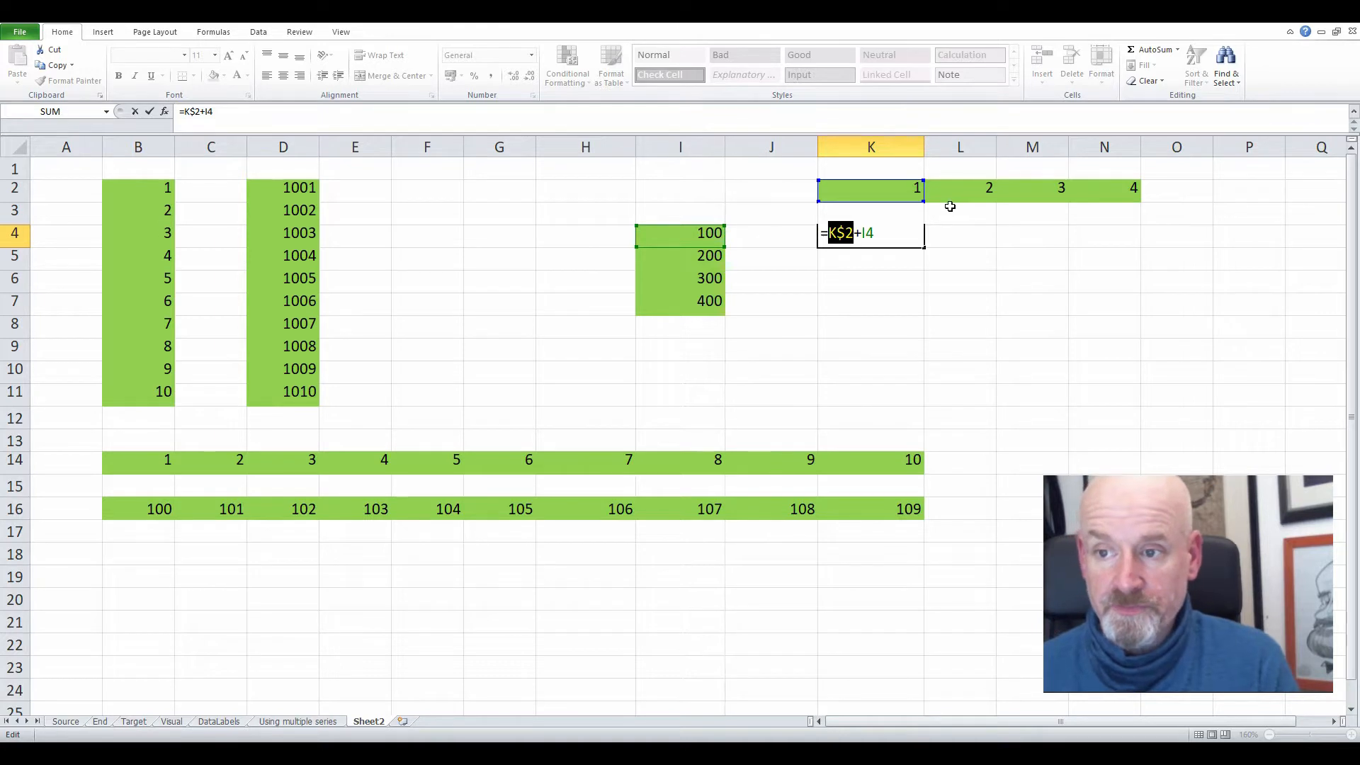
- Fix the column of the second reference in K4 so the formula reads =K$2+$I4
click(868, 233)
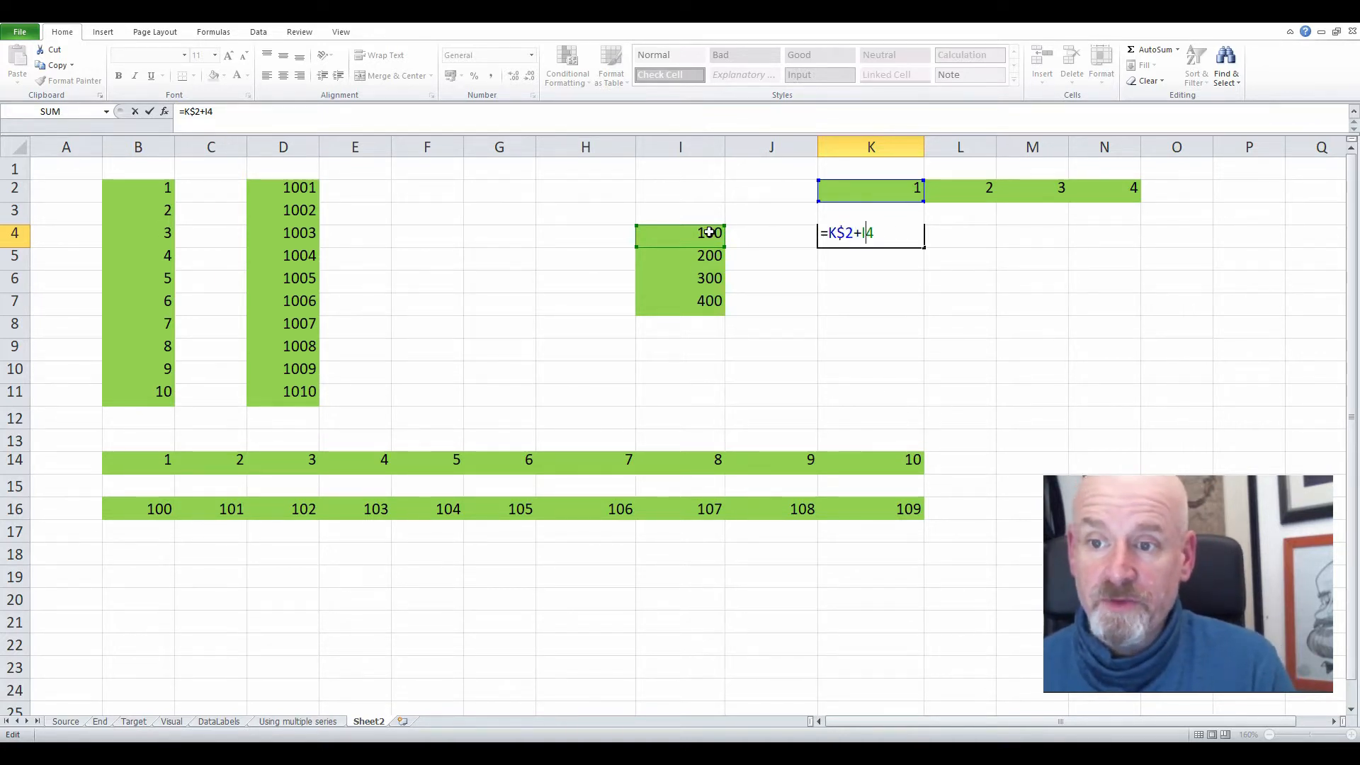
key(F4)
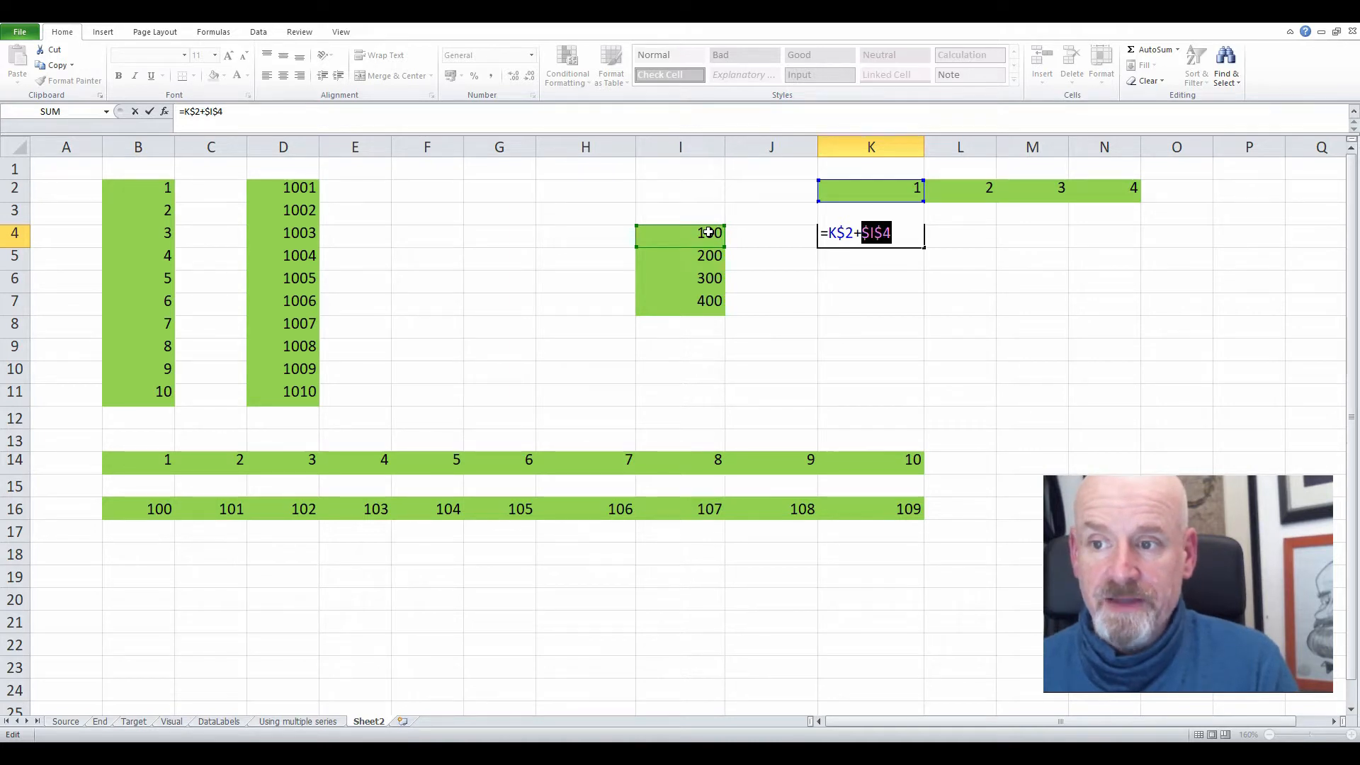
key(F4)
key(F4)
key(F4)
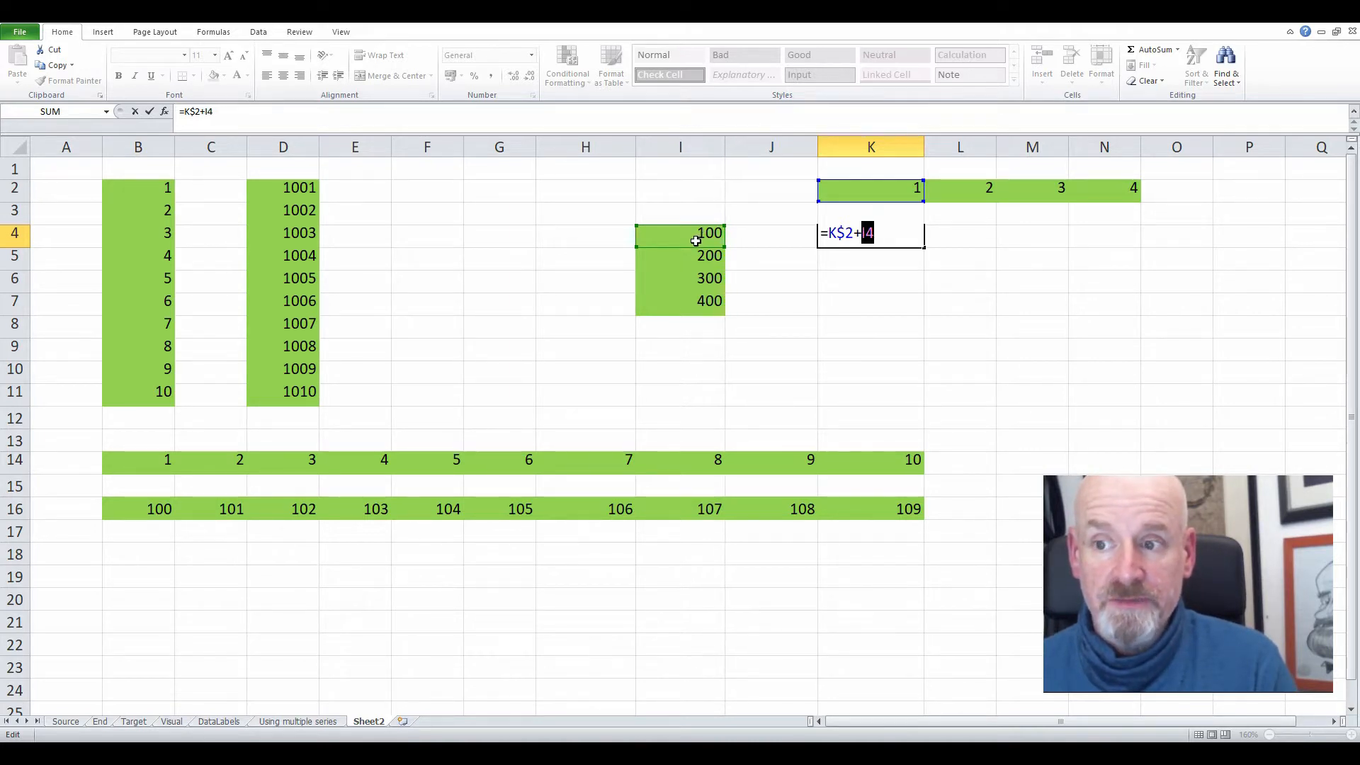
key(F4)
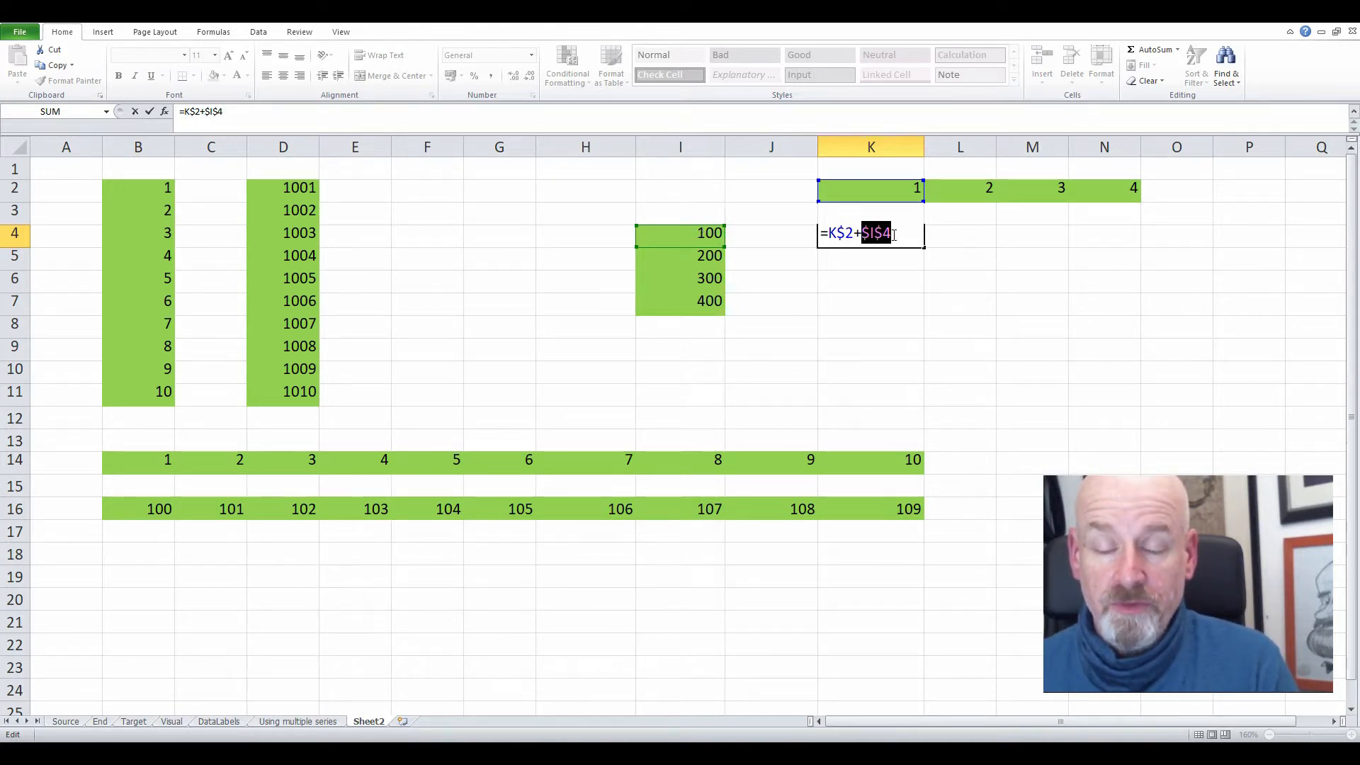
key(F4)
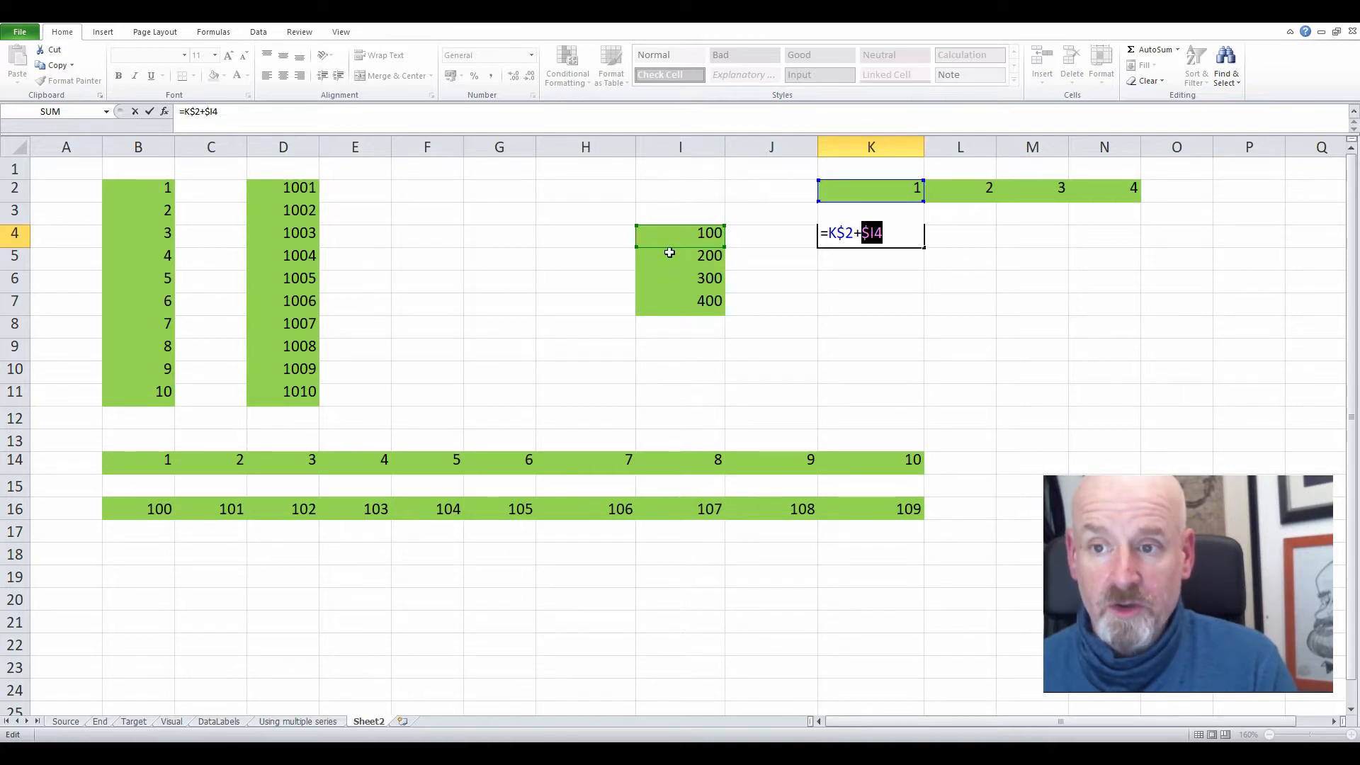
key(Return)
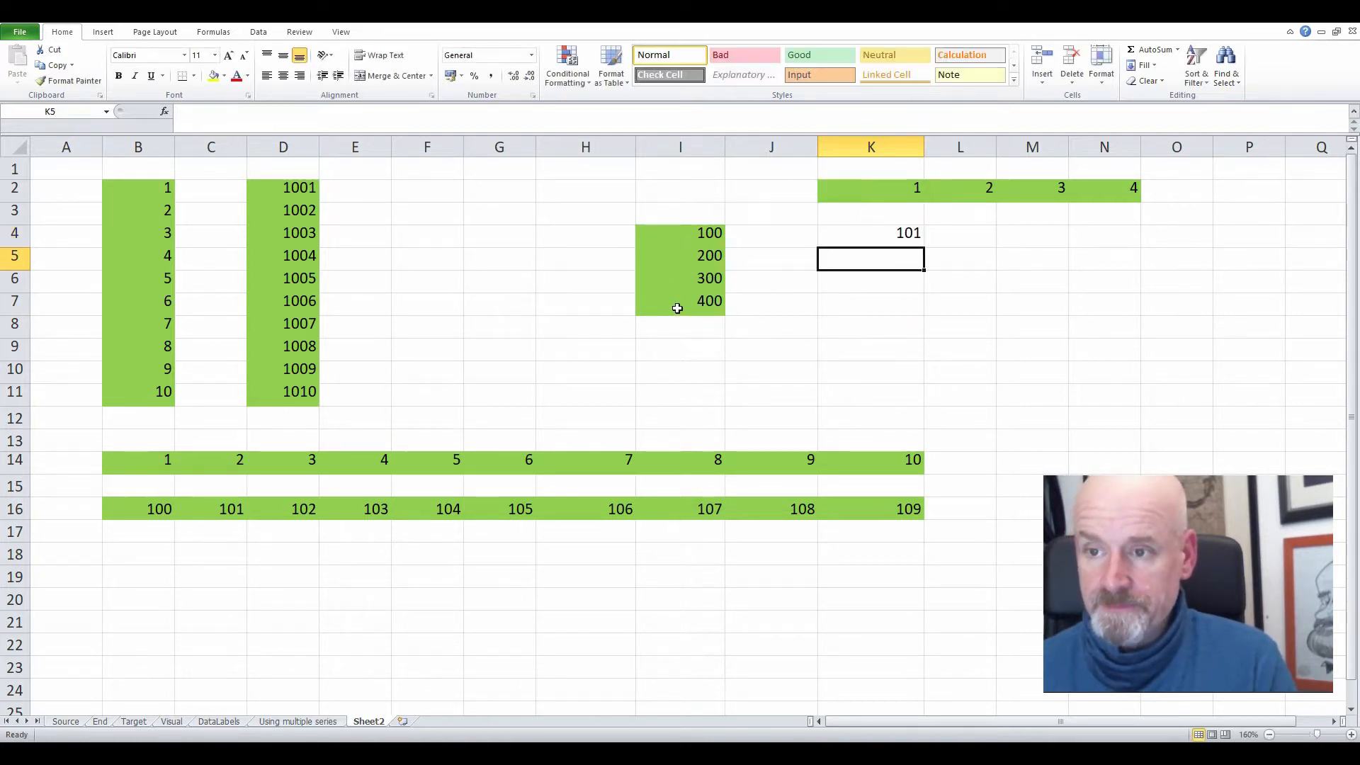
- Copy the mixed-reference formula from K4 to M7
click(860, 230)
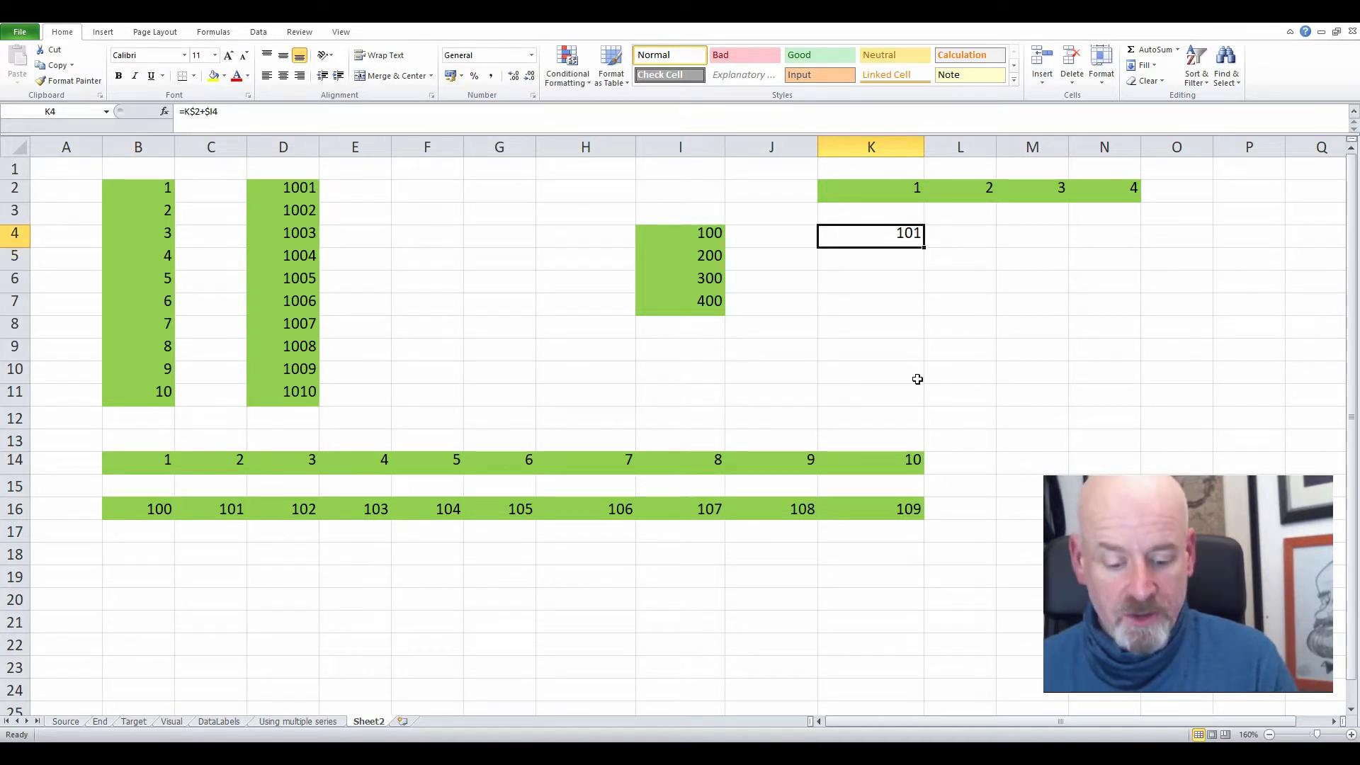
key(ctrl+c)
click(1065, 304)
key(ctrl+v)
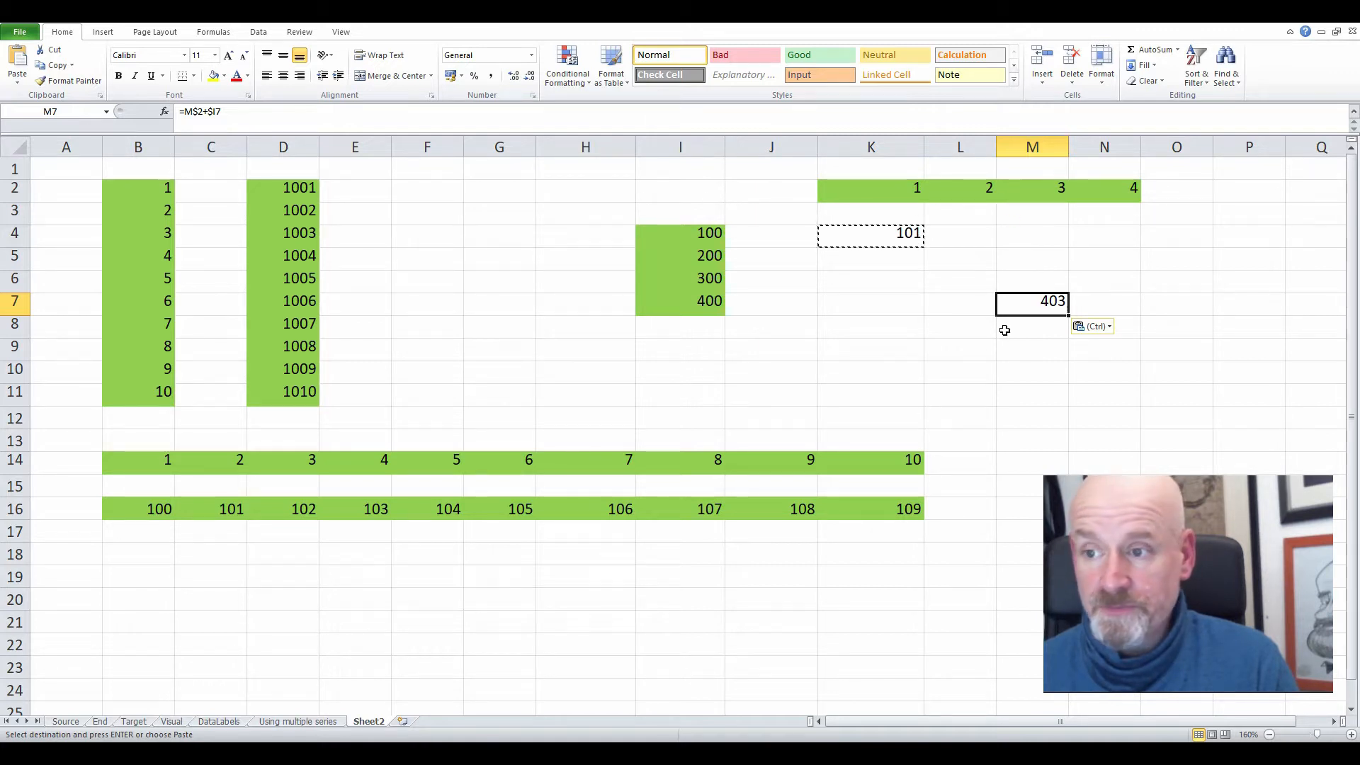
- Fill the K4 formula across the K4:N7 grid, and clear the whole grid
click(905, 233)
key(Escape)
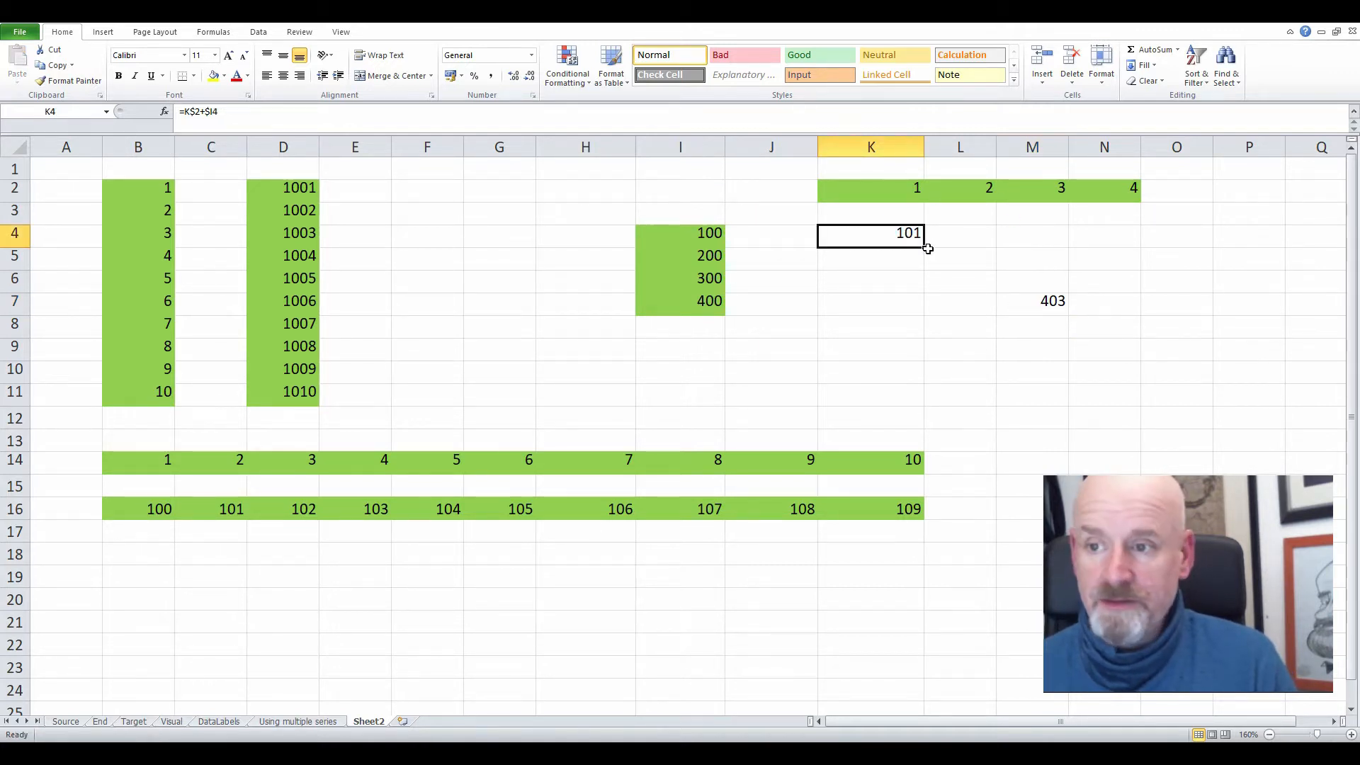
drag(924, 247, 1112, 312)
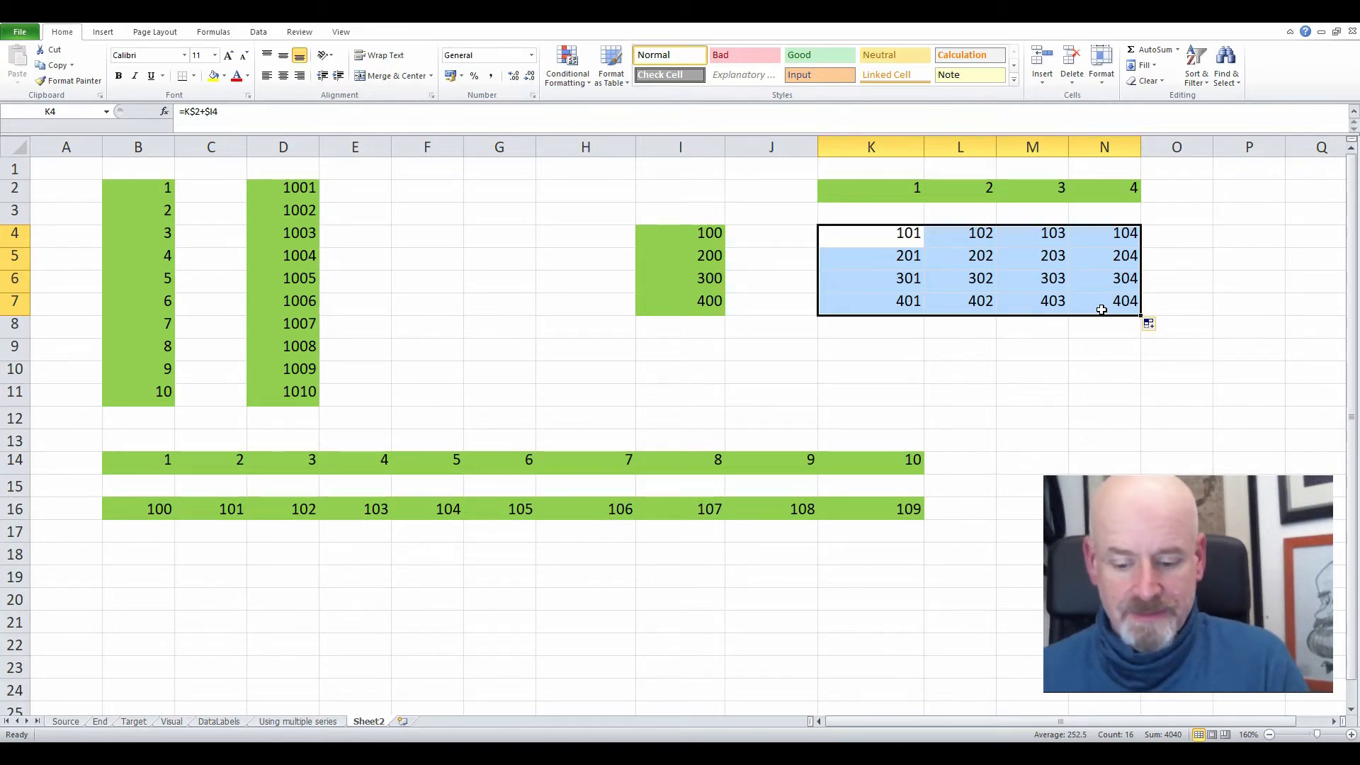
key(Delete)
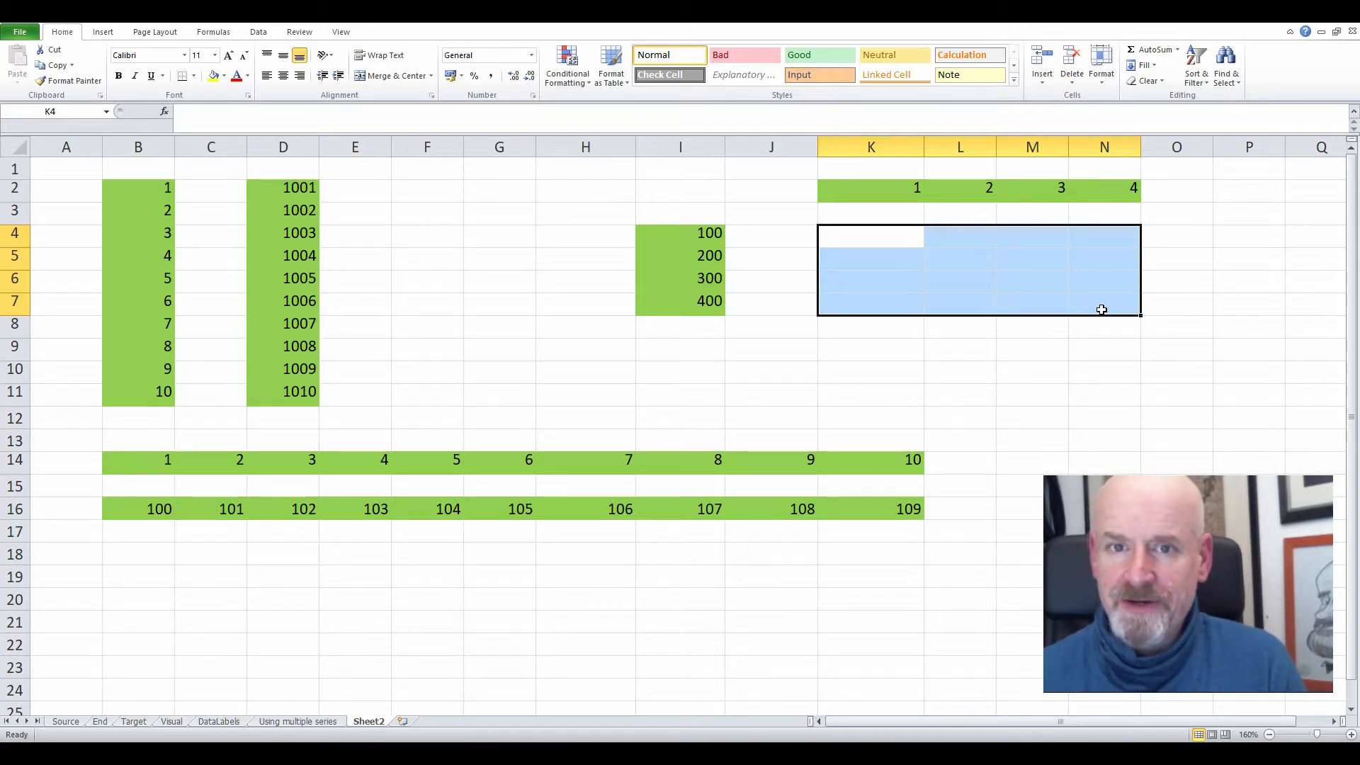
- Enter =SUM(D2:D11) in F2 to total the column D values
click(401, 191)
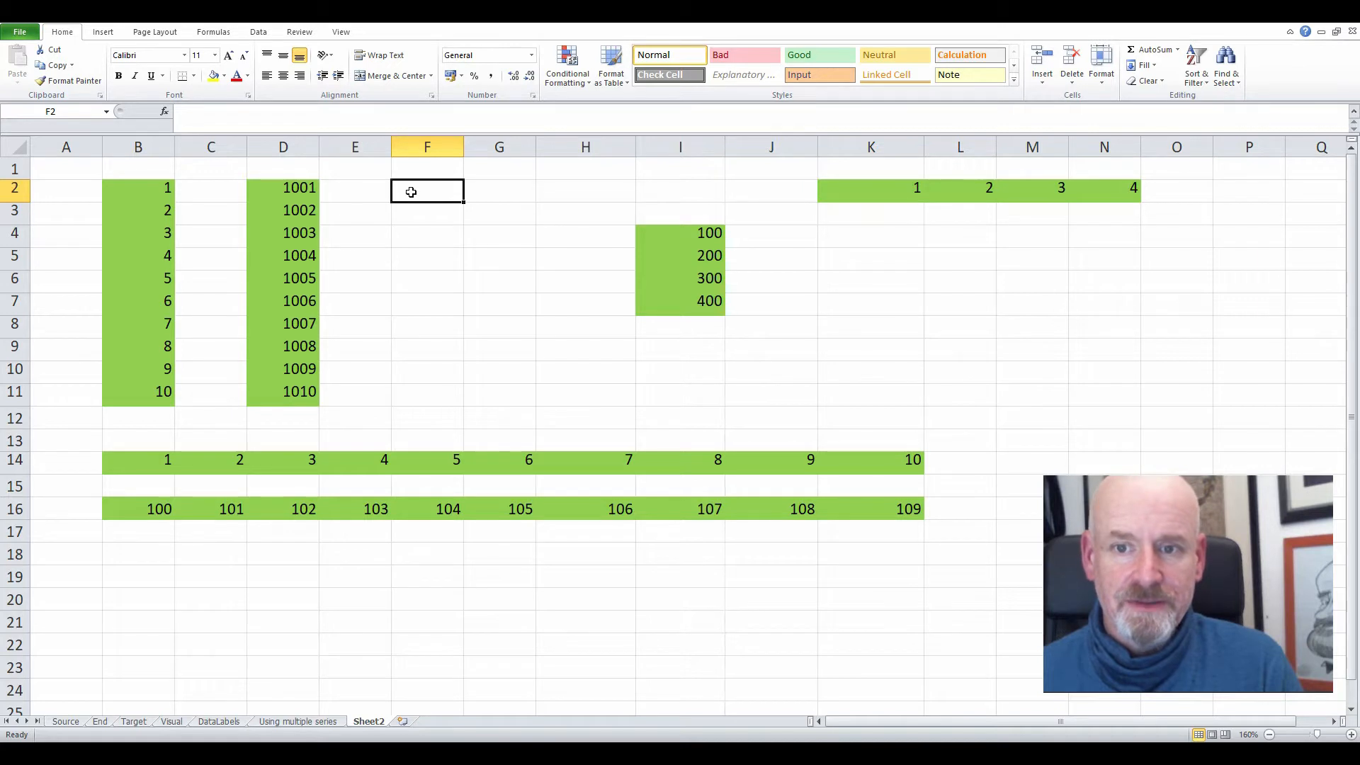
text(=)
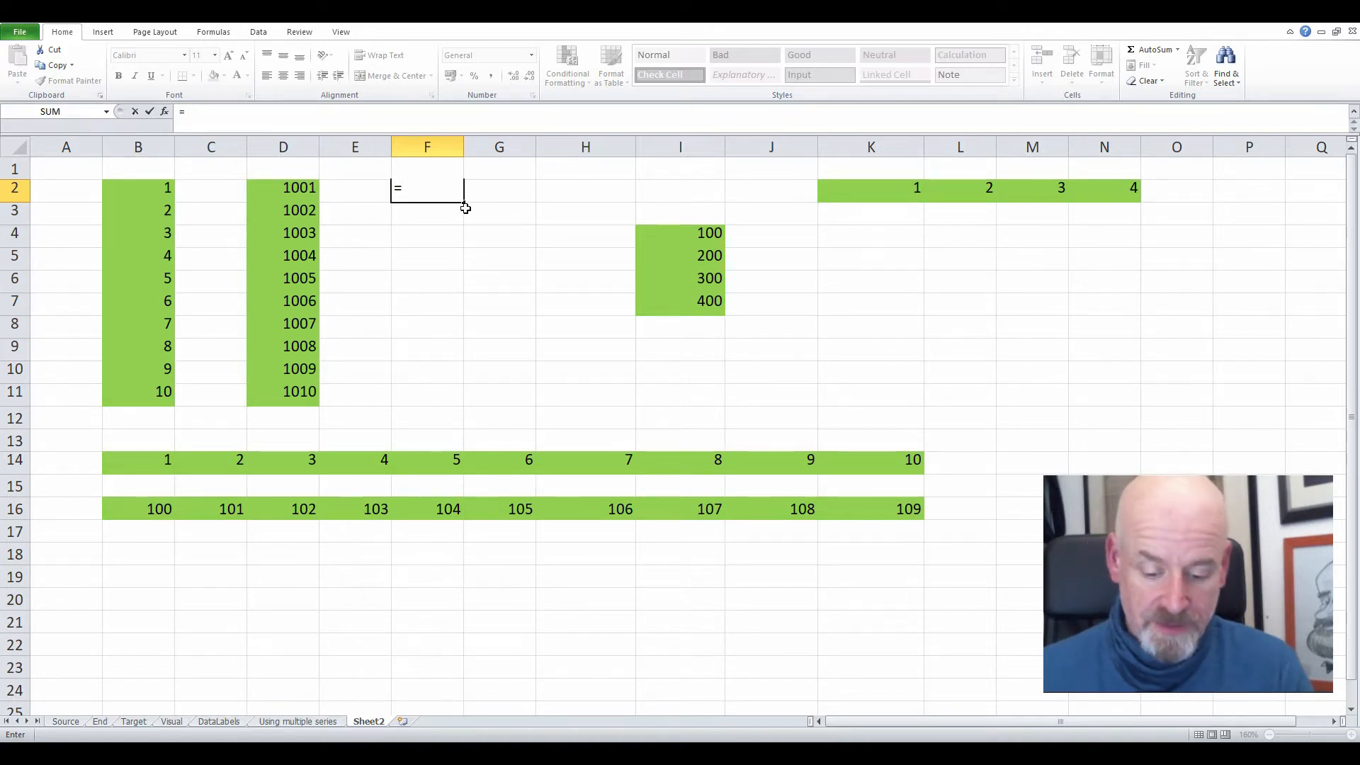
text(sum()
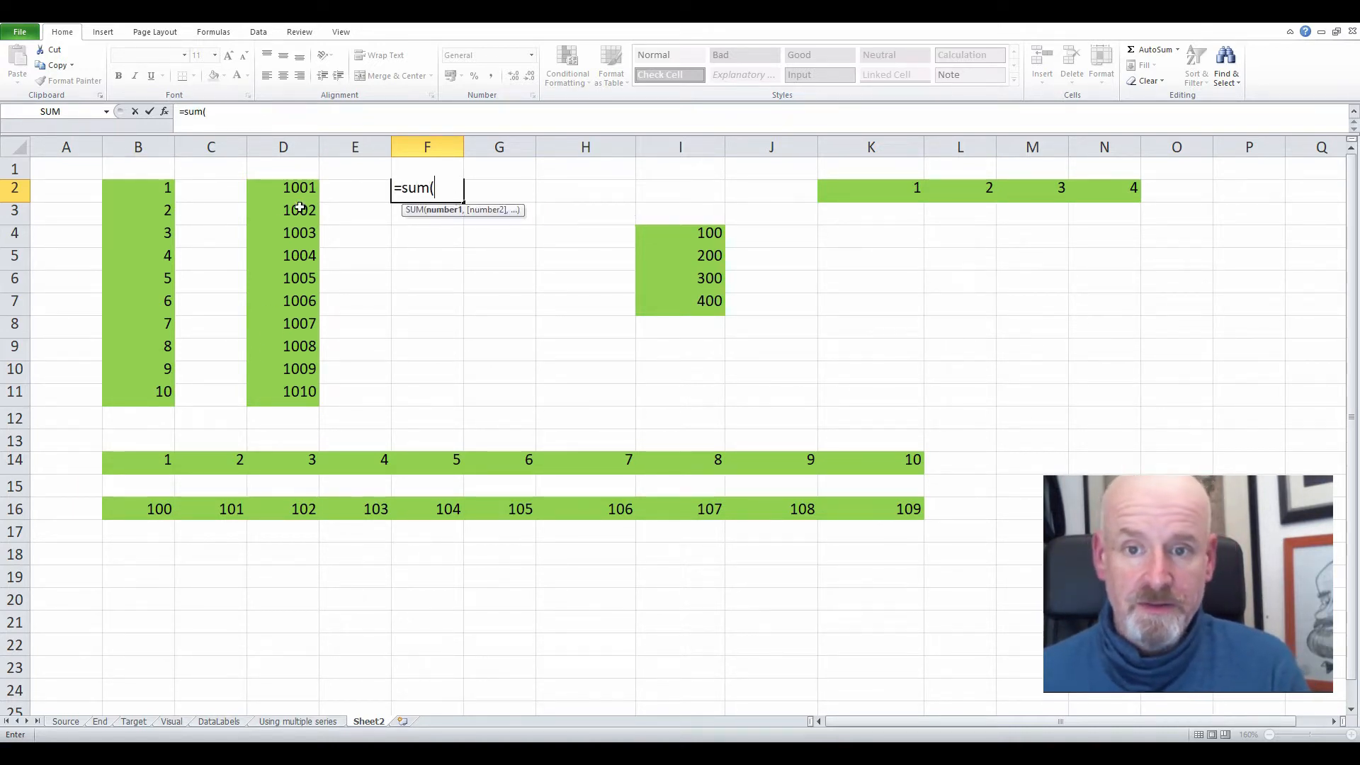
drag(298, 190, 301, 397)
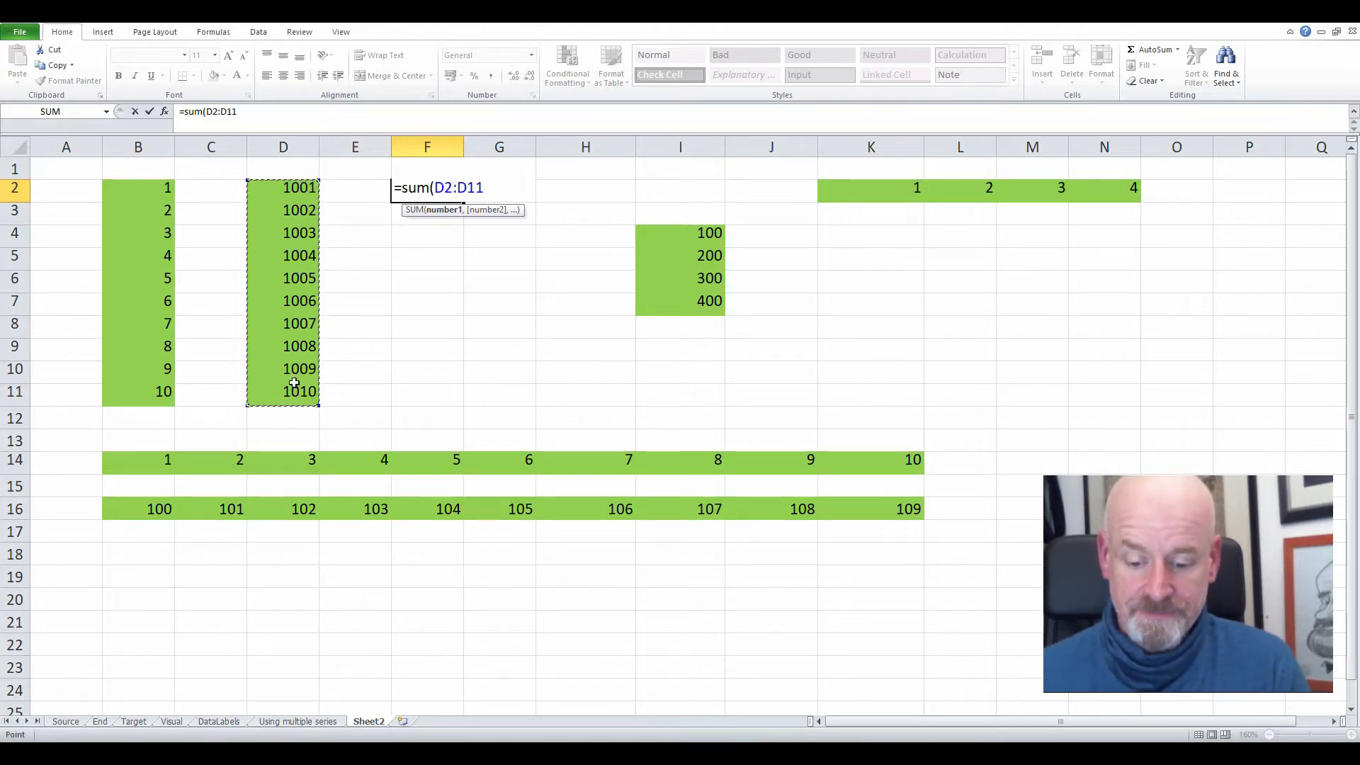
text())
key(Return)
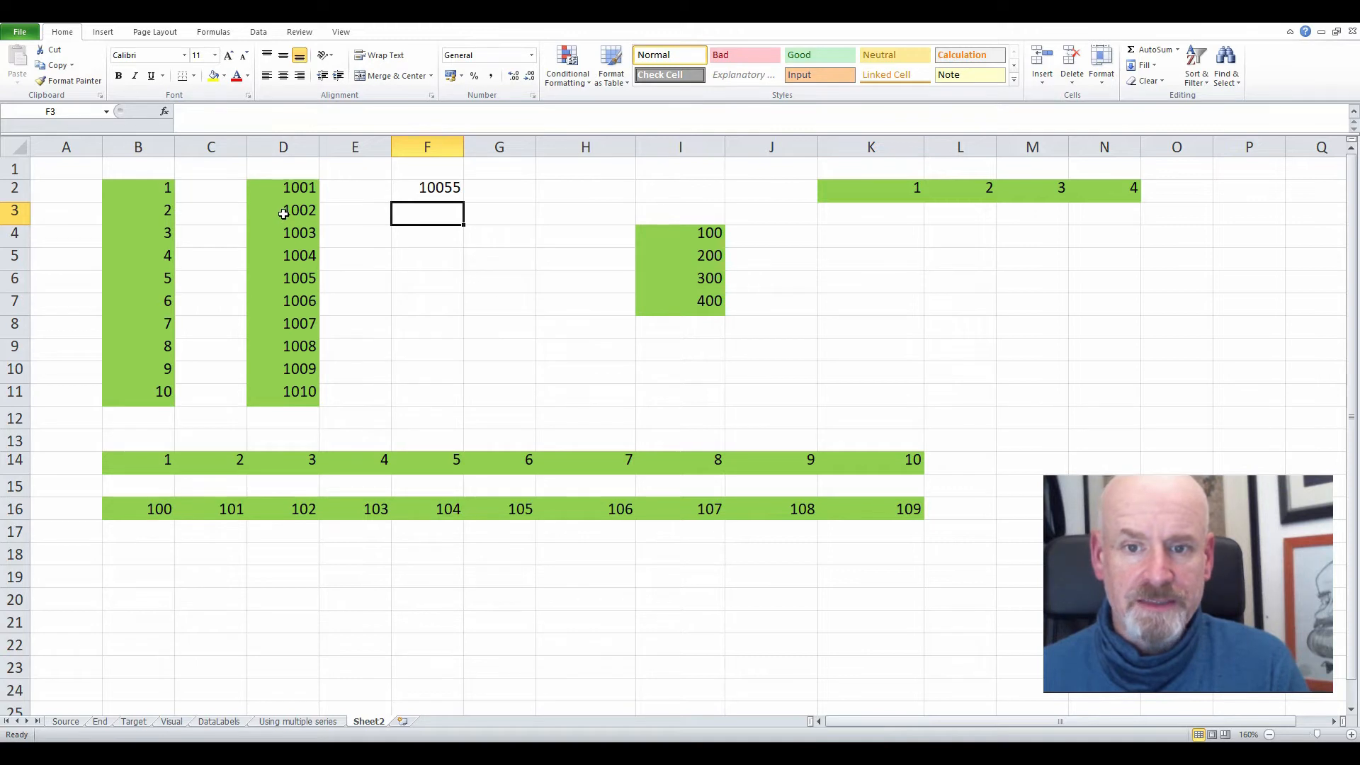
- Examine the range used by the F2 sum against the values in column D
double_click(430, 189)
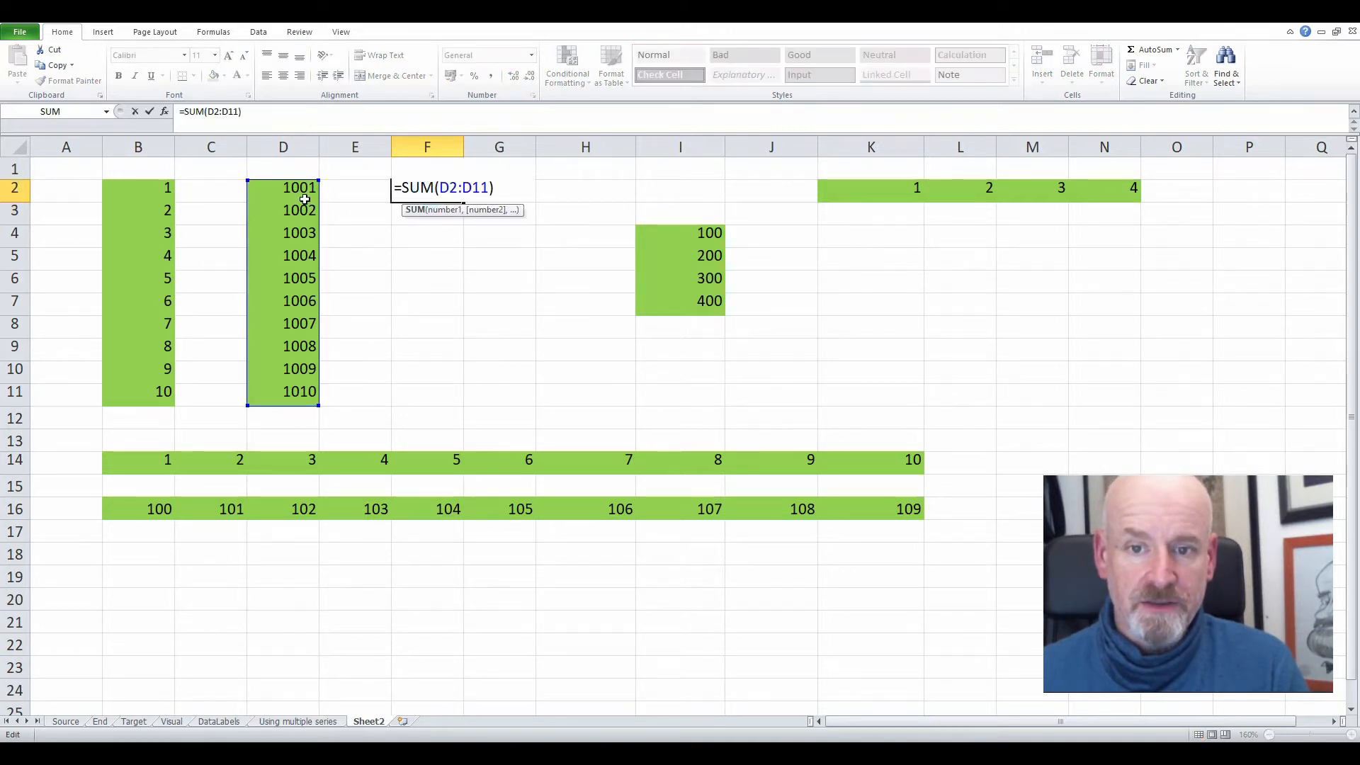
key(Return)
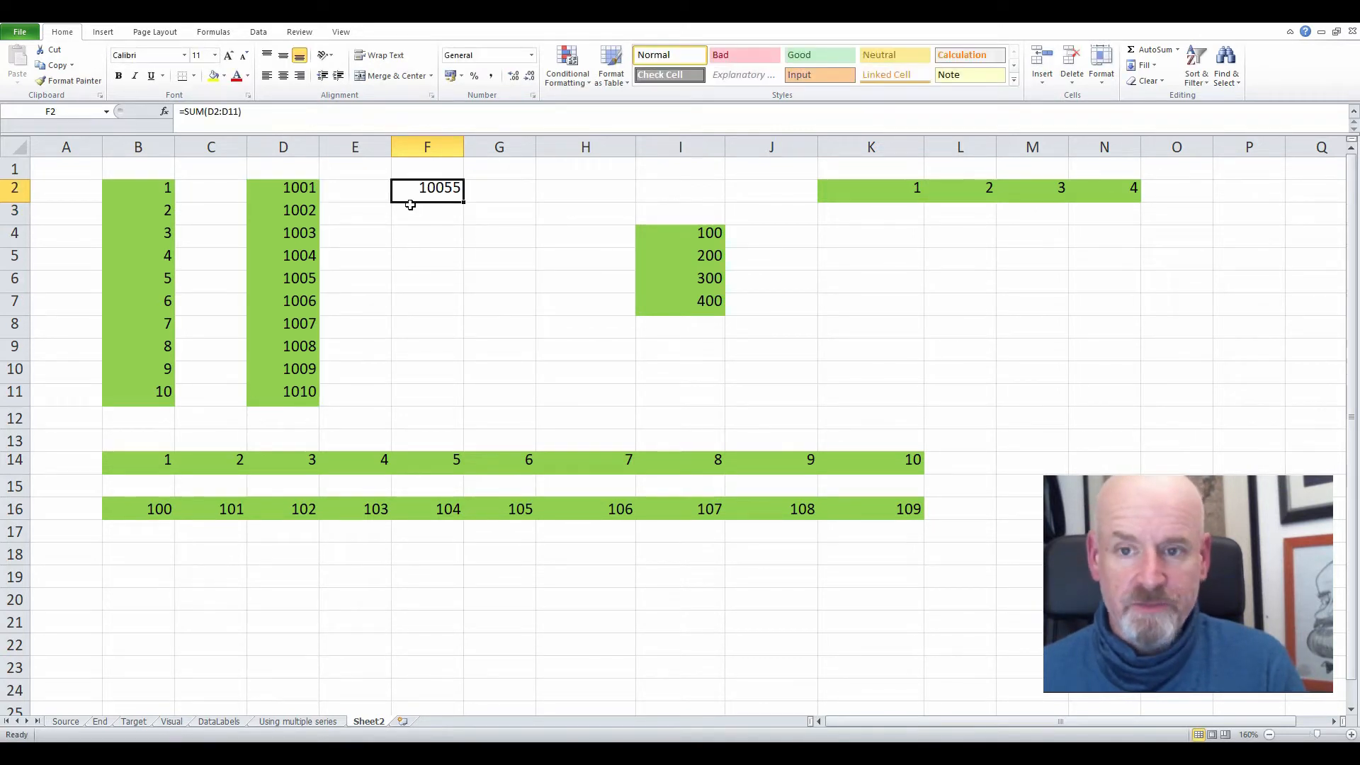
drag(297, 213, 298, 389)
click(408, 295)
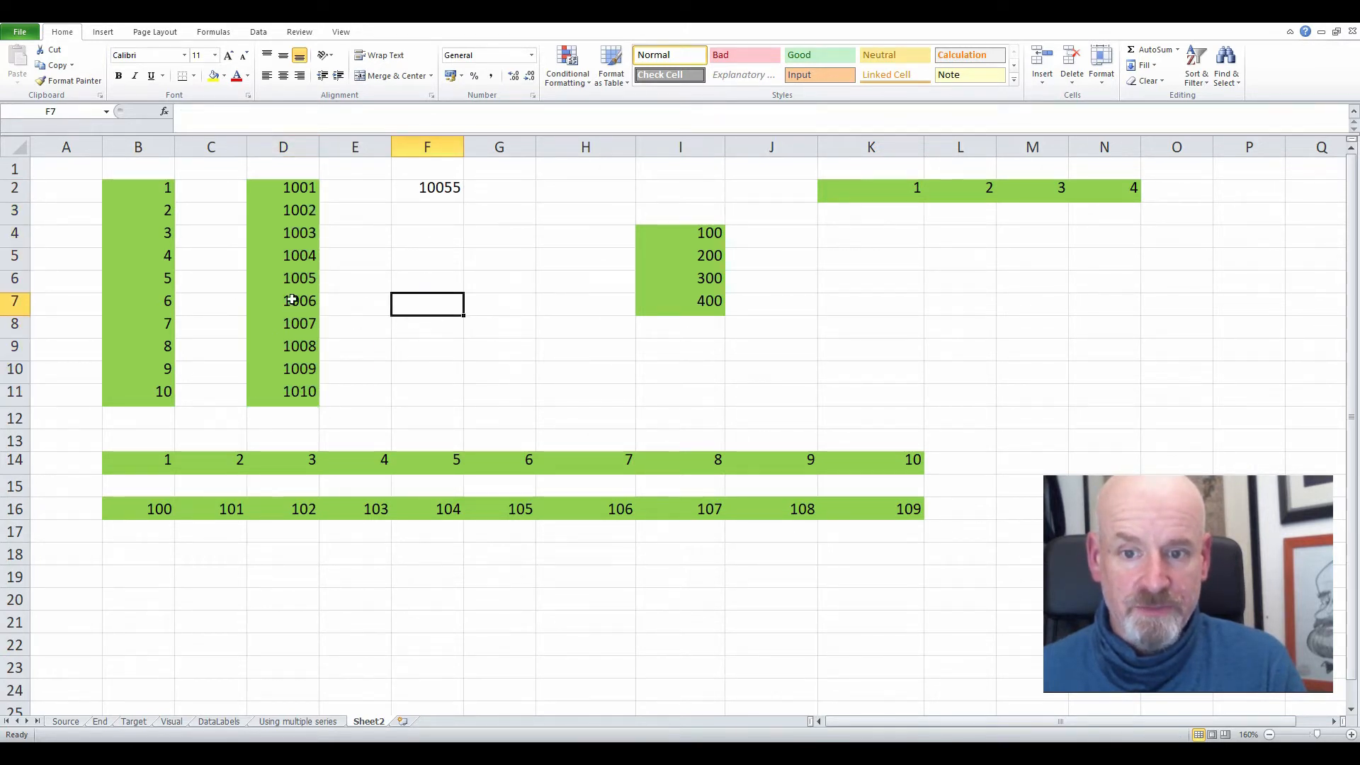
drag(296, 300, 298, 388)
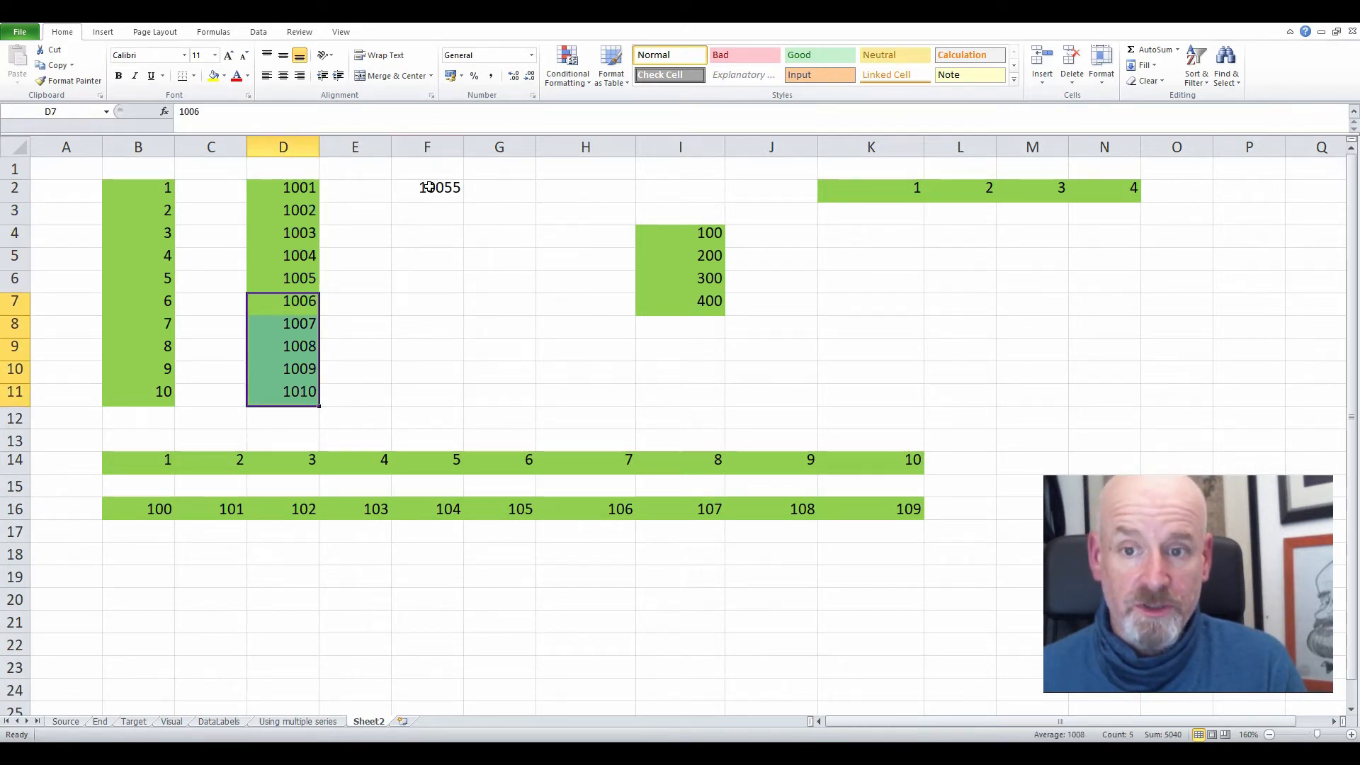
click(429, 187)
click(297, 394)
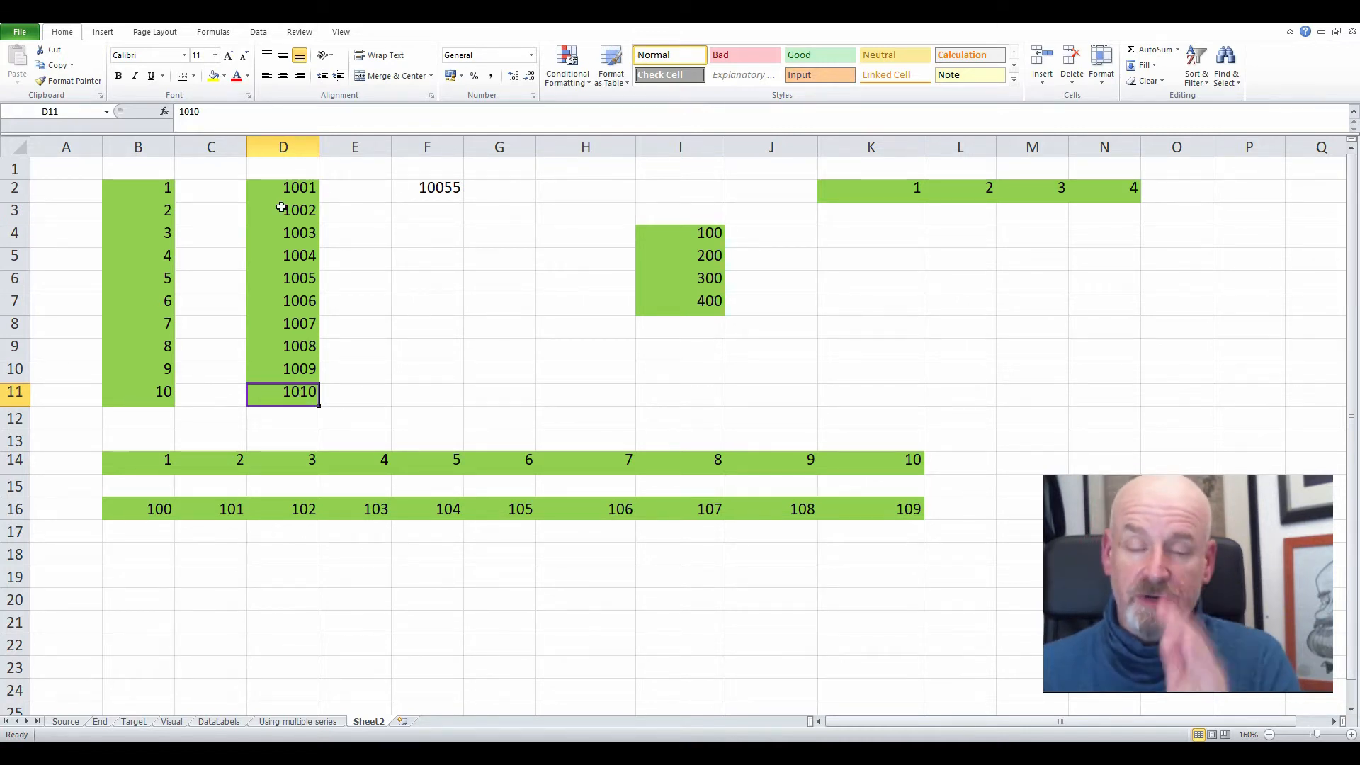
- Fill the F2 sum down to F11 and examine the ranges used in F2 and F6
click(451, 193)
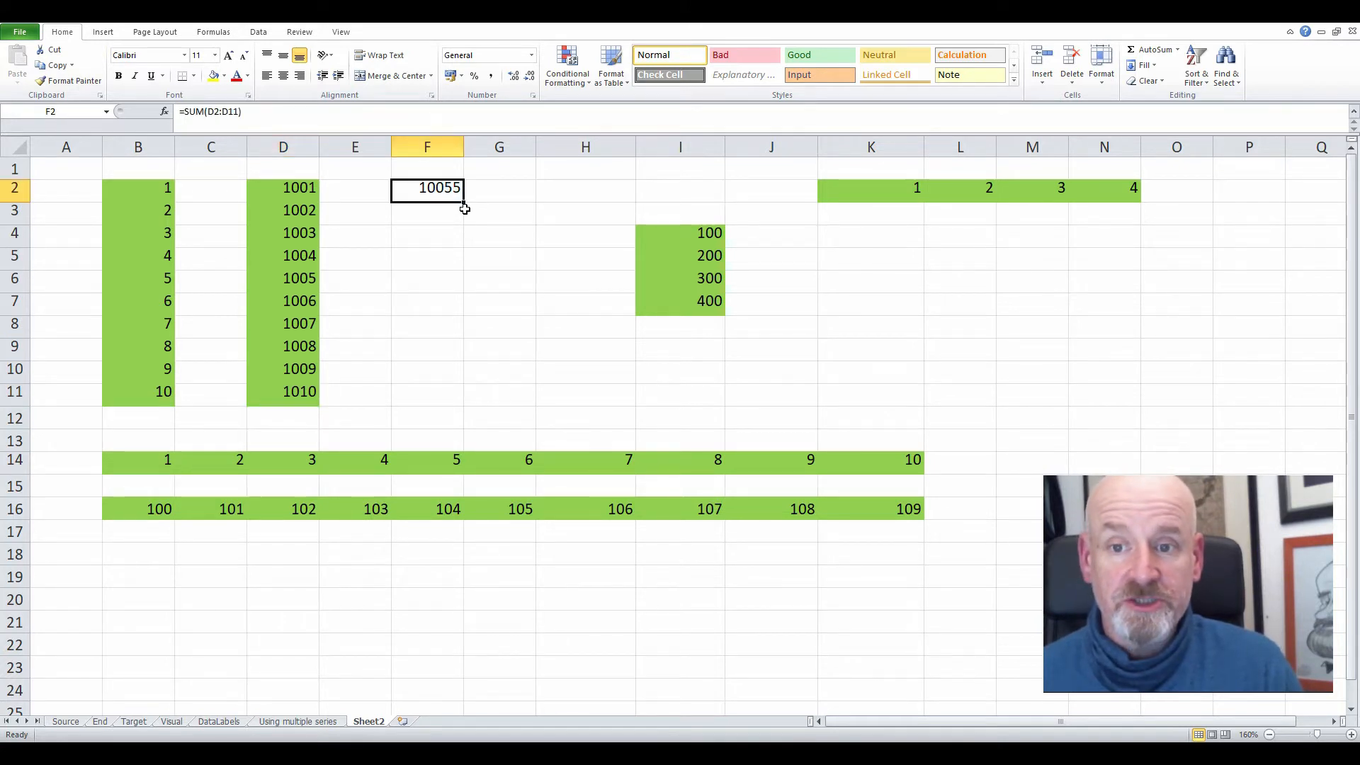
drag(464, 201, 464, 410)
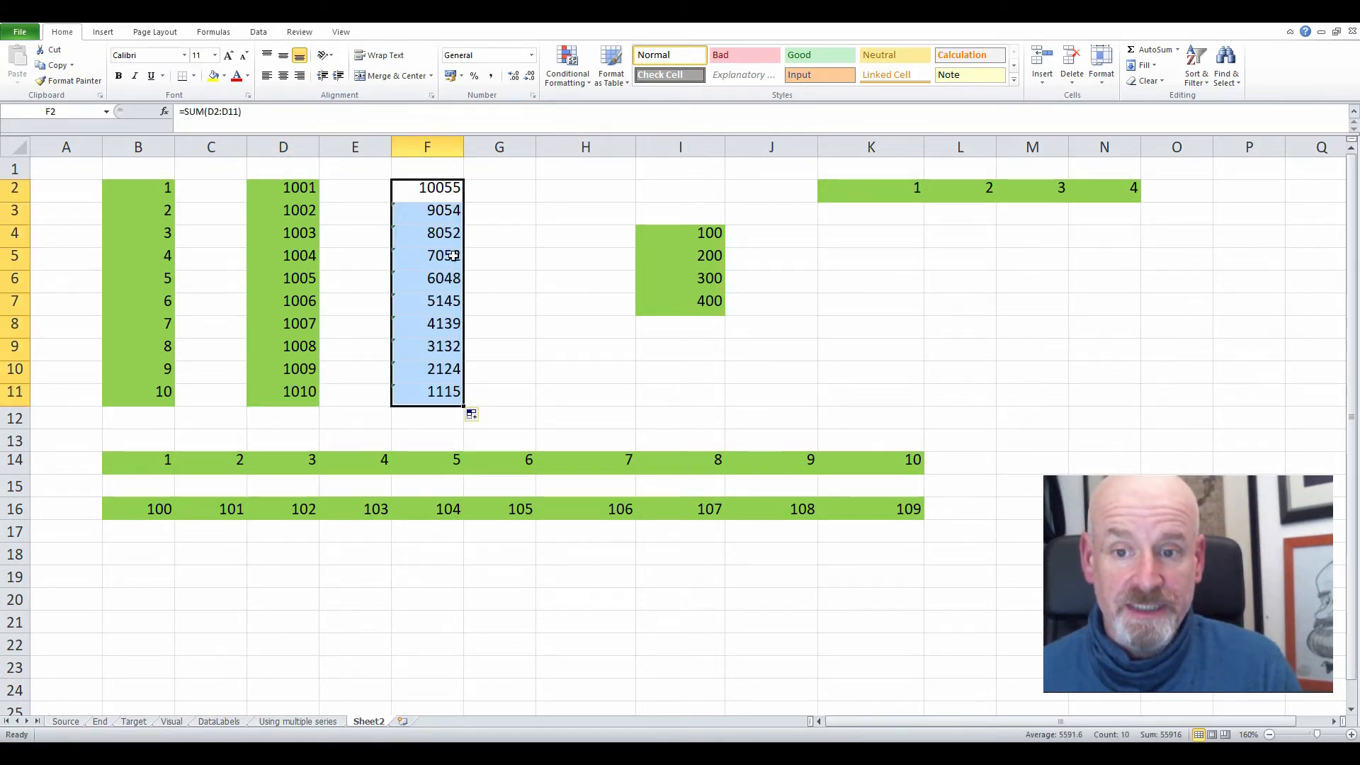
double_click(436, 198)
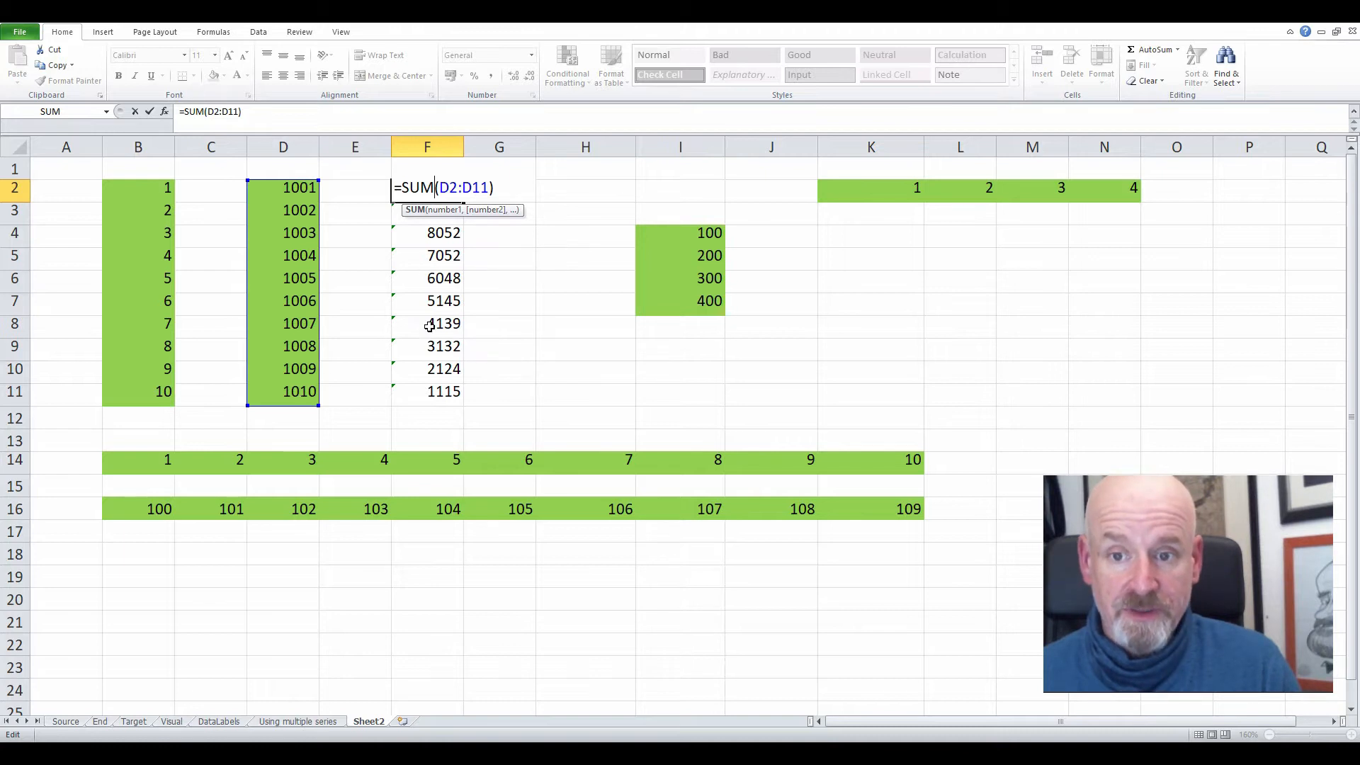
double_click(439, 278)
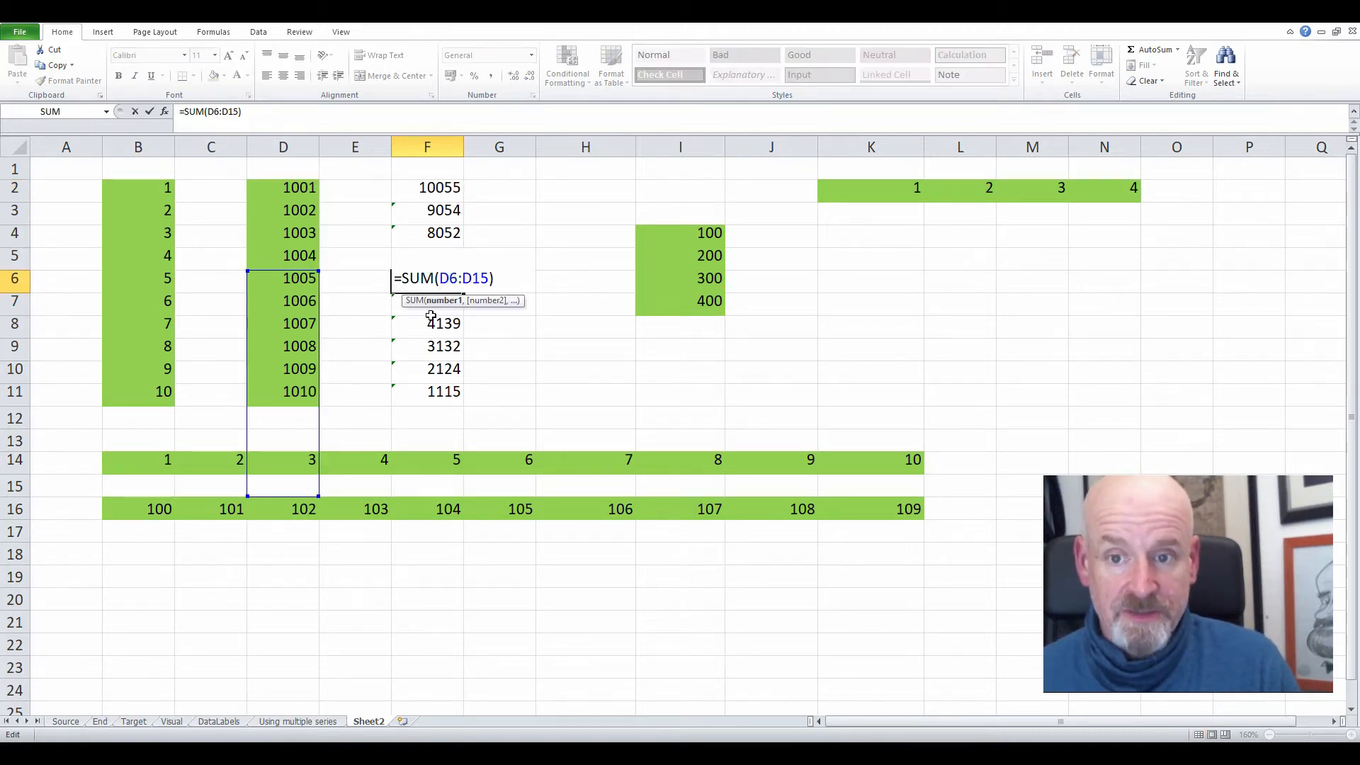
key(ctrl+Return)
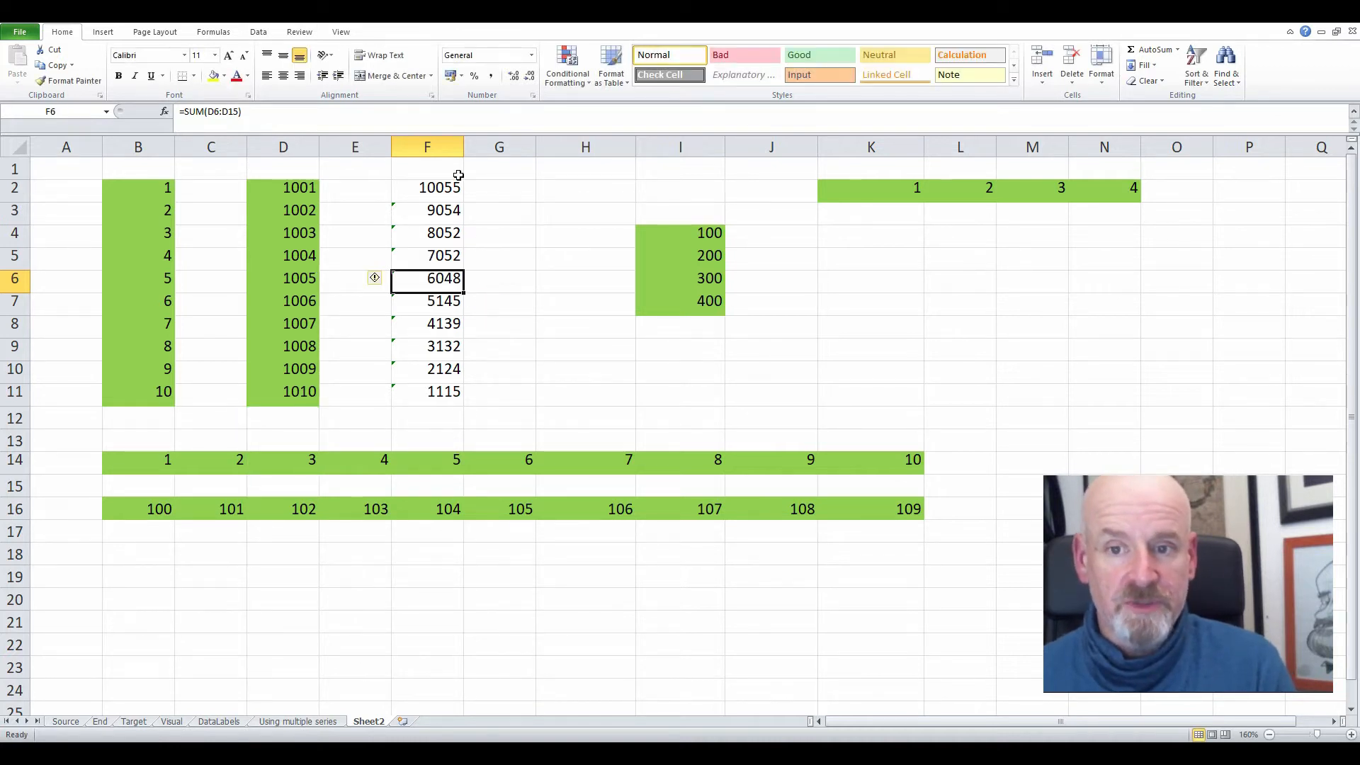
- Make the range end in F2 absolute so the formula reads =SUM(D2:$D$11), and fill it down to F11
click(439, 189)
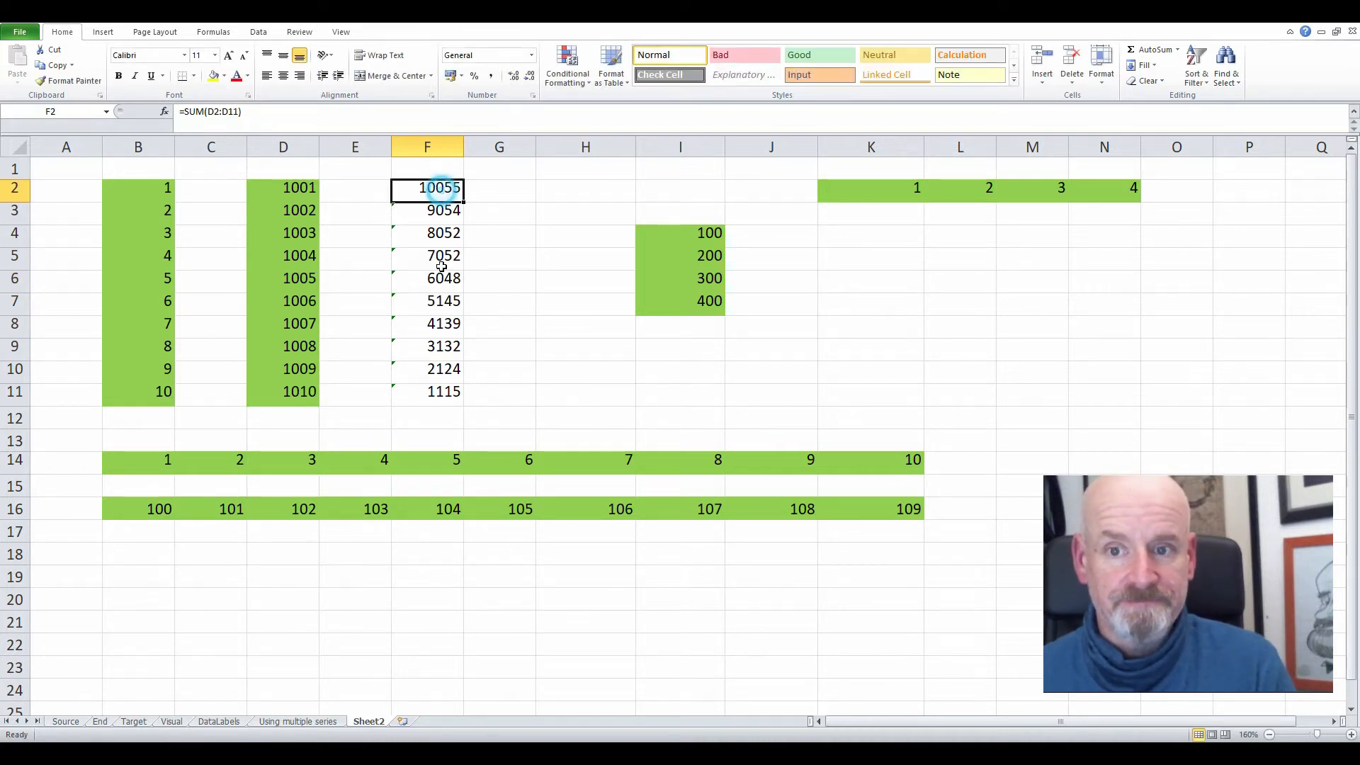
double_click(432, 189)
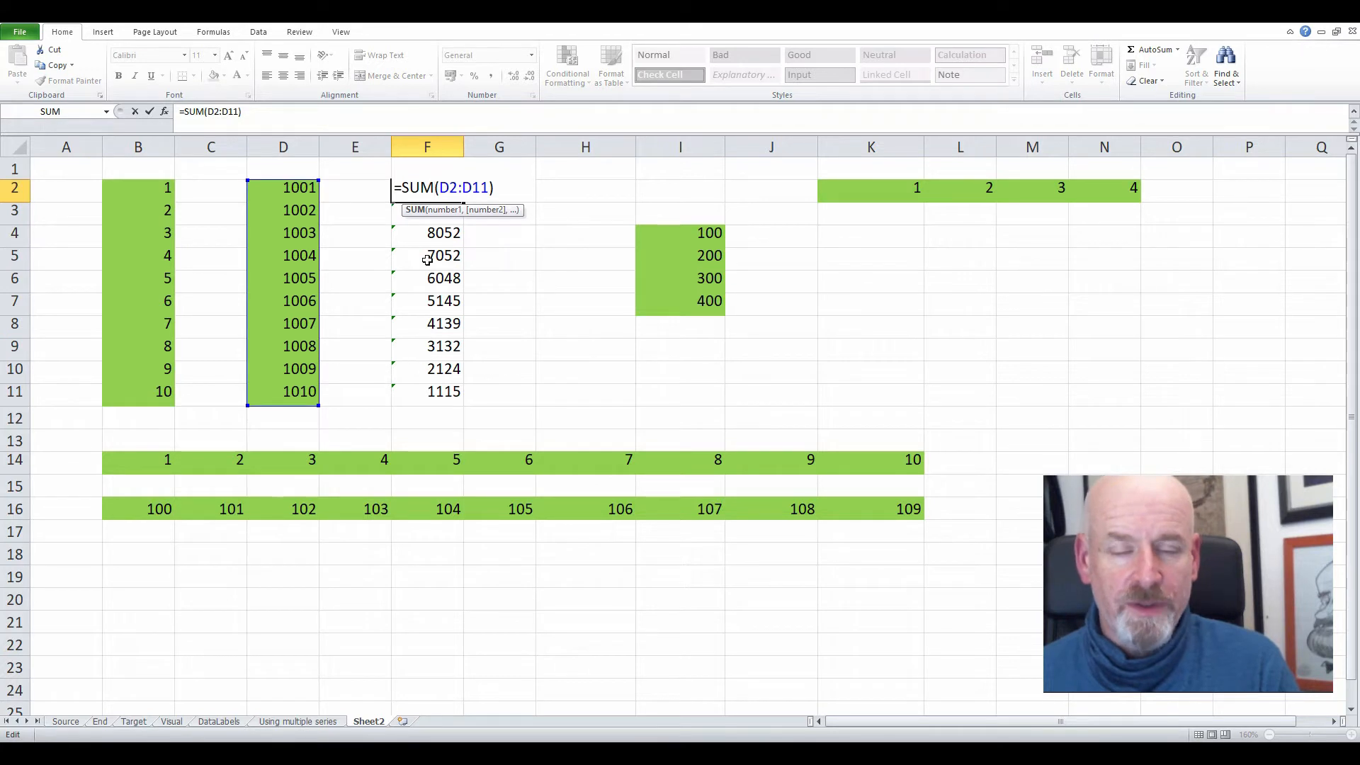
double_click(456, 189)
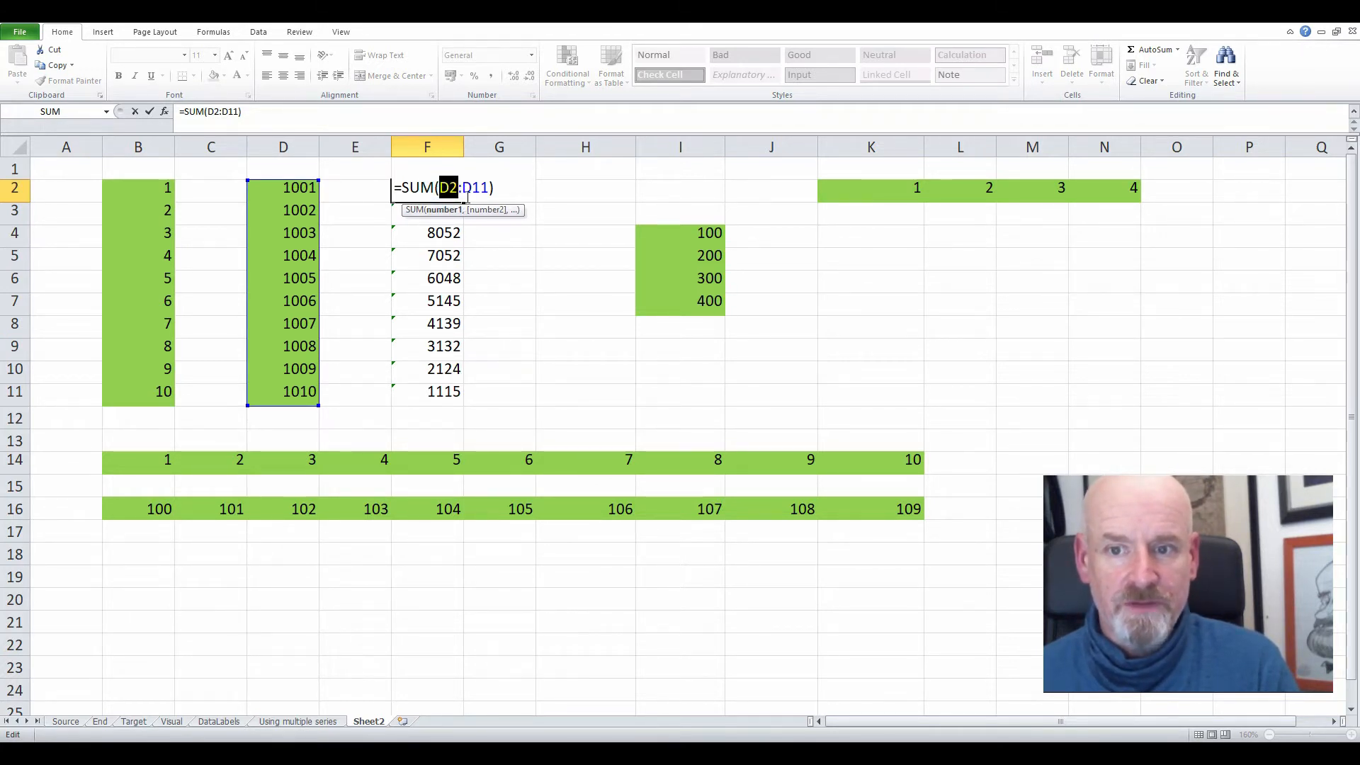
drag(459, 189, 490, 189)
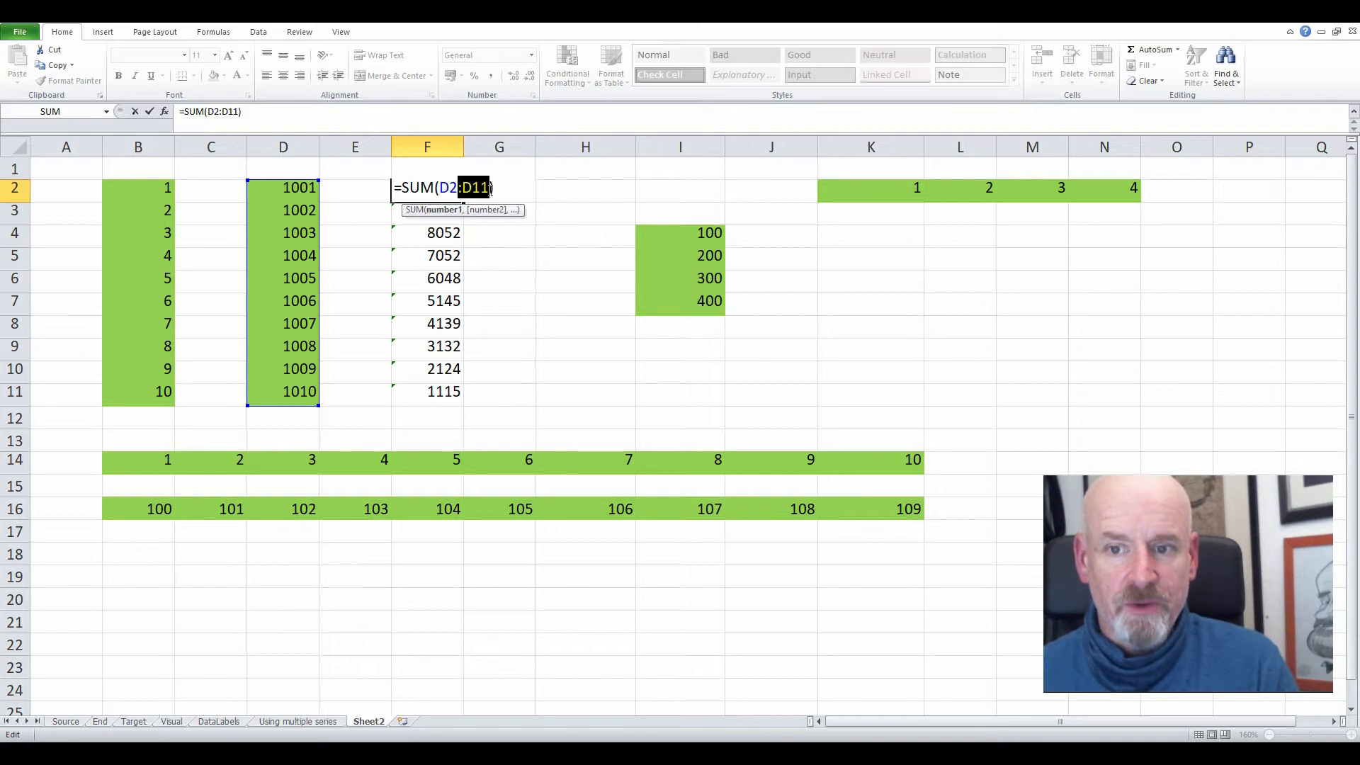
click(475, 188)
double_click(474, 188)
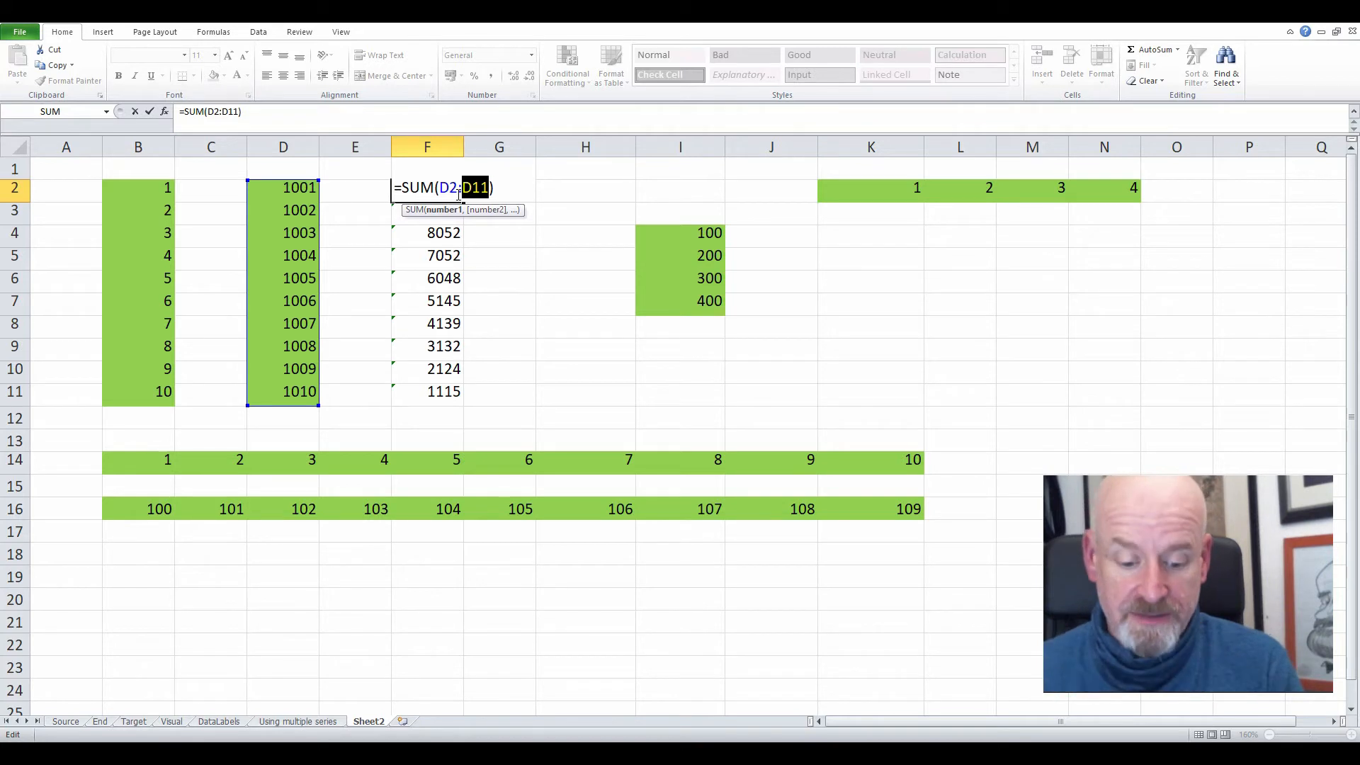
key(F4)
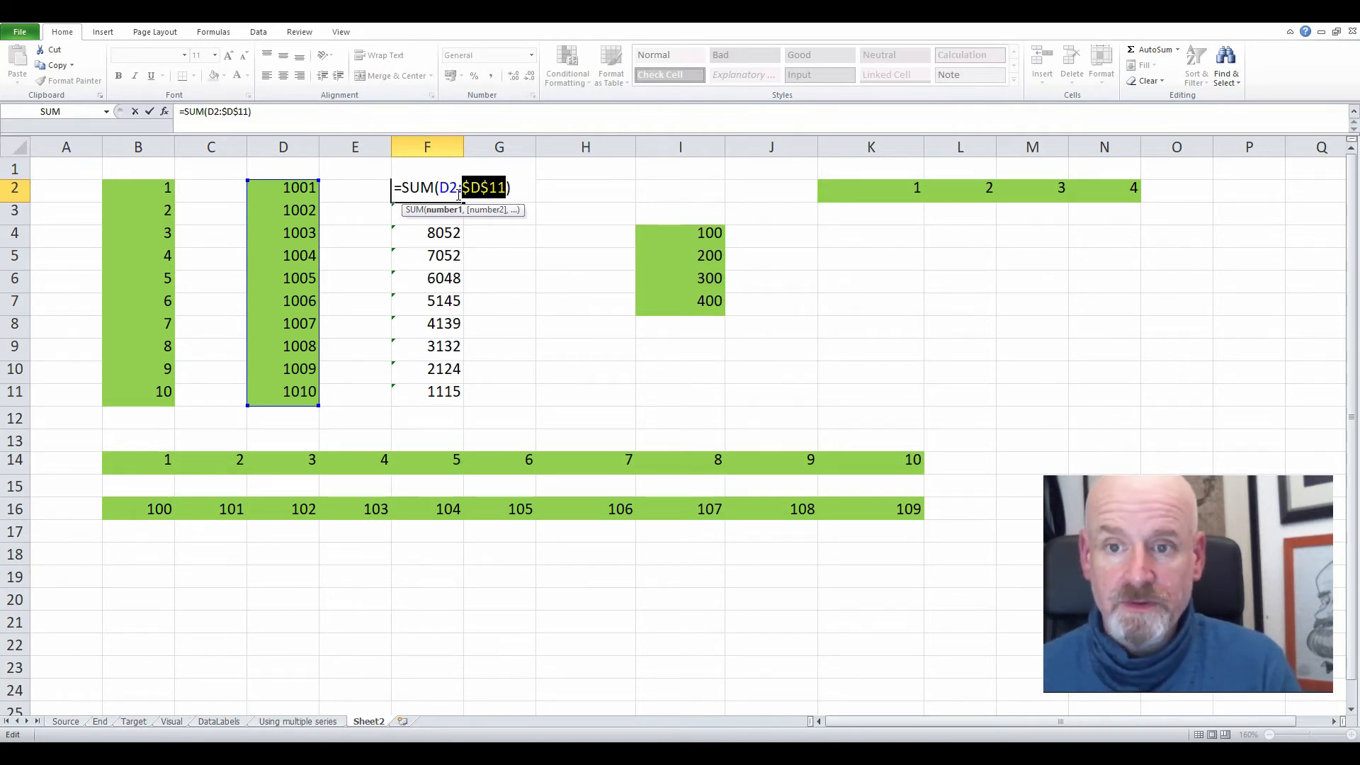
key(Return)
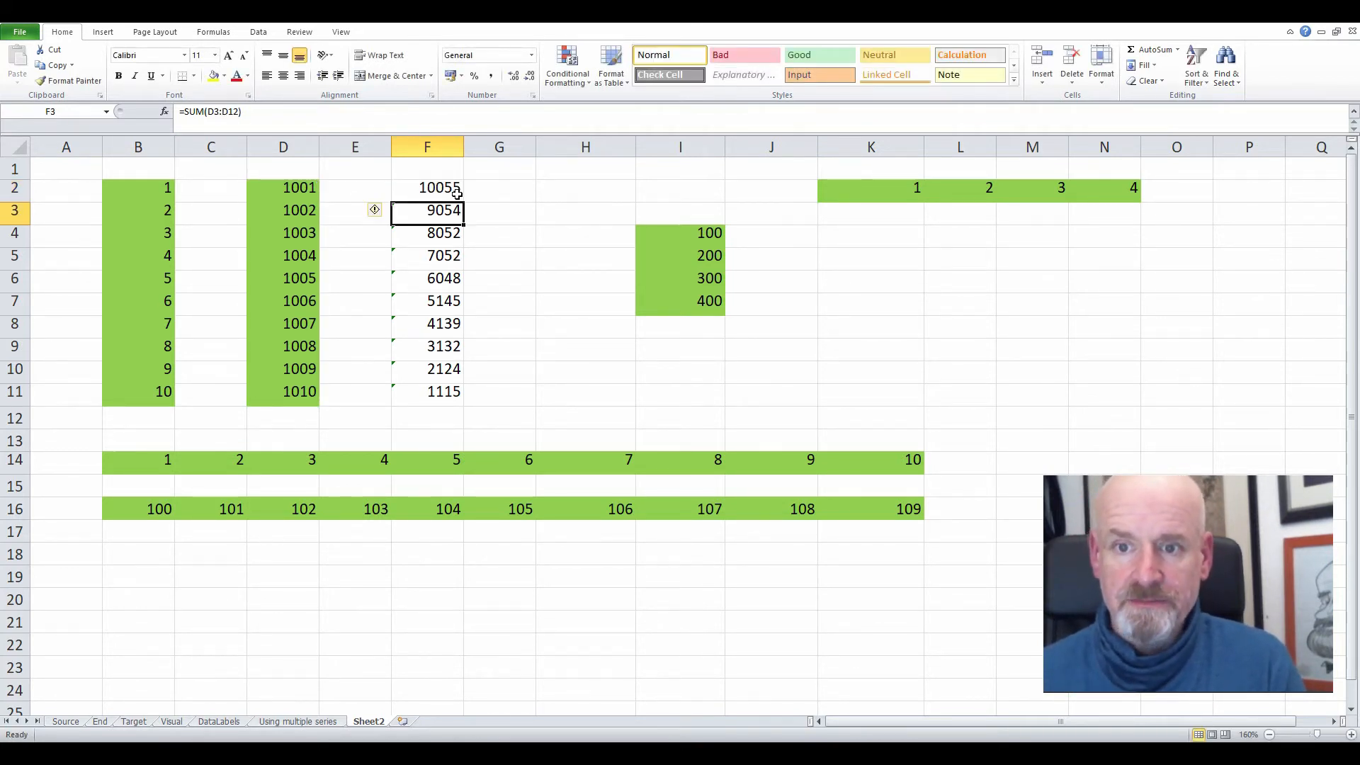
click(457, 190)
drag(461, 202, 446, 398)
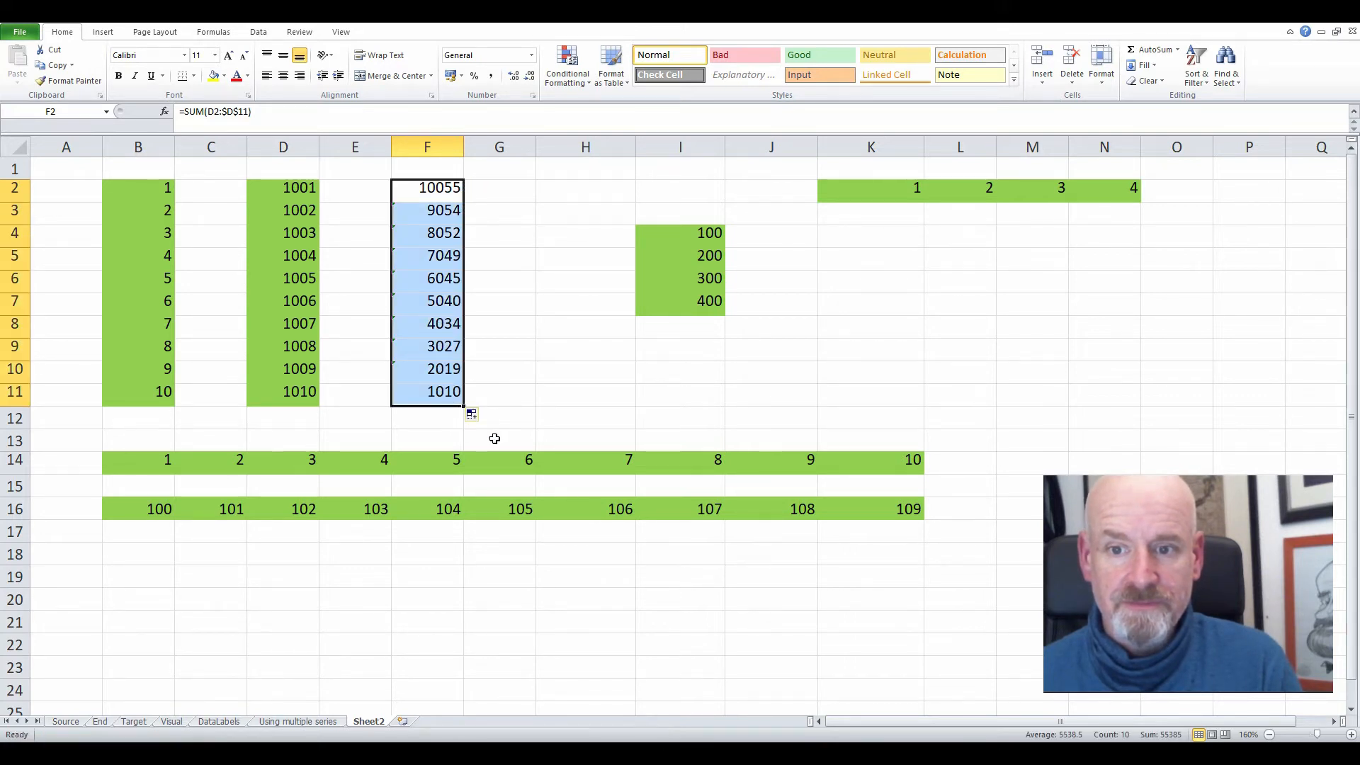
- Examine how the start and the fixed end of the summed range behave in F5, F8 and F4, within the F2:F11 results
double_click(438, 256)
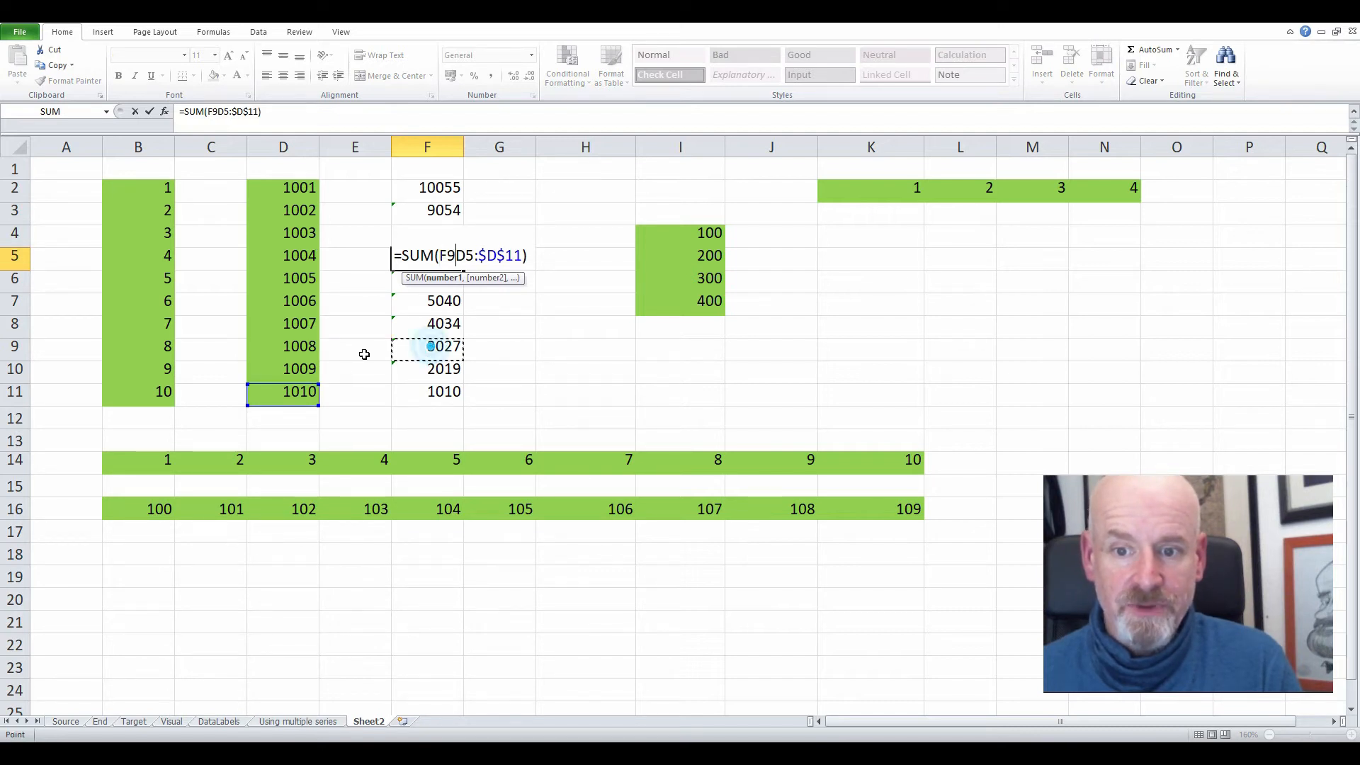
key(Escape)
click(423, 333)
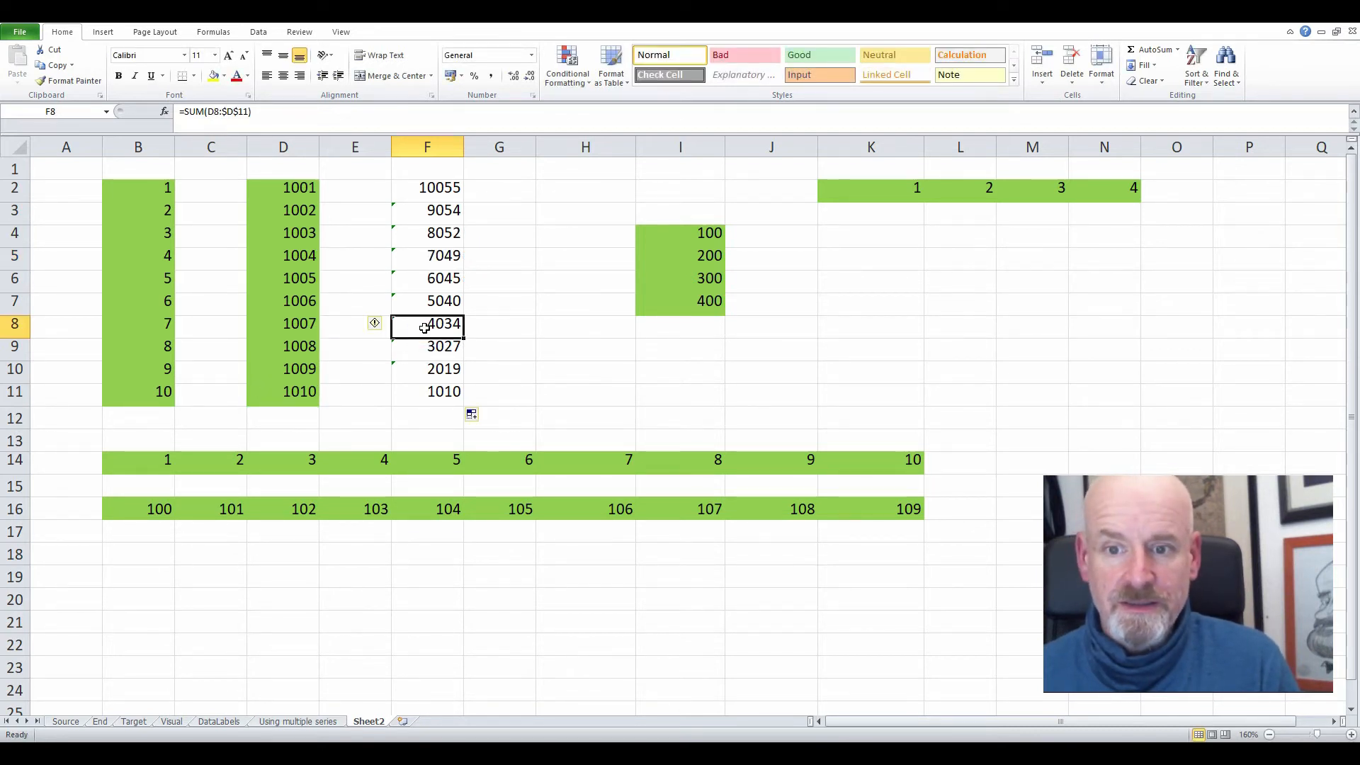
double_click(426, 325)
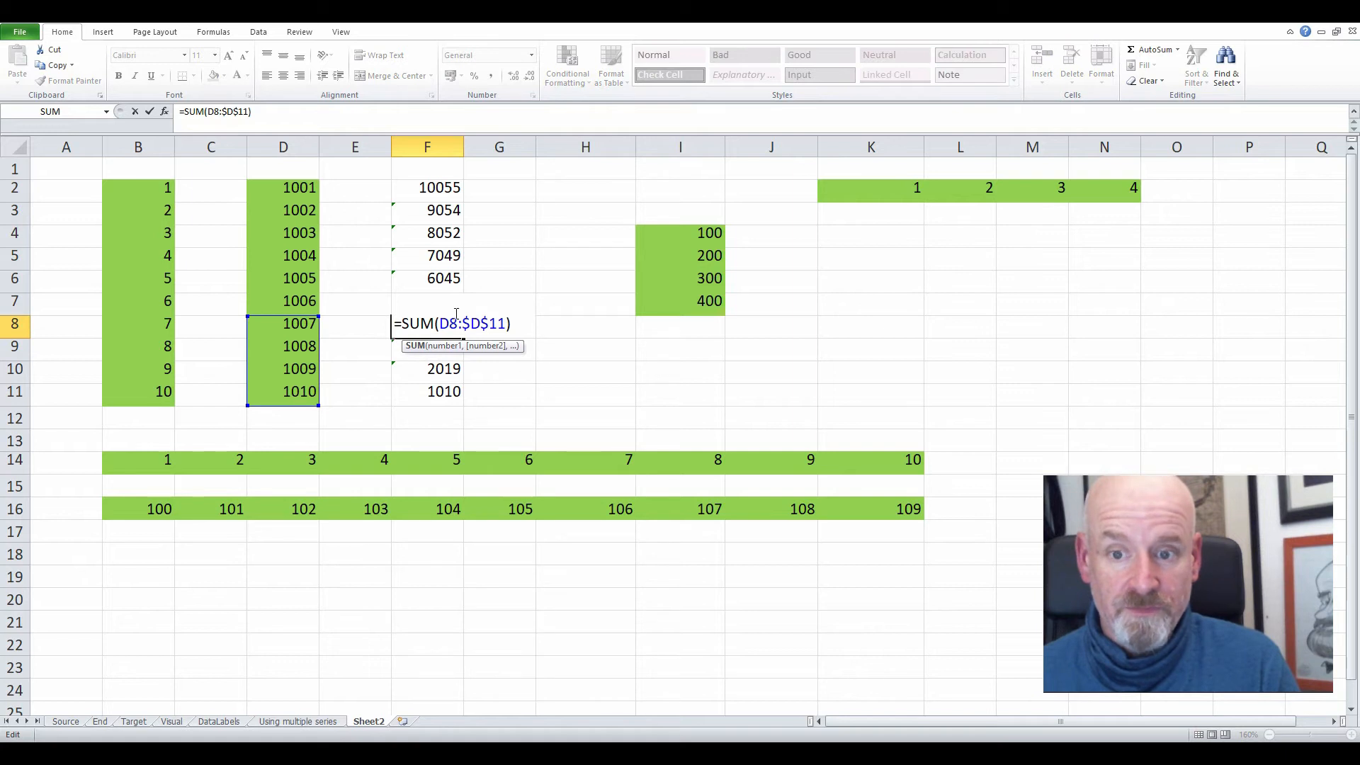
double_click(442, 325)
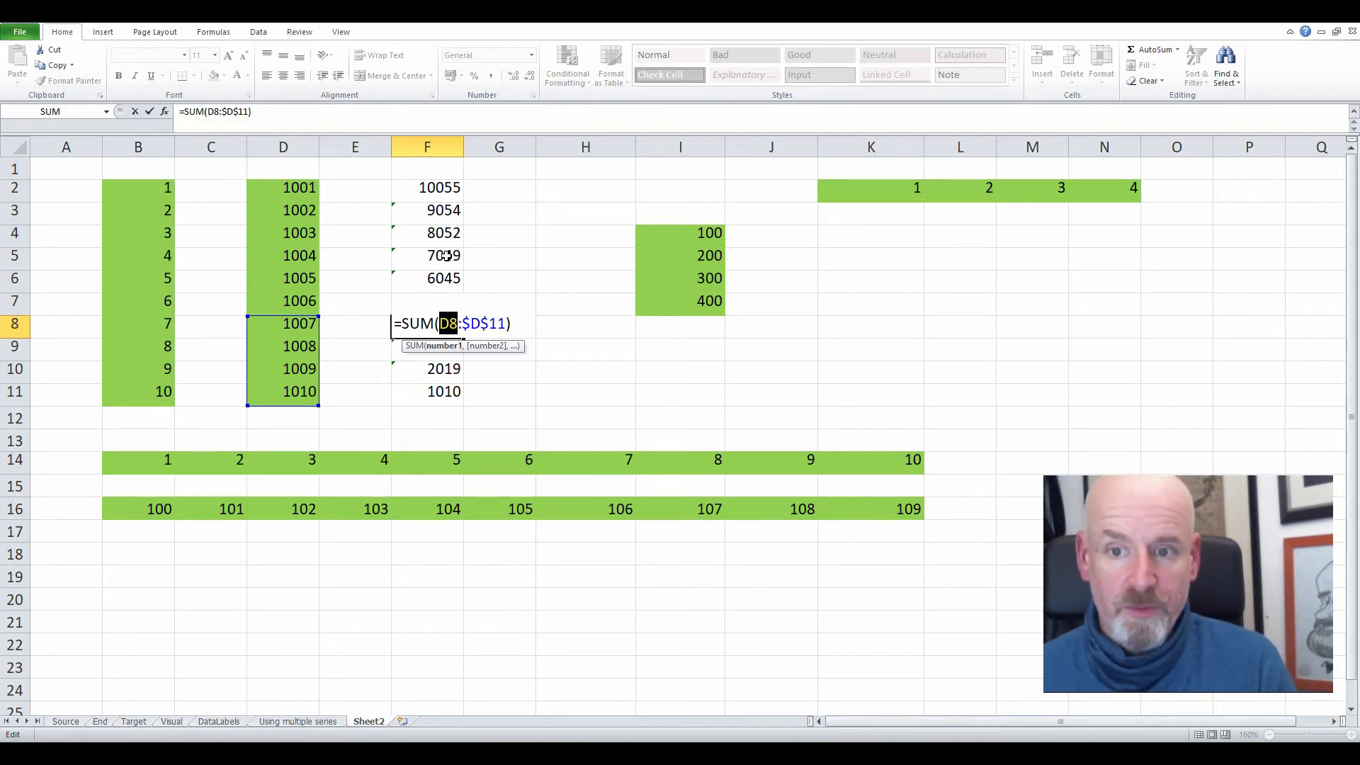
key(Escape)
double_click(443, 233)
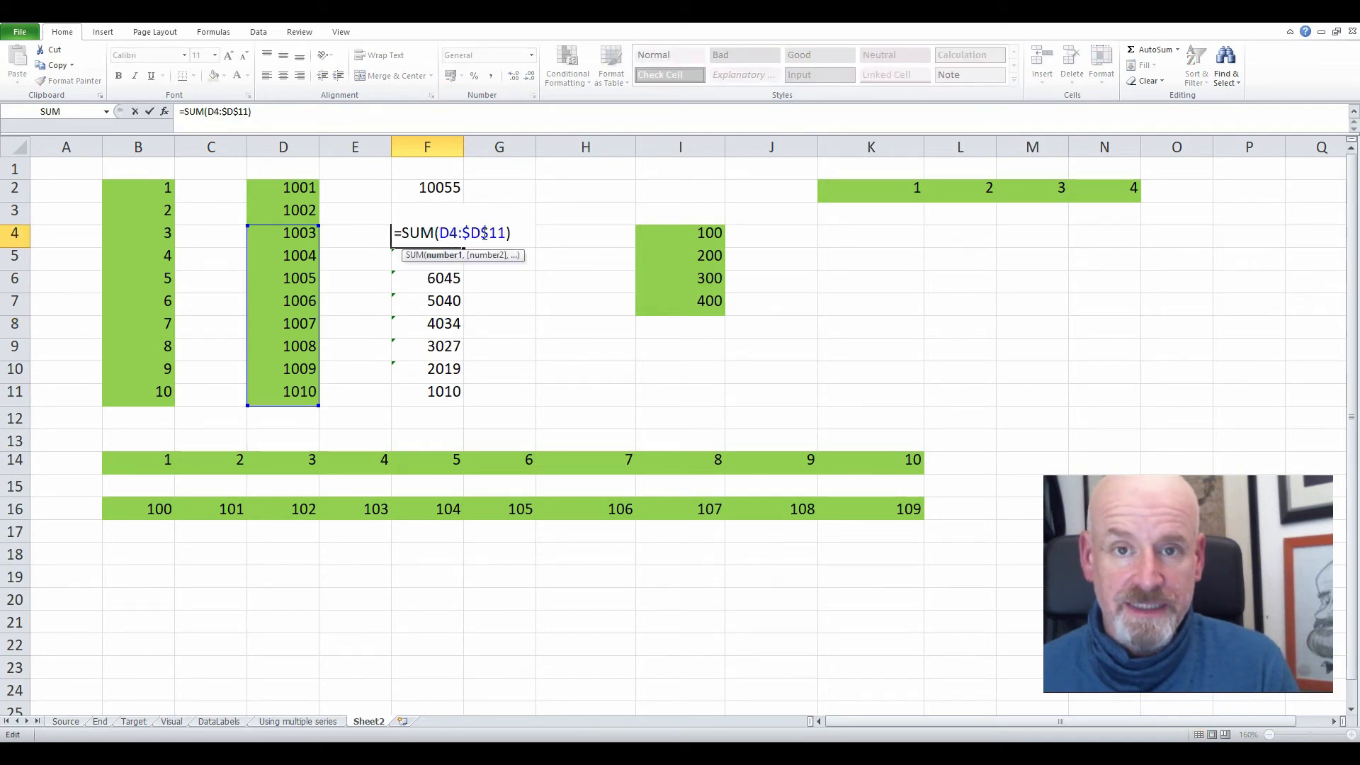
key(Escape)
drag(440, 188, 438, 389)
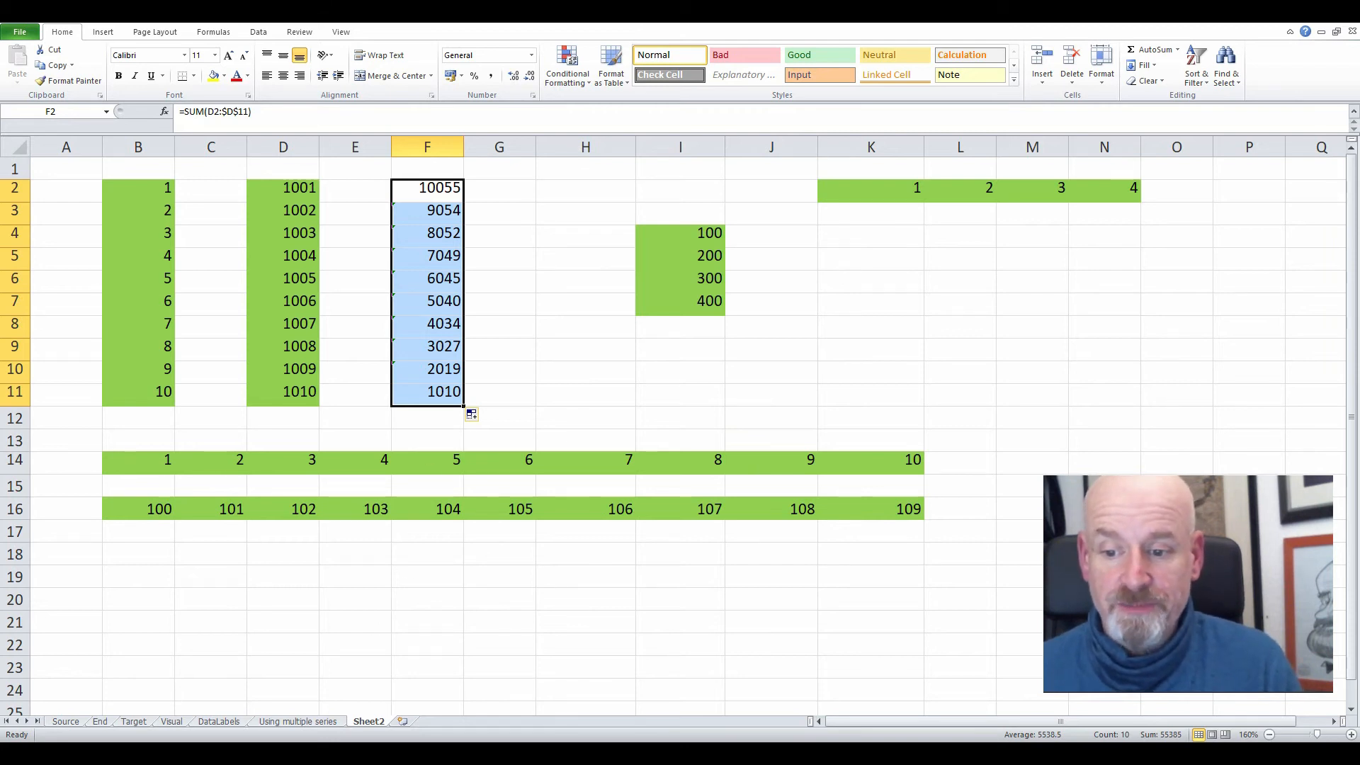
- Switch to the PowerPoint presentation and show its closing "Thanks for watching" slide
click(643, 753)
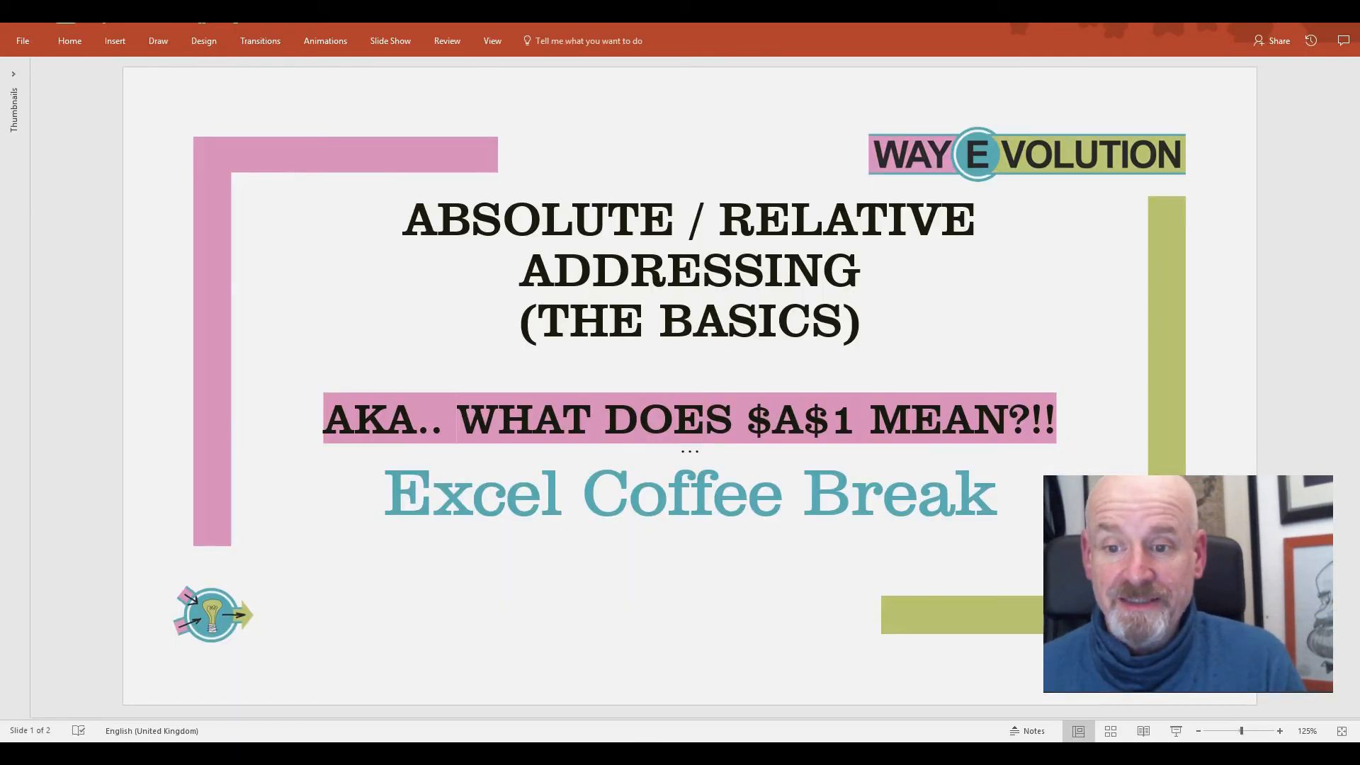
scroll(598, 581, down, 1)
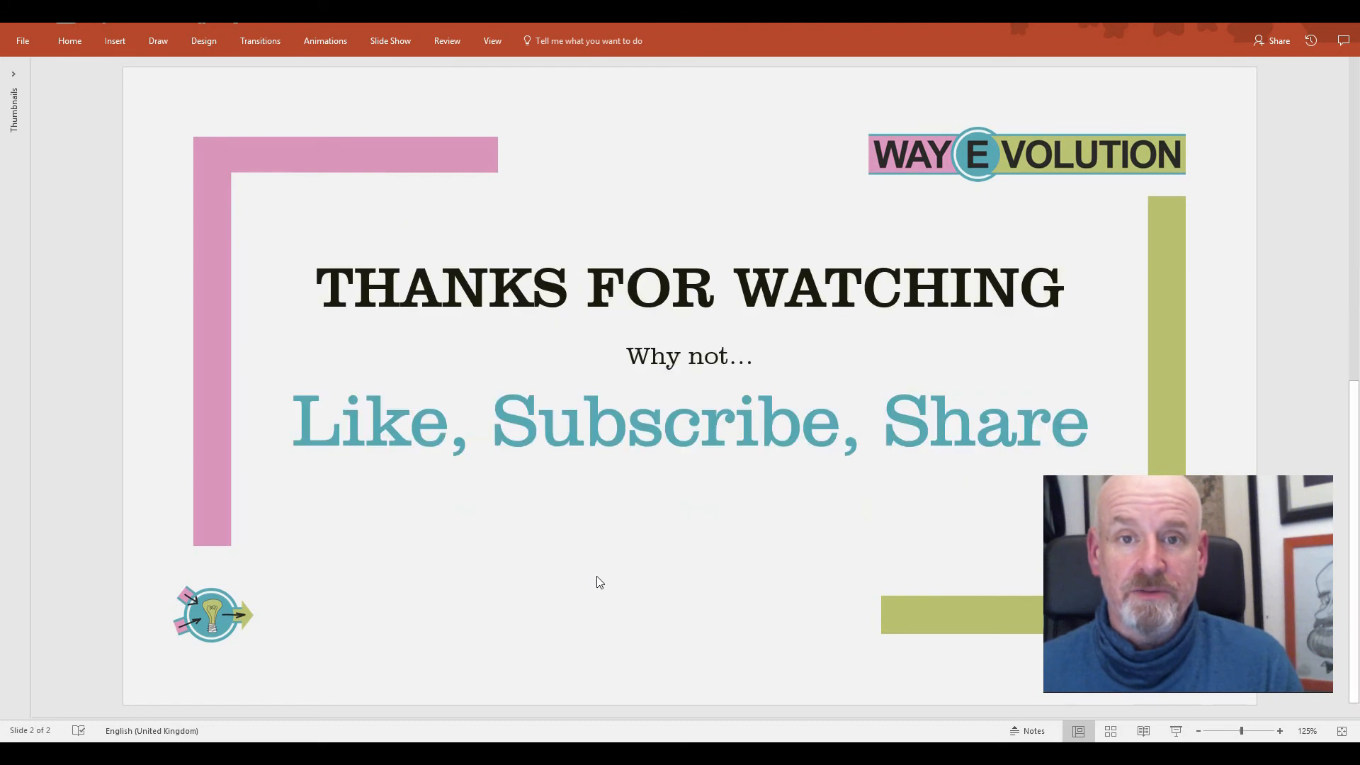